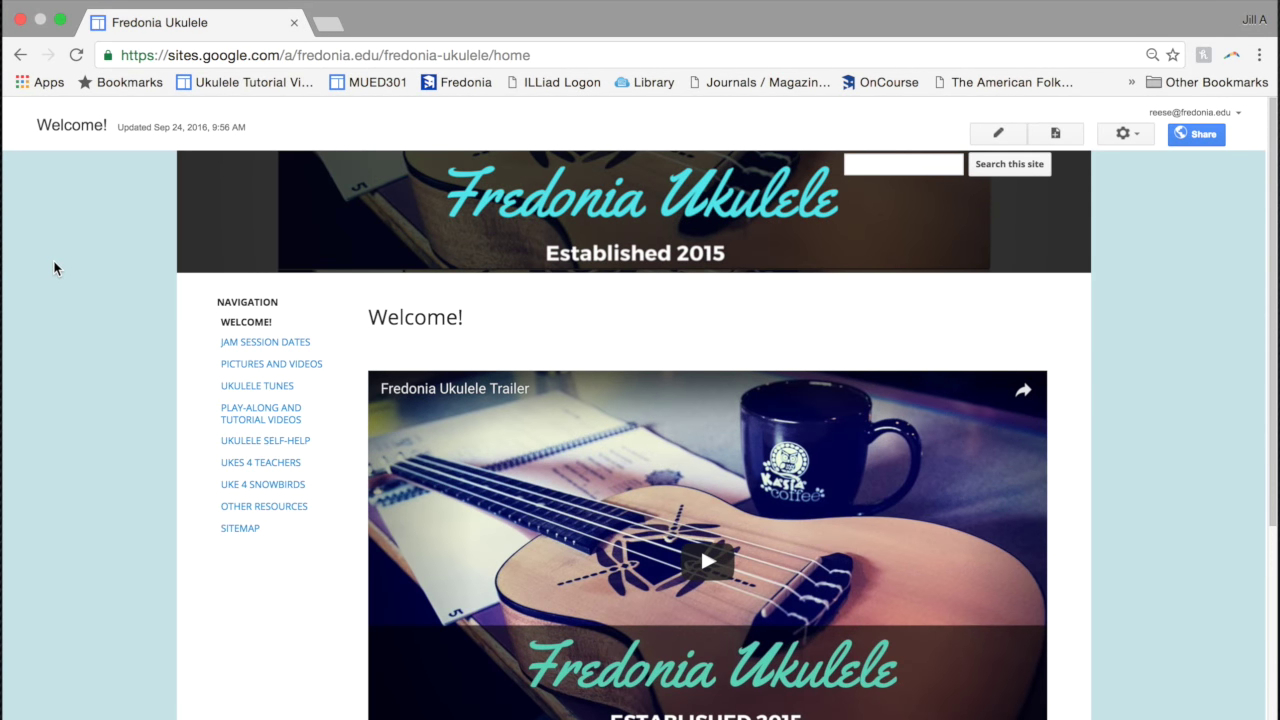
- Open the Ukes 4 Teachers site in a new tab and go to its Workshops page
left_click(261, 464)
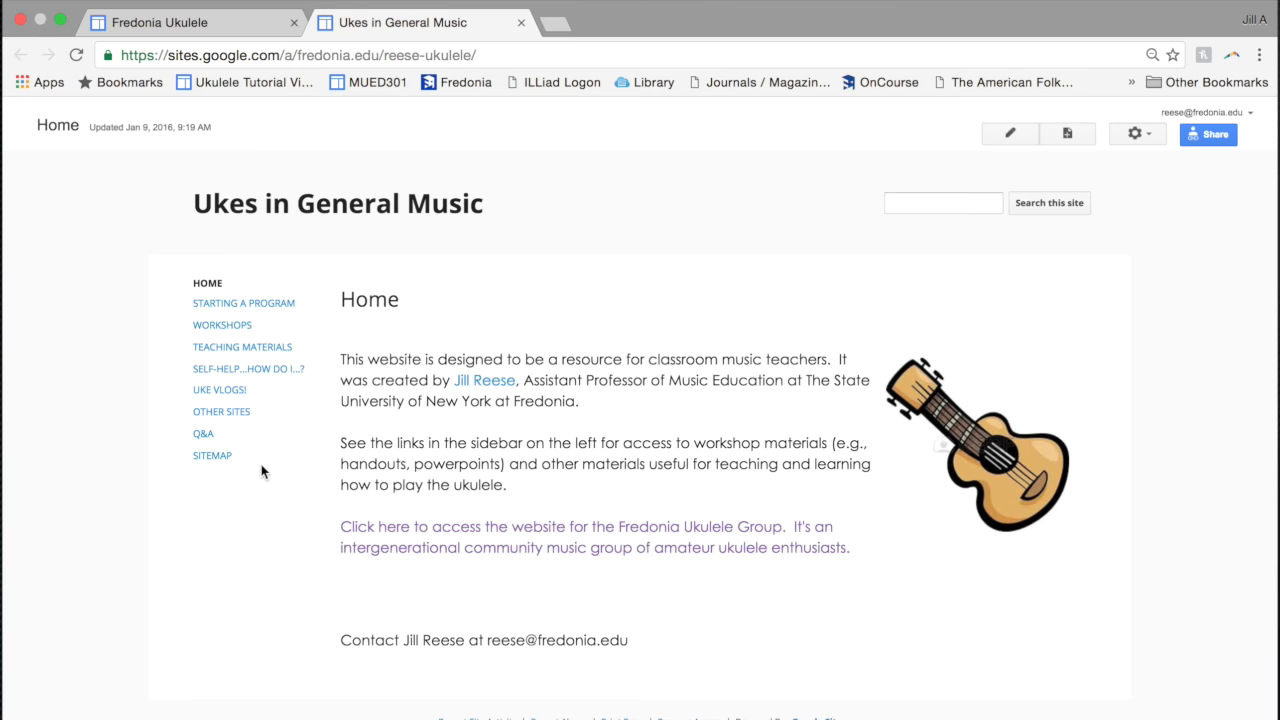
left_click(224, 326)
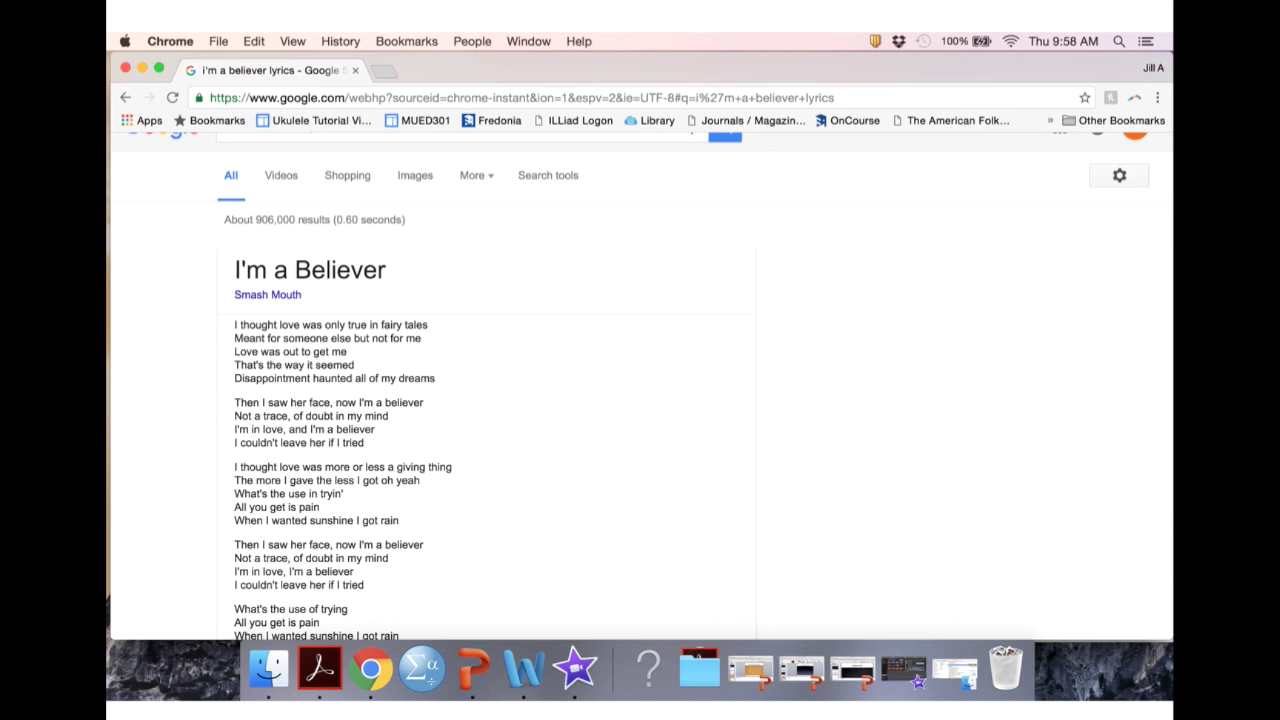
- Take a Cmd+Shift+4 region screenshot of the first verse of the I'm a Believer lyrics
key("super+shift+4")
left_click_drag(229, 318, 443, 389)
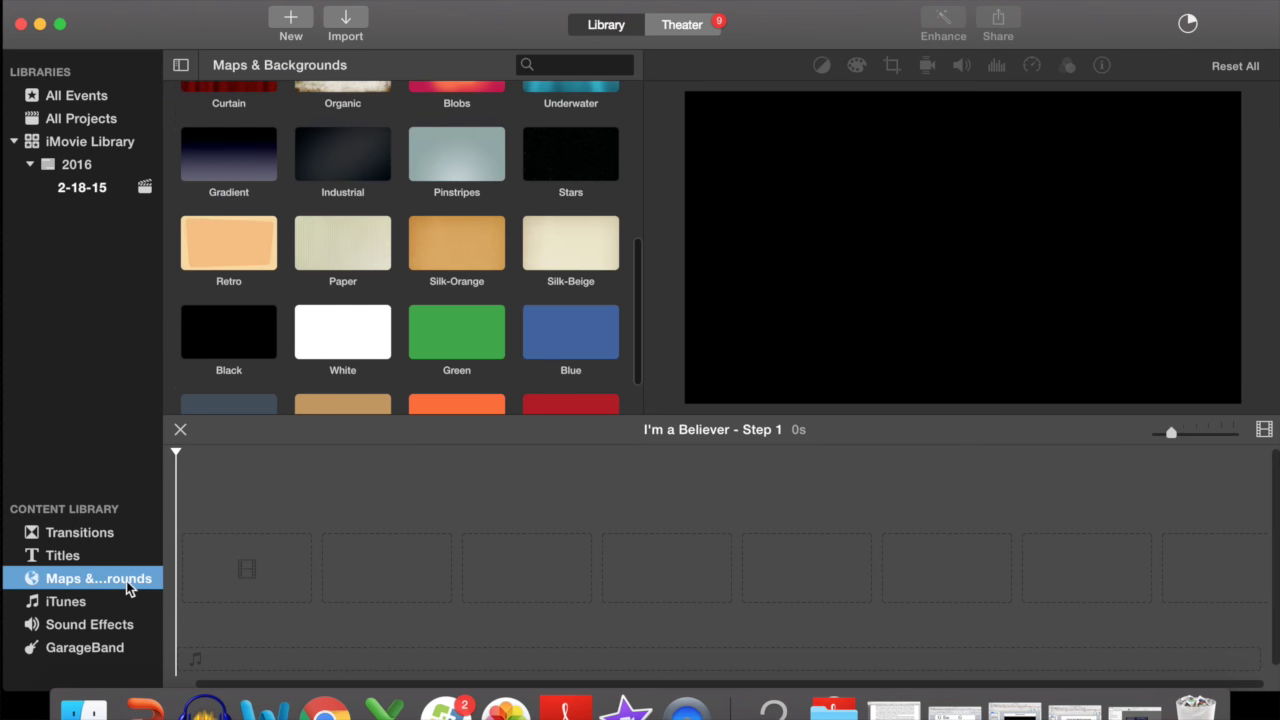
- Add a Black background clip, then place the downloaded Monkees lyrics .mp4 above it
left_click(250, 346)
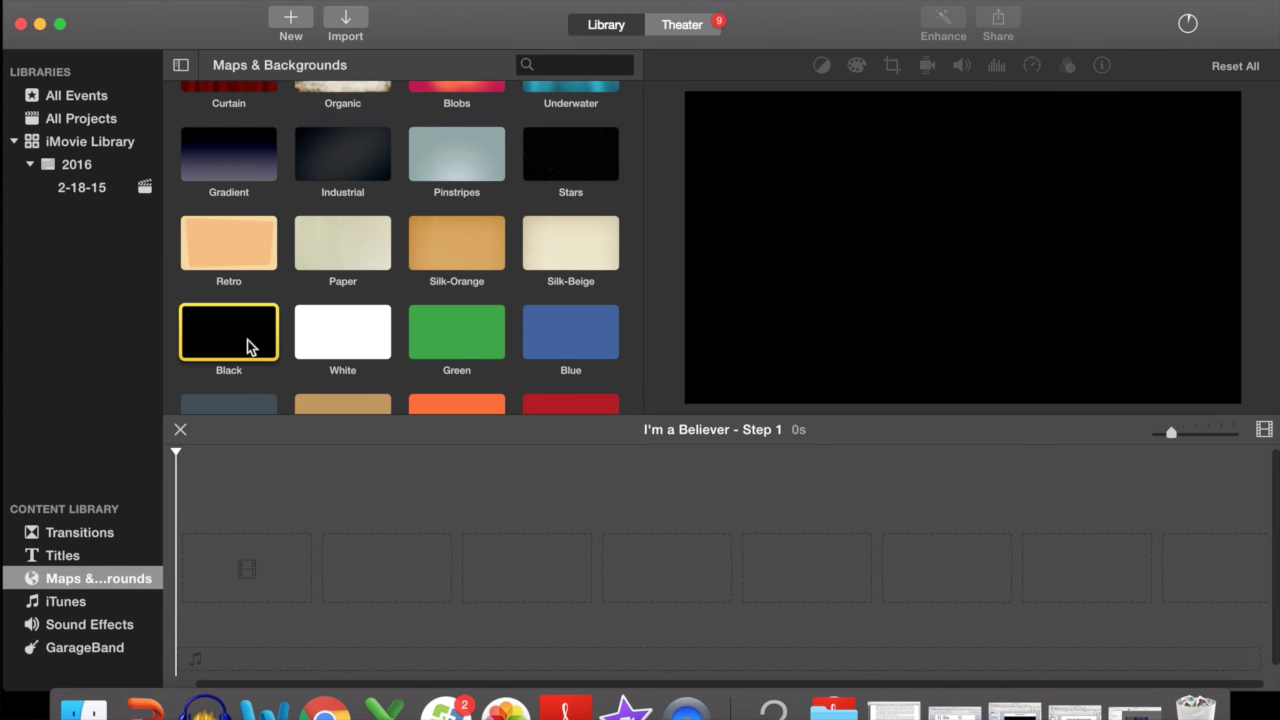
left_click_drag(250, 346, 209, 560)
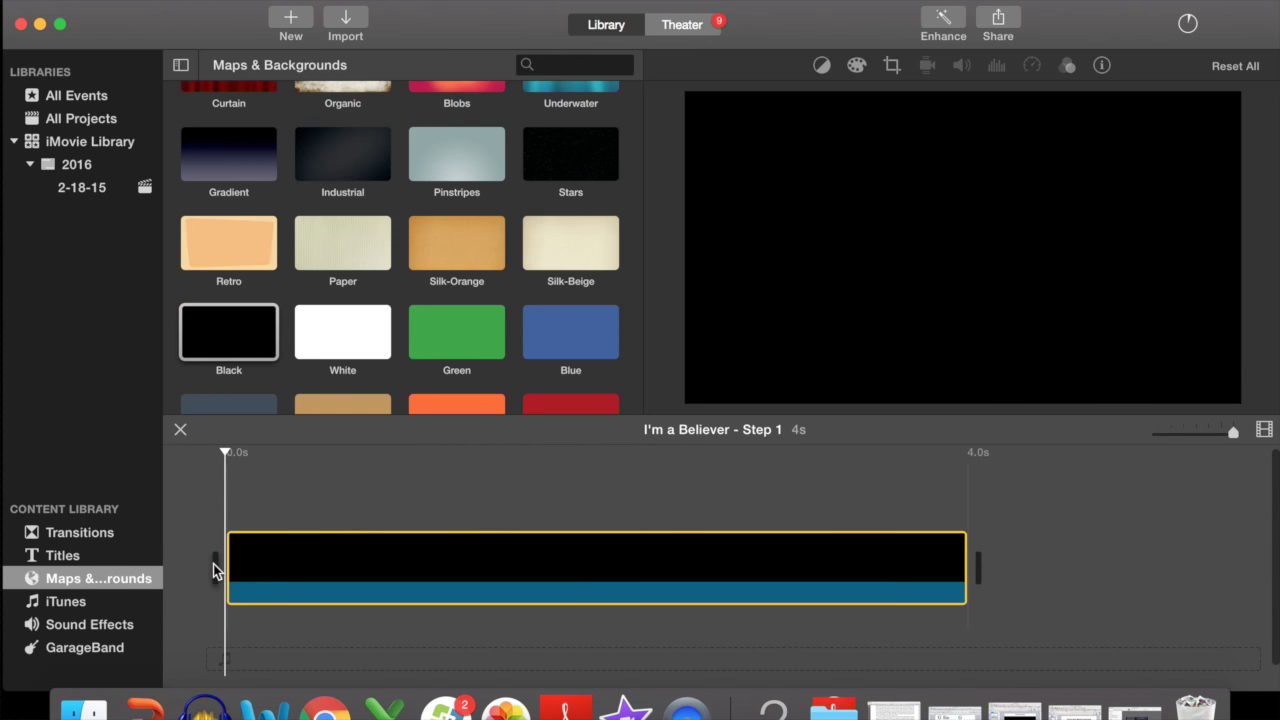
key("super+Tab")
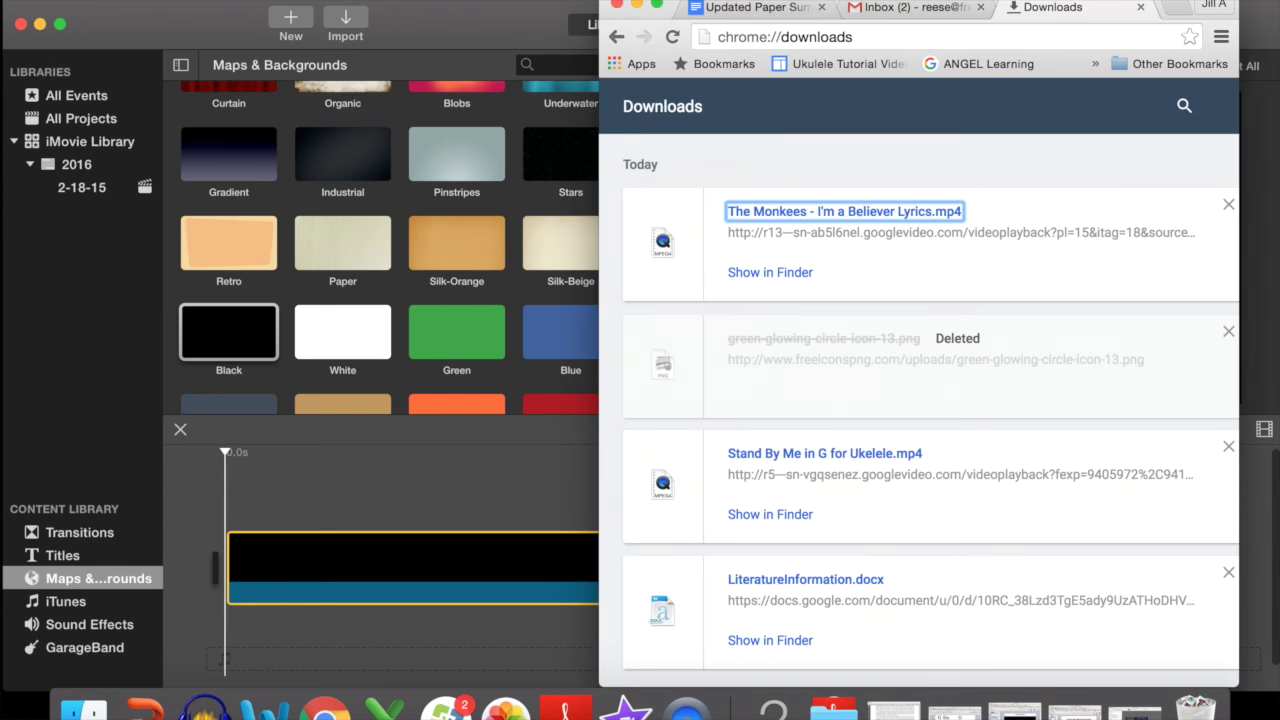
mouse_move(768, 211)
left_mouse_down()
mouse_move(409, 509)
mouse_move(286, 516)
mouse_move(257, 491)
mouse_move(227, 492)
left_mouse_up()
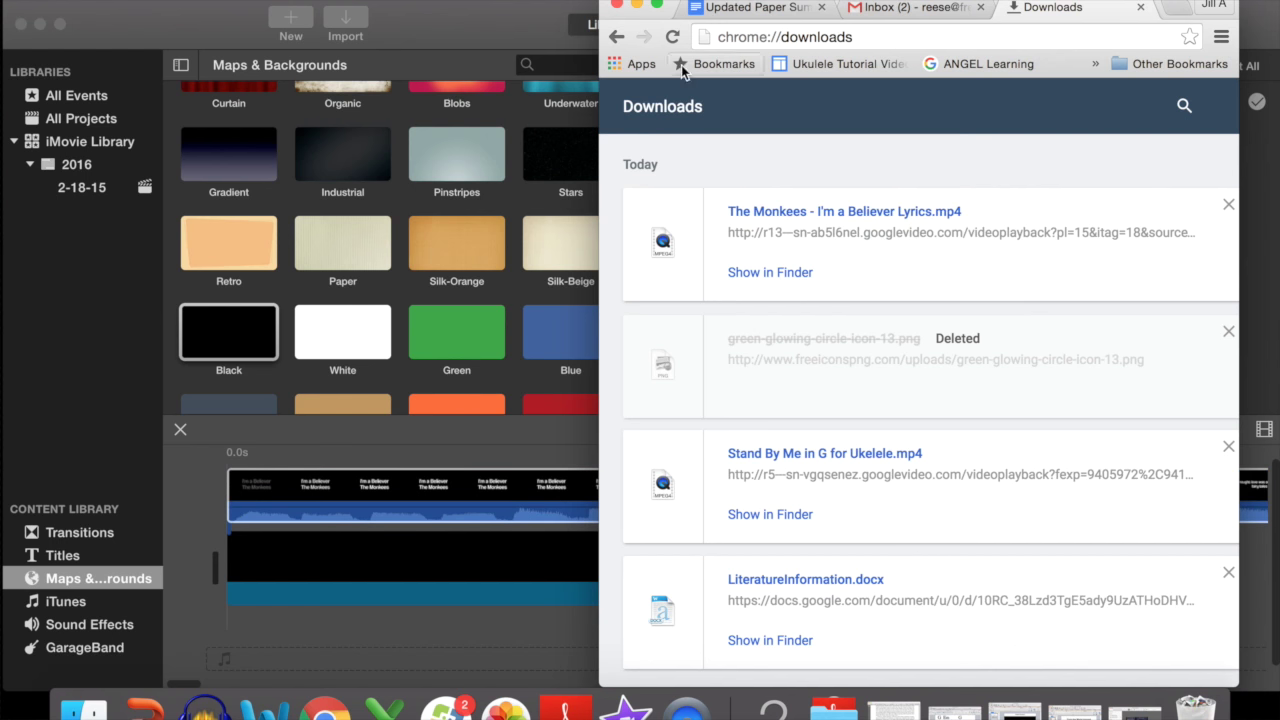
left_click(639, 4)
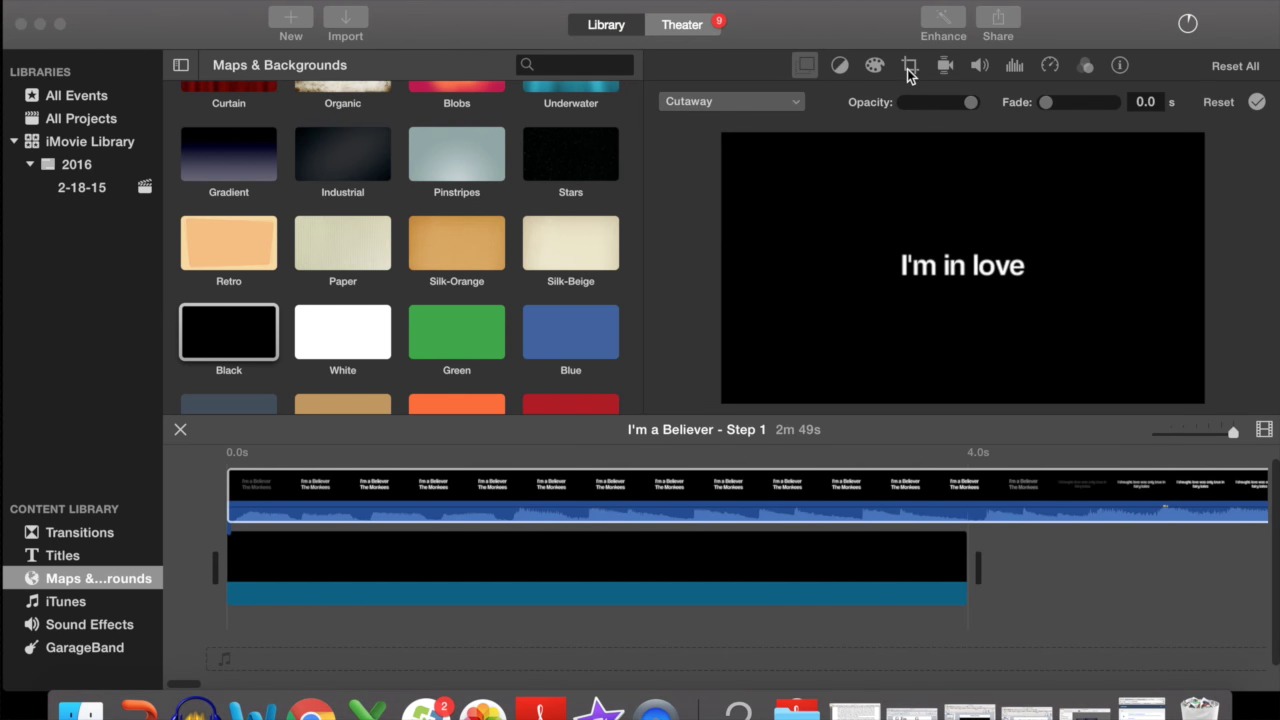
- Set the Monkees lyrics clip's overlay style to Picture in Picture
left_click(788, 488)
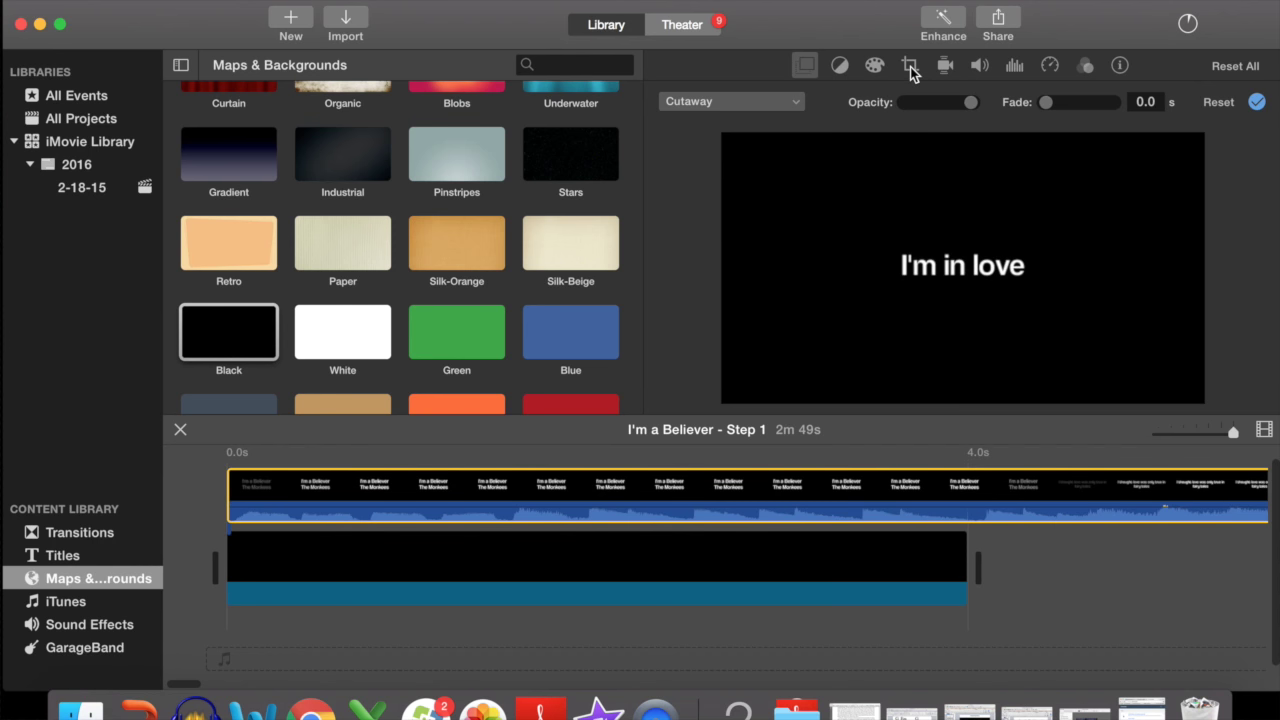
left_click(800, 103)
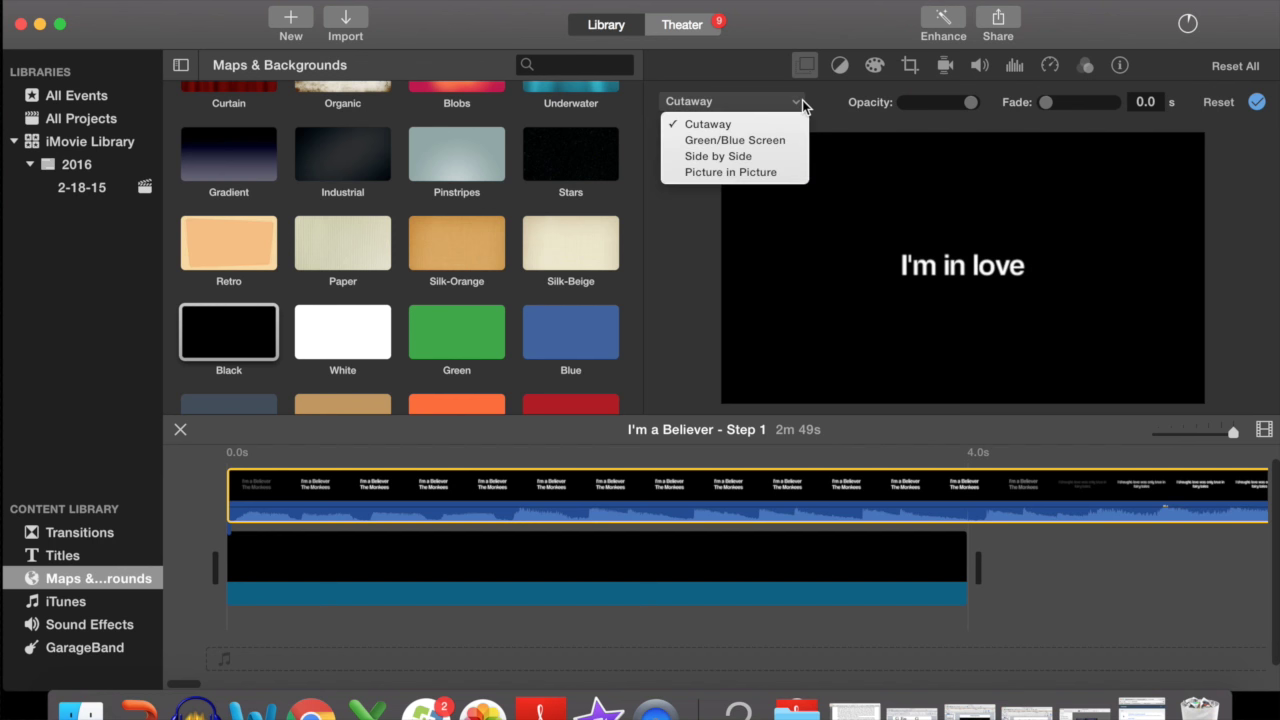
left_click(790, 174)
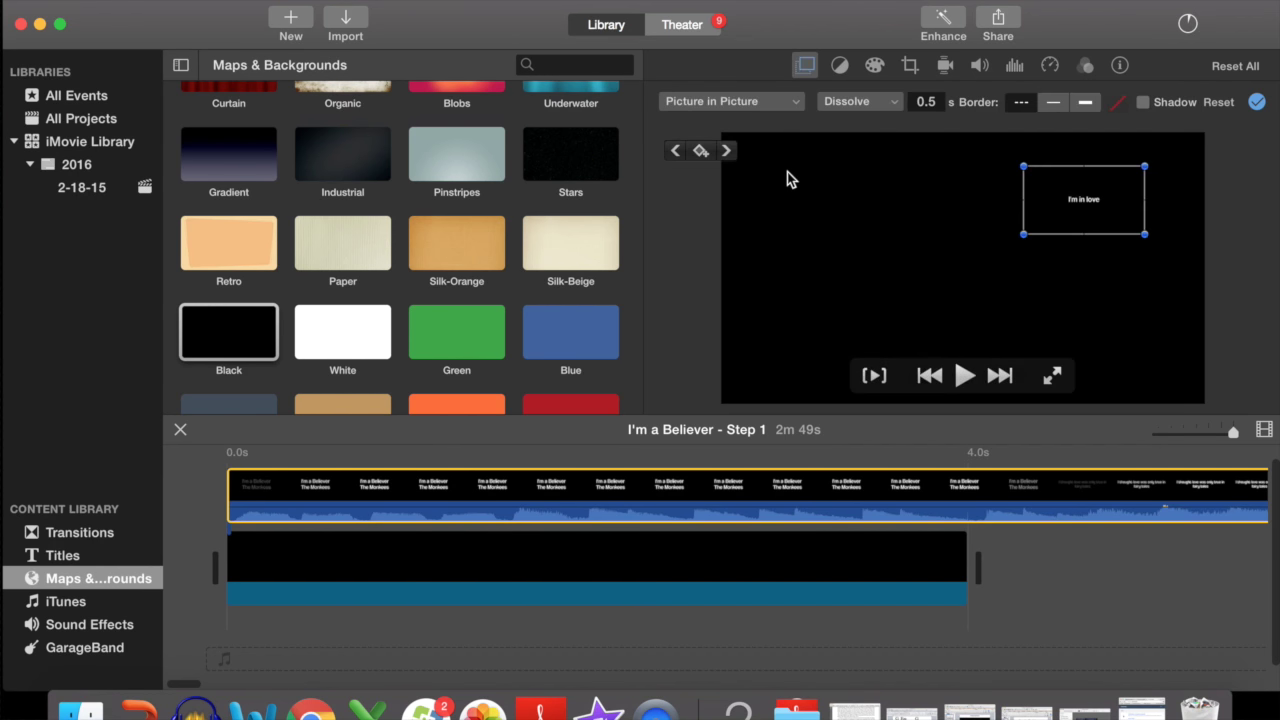
left_click(909, 66)
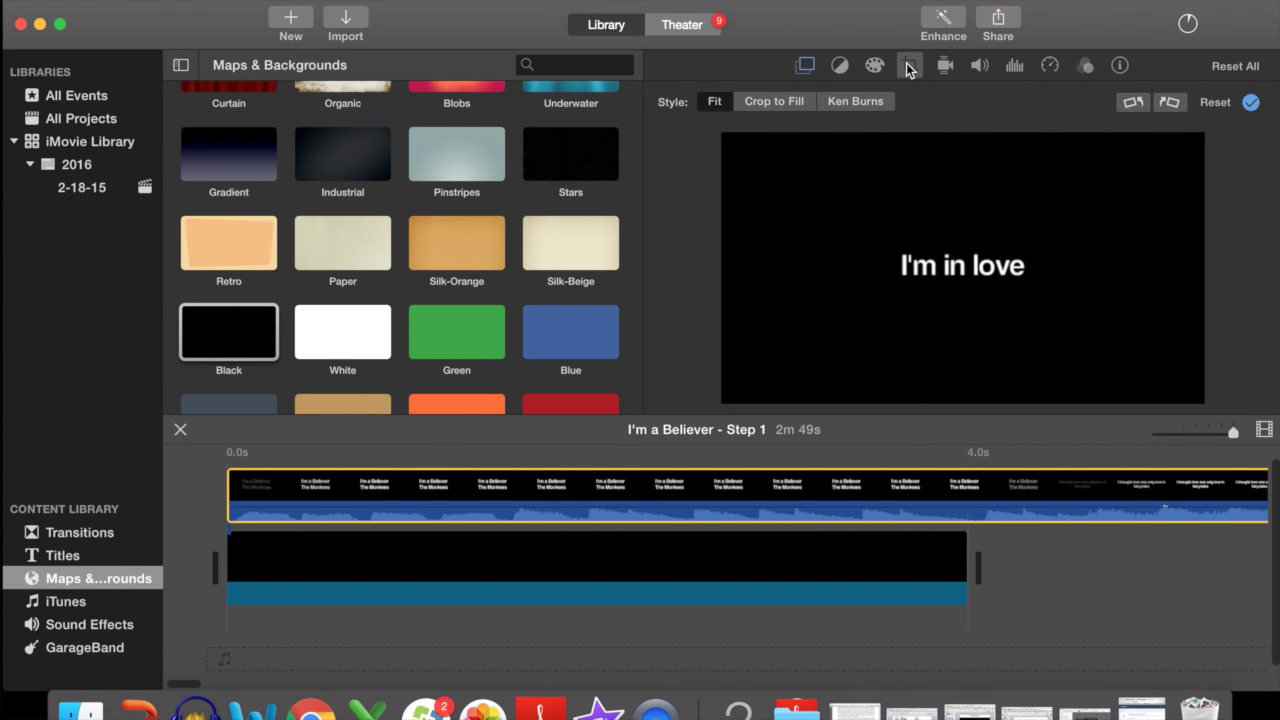
left_click(716, 103)
left_click(806, 66)
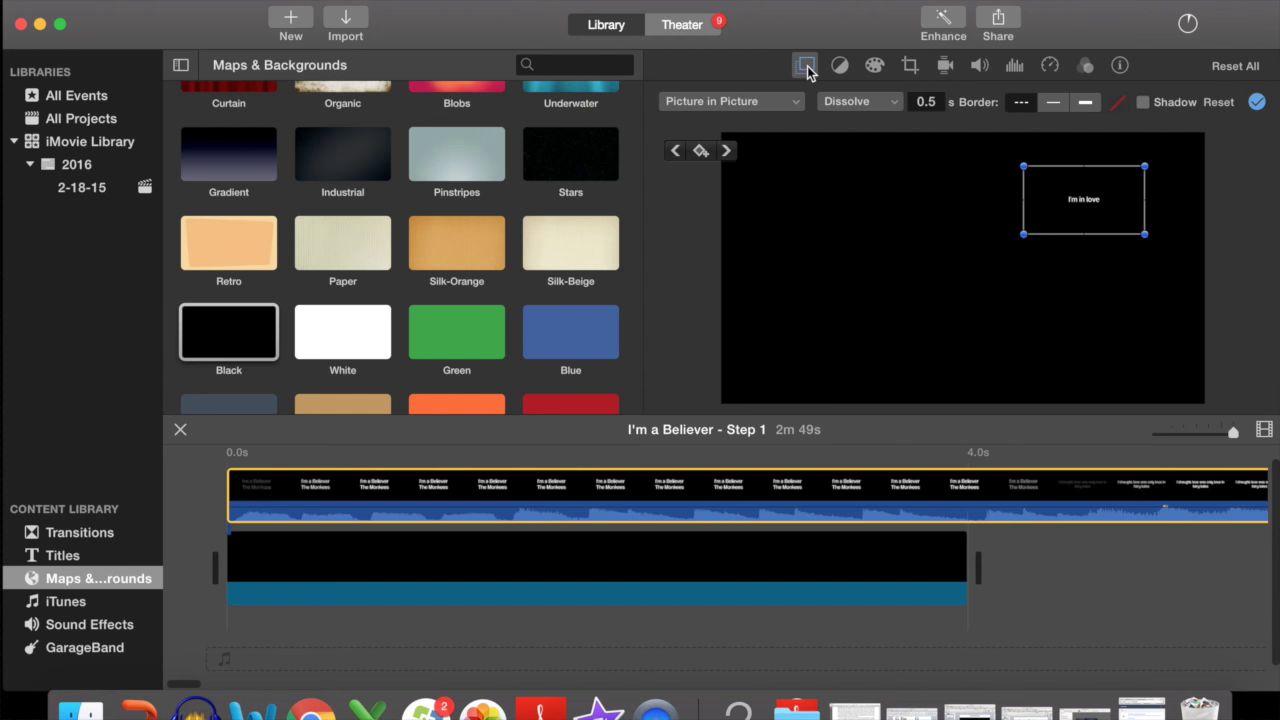
- Enlarge the picture-in-picture box and move it to the top centre of the frame
left_click(1008, 248)
left_click_drag(1008, 248, 890, 305)
left_click(968, 258)
left_click_drag(968, 258, 928, 240)
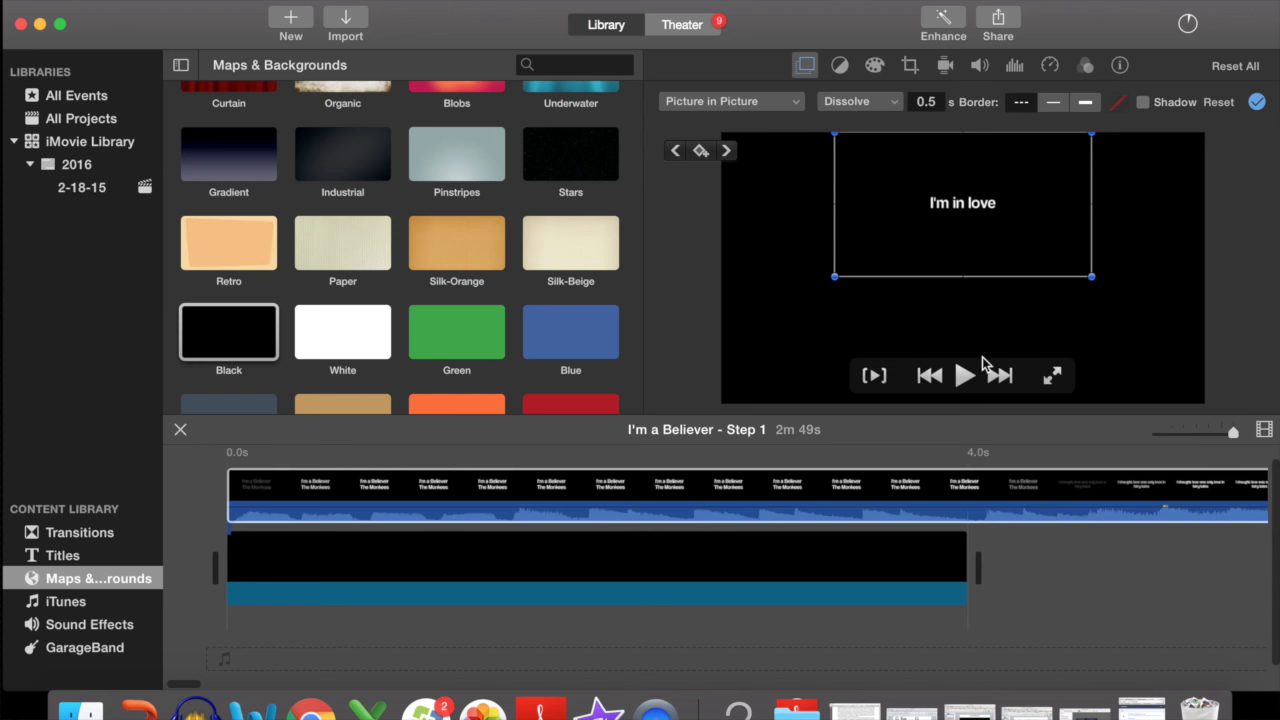
left_click(886, 507)
scroll(857, 590, "right", 5)
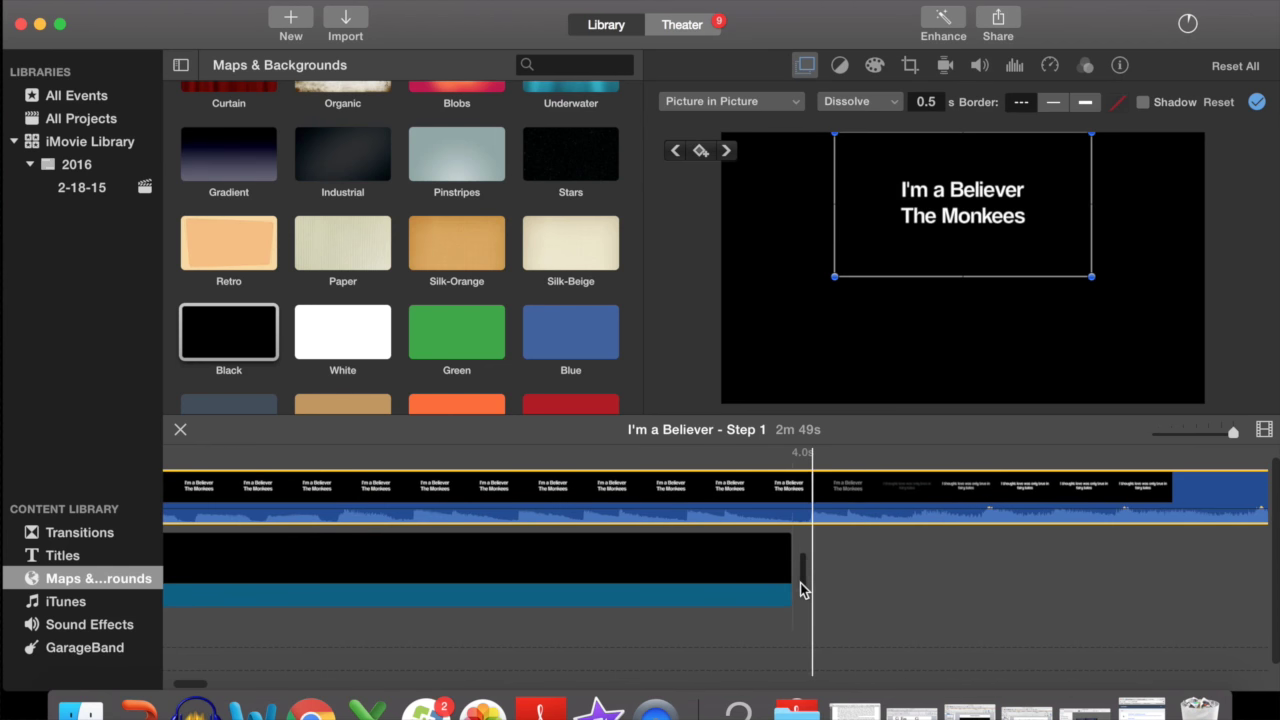
- Zoom the timeline out and stretch the black background clip to the song's full 2.8m length
left_click(1192, 434)
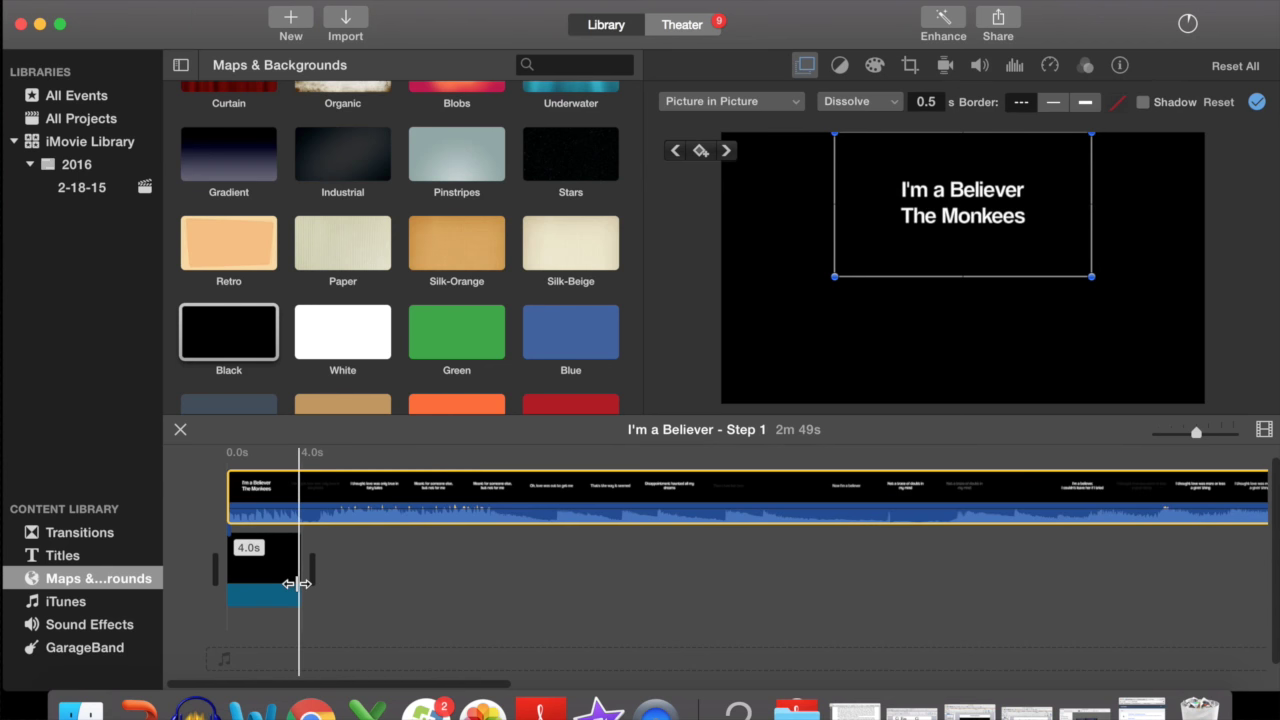
mouse_move(300, 583)
left_mouse_down()
mouse_move(903, 591)
mouse_move(1037, 606)
left_mouse_up()
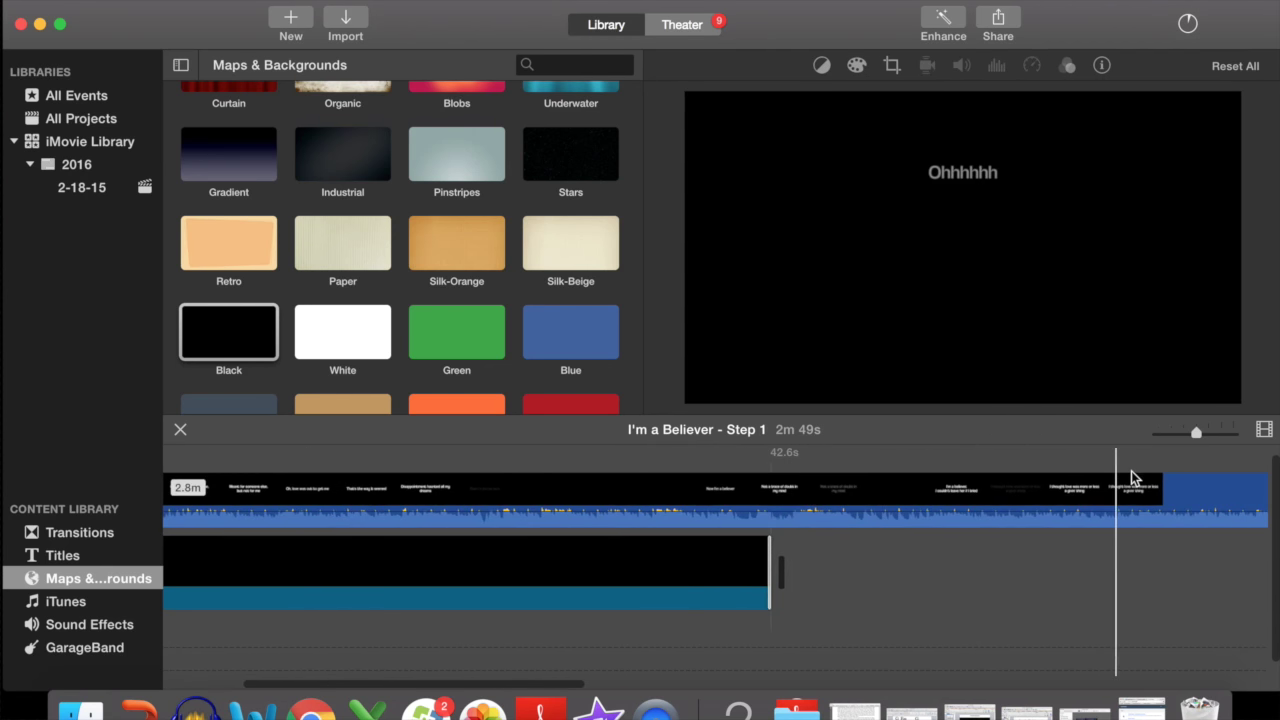
left_click(1169, 433)
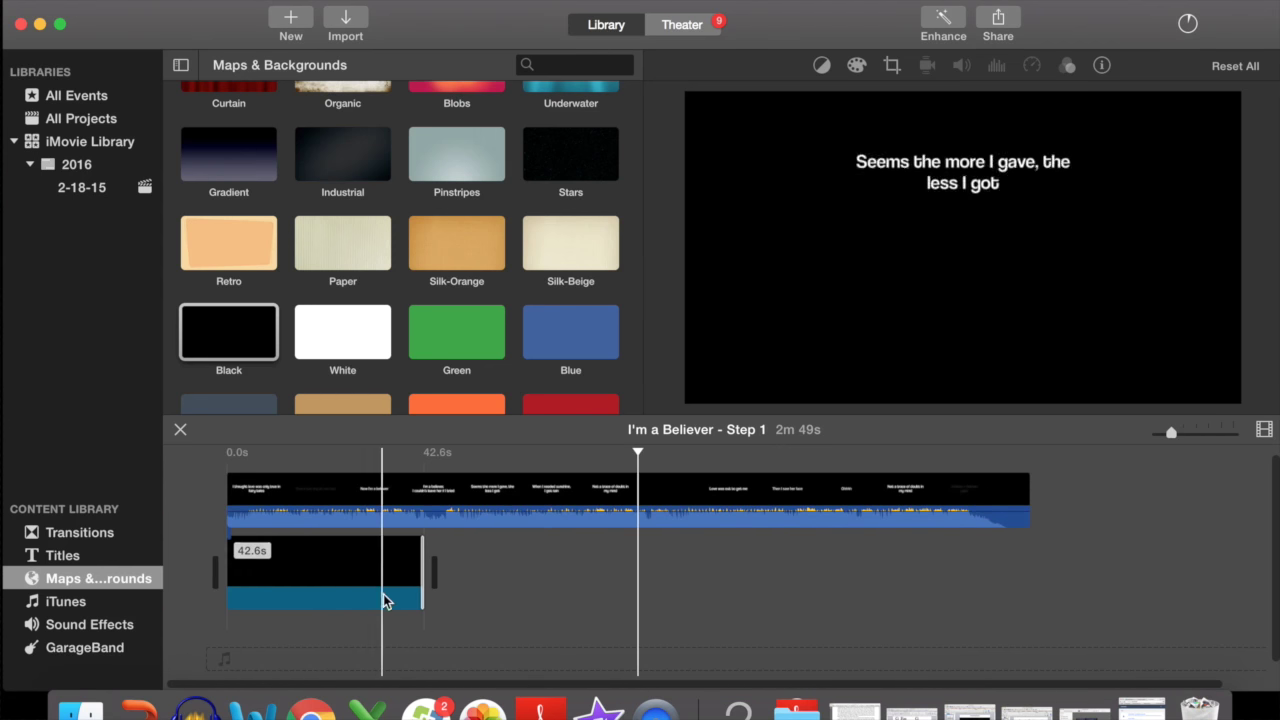
mouse_move(420, 573)
left_mouse_down()
mouse_move(757, 588)
mouse_move(1020, 566)
mouse_move(1008, 568)
left_mouse_up()
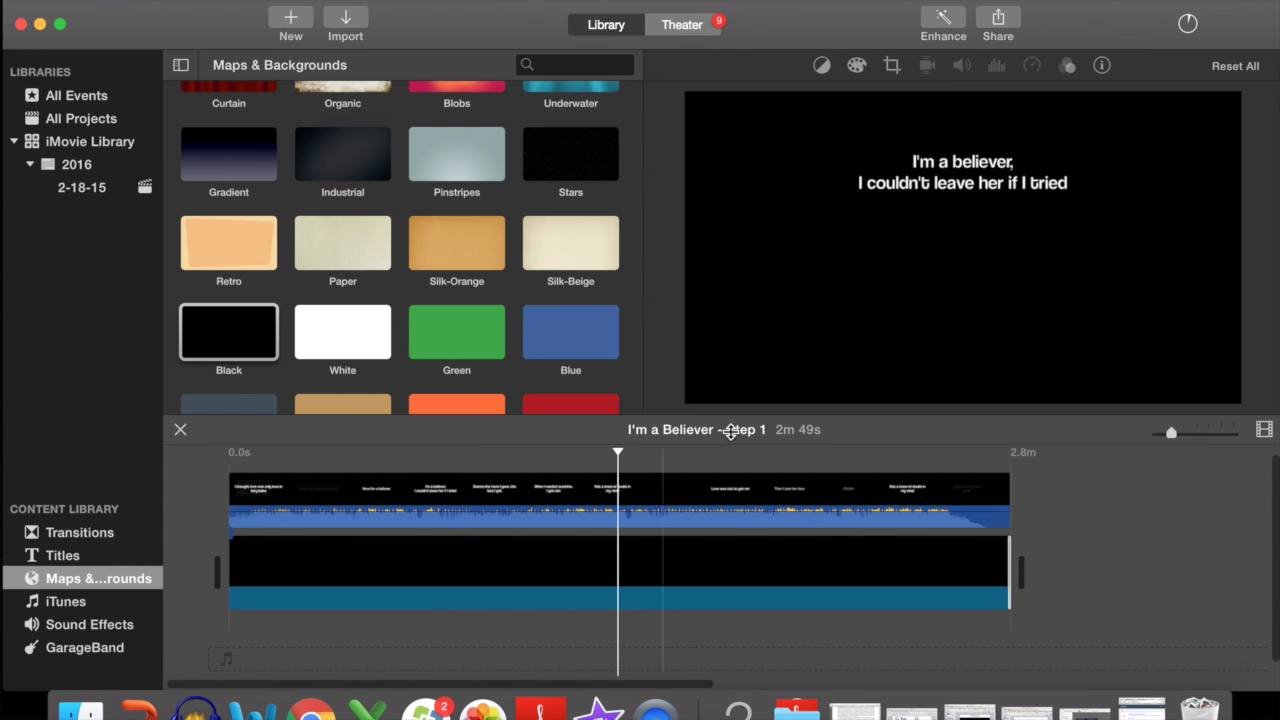
left_click(1006, 24)
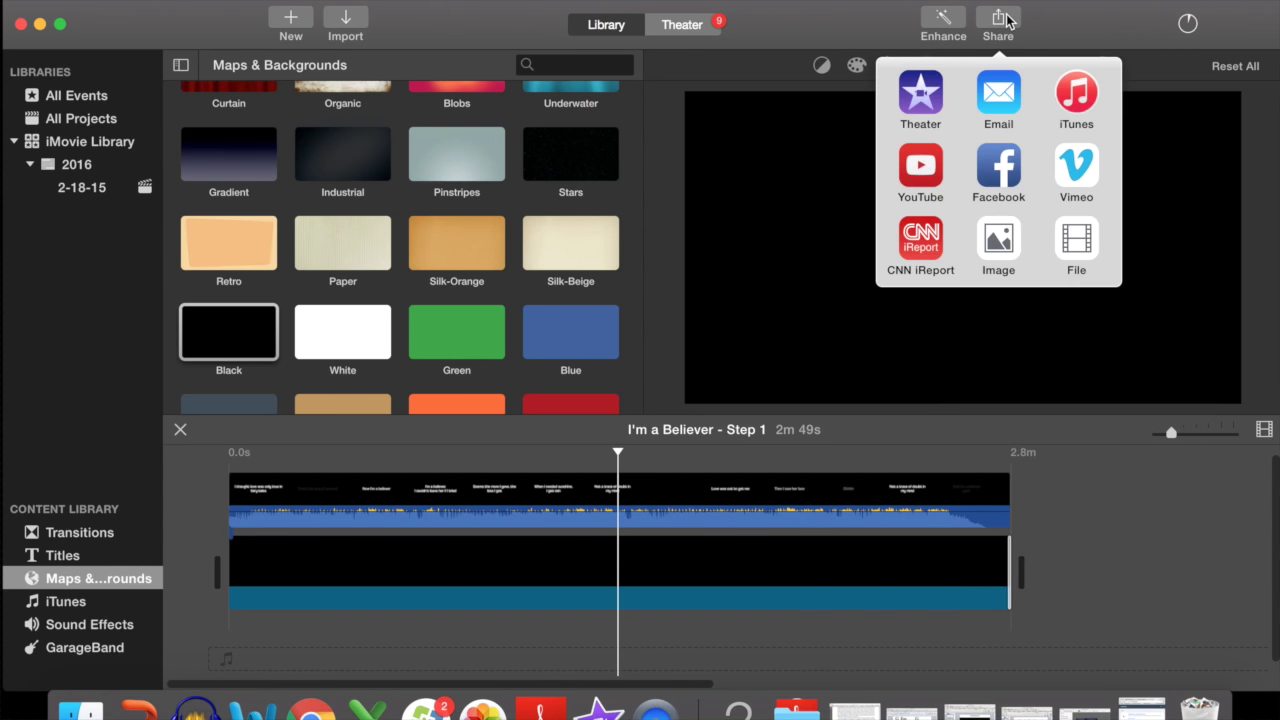
- Choose File from the Share options to export the movie
left_click(1076, 241)
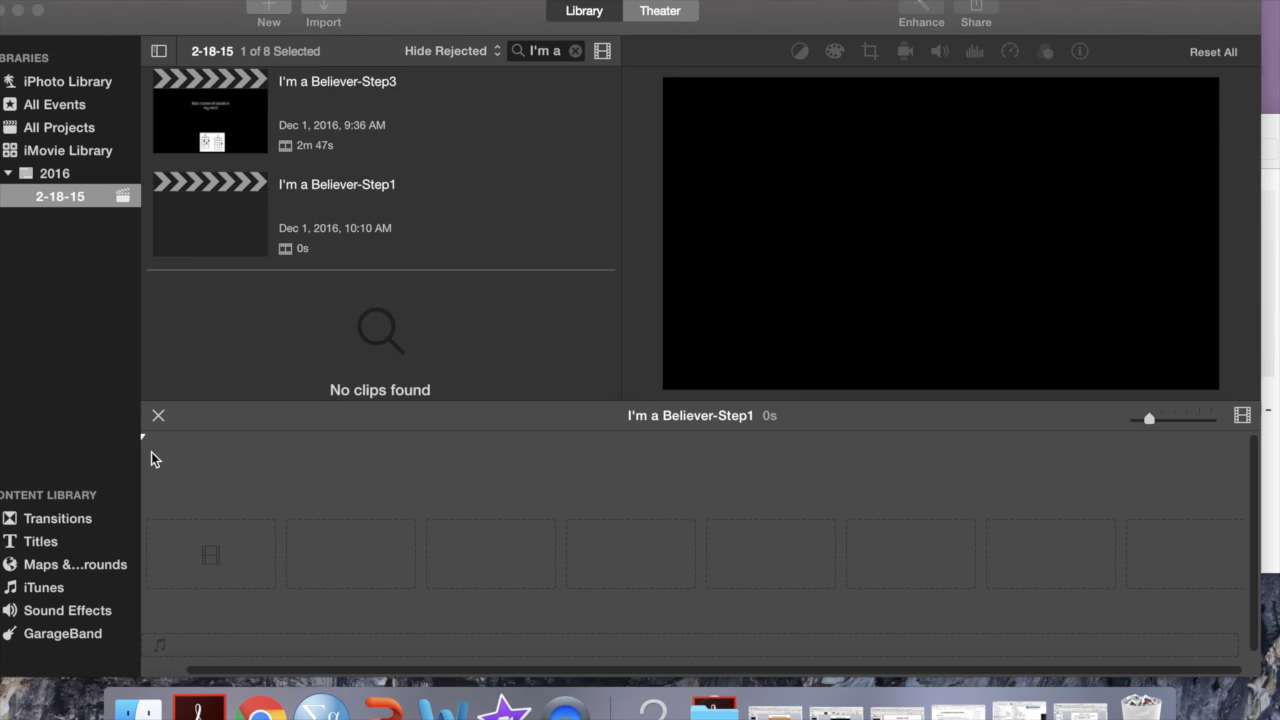
- Add a Black background clip from Maps & Backgrounds and lengthen it to 18.9 seconds
left_click(91, 566)
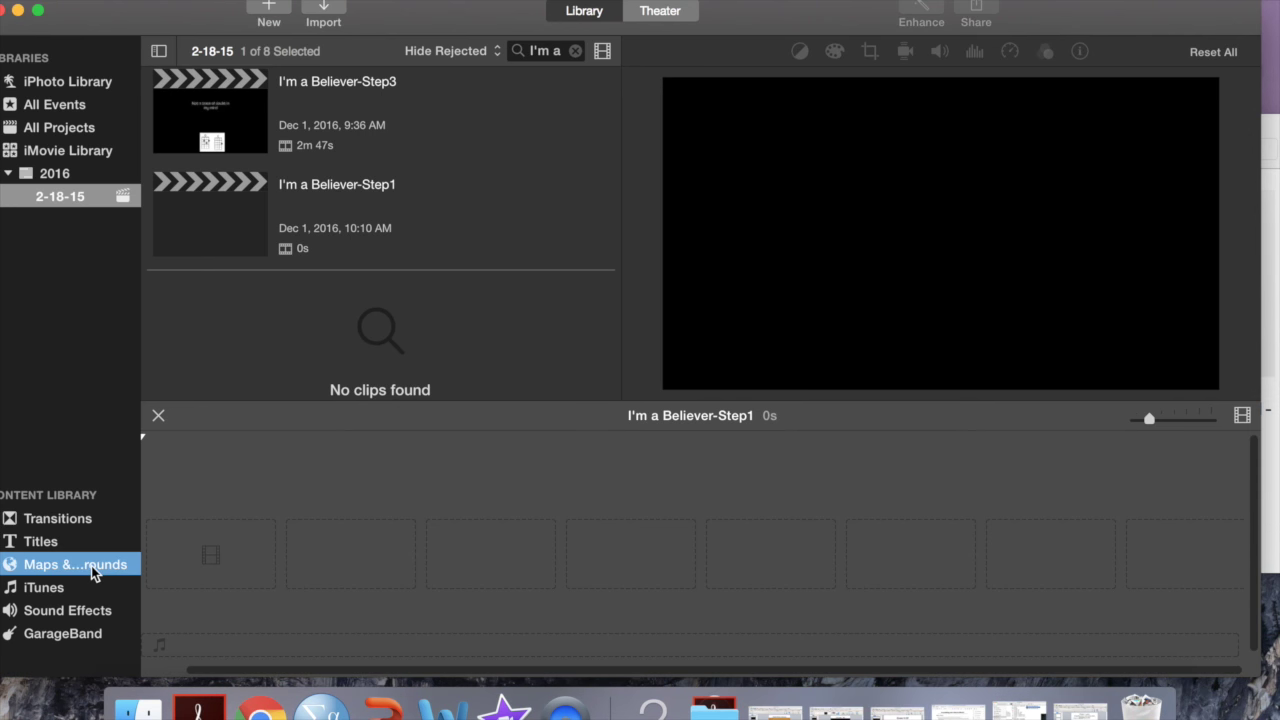
mouse_move(223, 286)
left_mouse_down()
mouse_move(240, 506)
mouse_move(229, 527)
mouse_move(960, 449)
mouse_move(1194, 449)
left_mouse_up()
left_click(1176, 421)
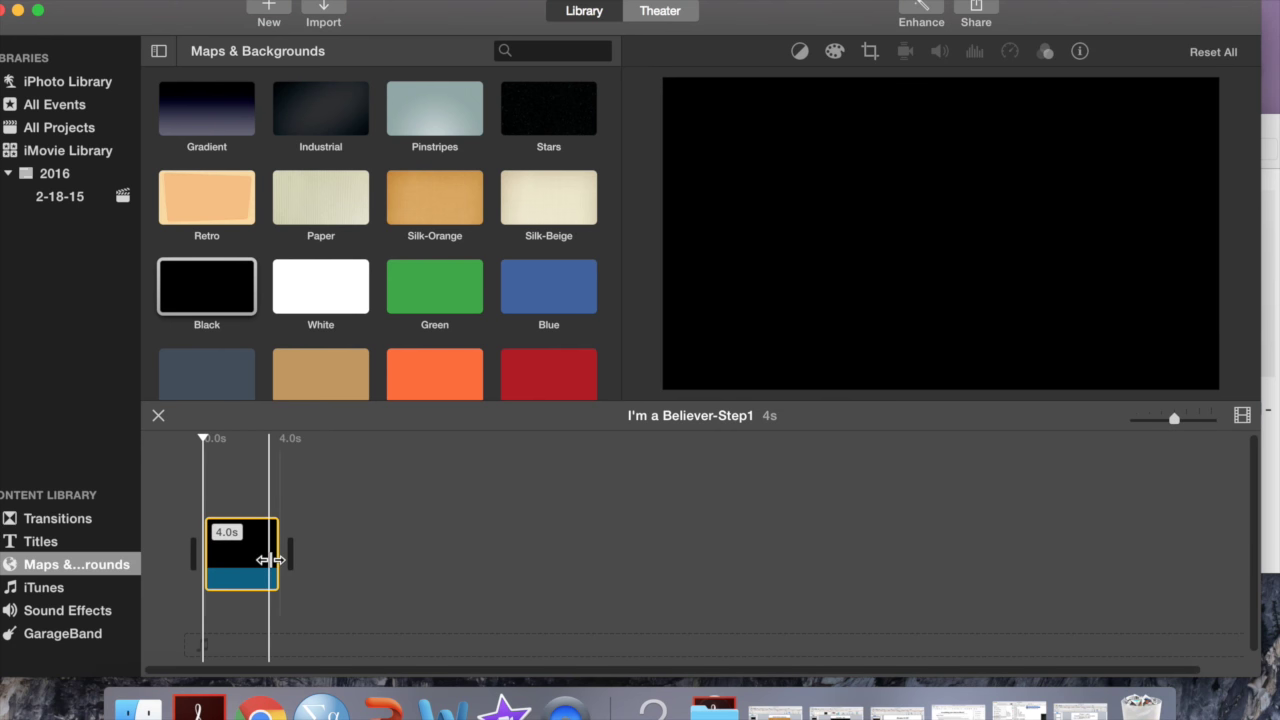
left_click_drag(276, 556, 1211, 571)
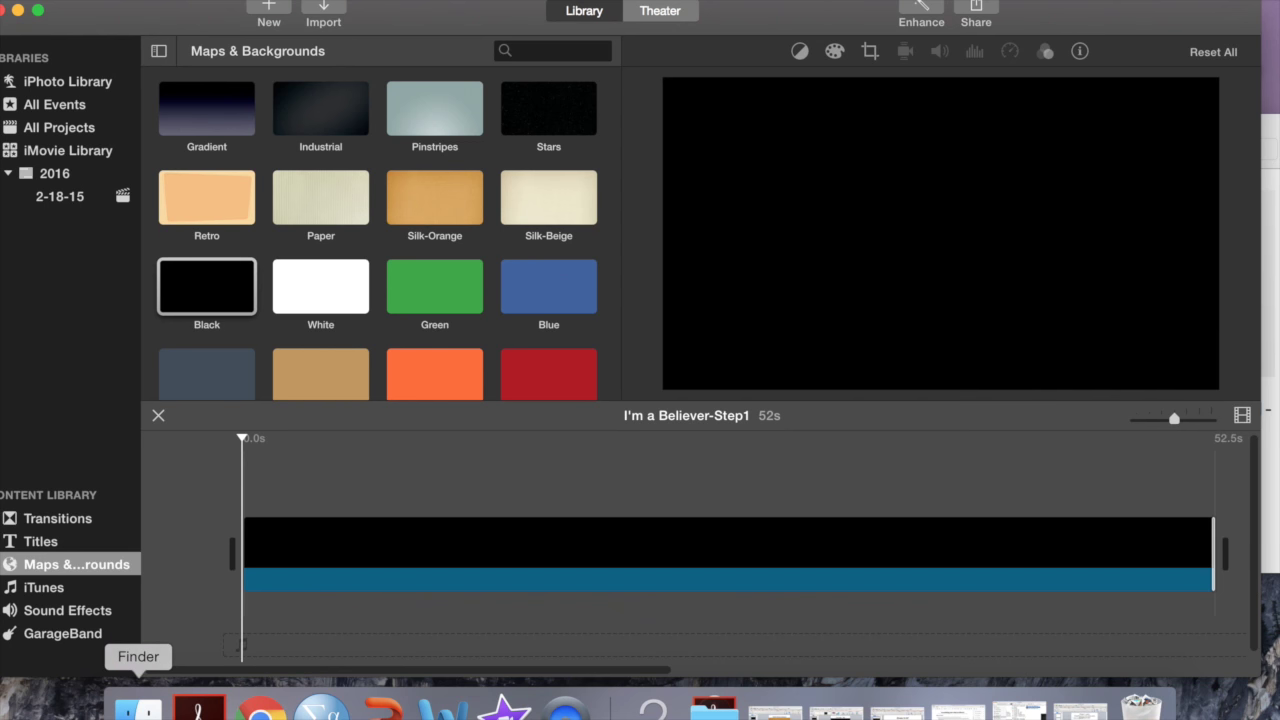
- Drag the Step 1 music file from Finder under the black clip, then hide Finder
left_click(138, 708)
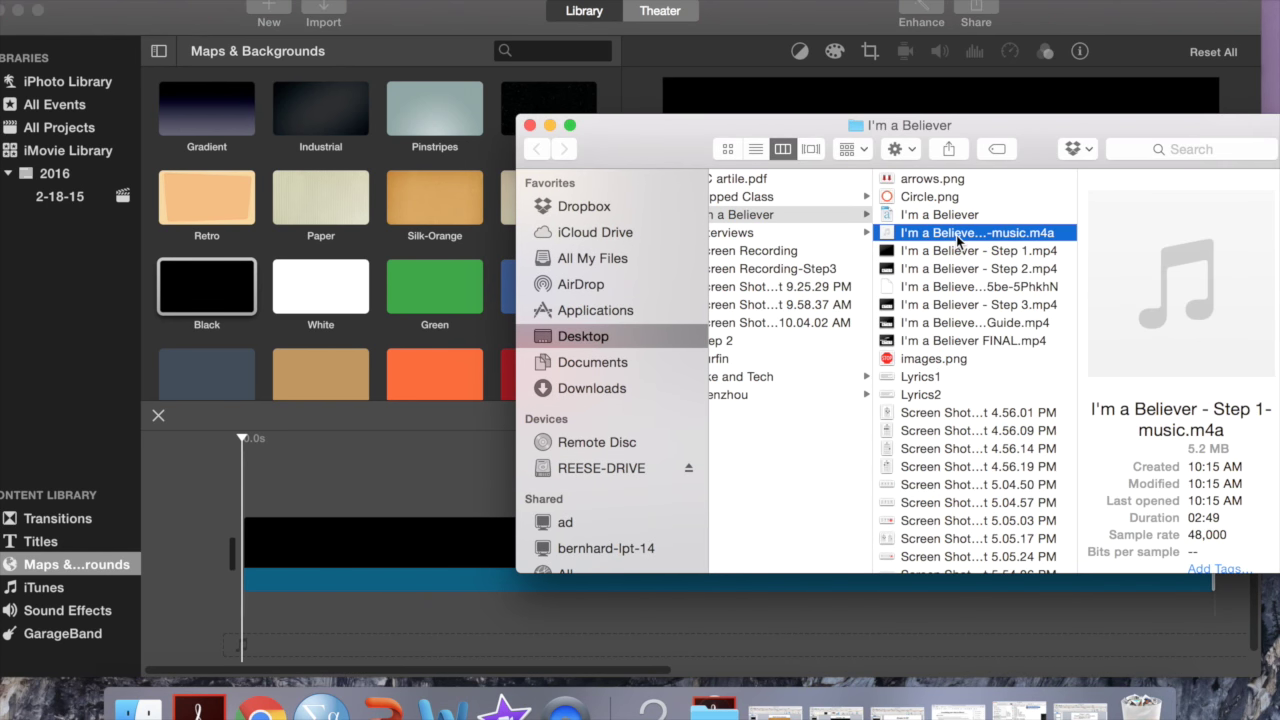
mouse_move(958, 240)
left_mouse_down()
mouse_move(730, 320)
mouse_move(590, 550)
mouse_move(482, 617)
mouse_move(243, 620)
mouse_move(232, 608)
mouse_move(383, 614)
left_mouse_up()
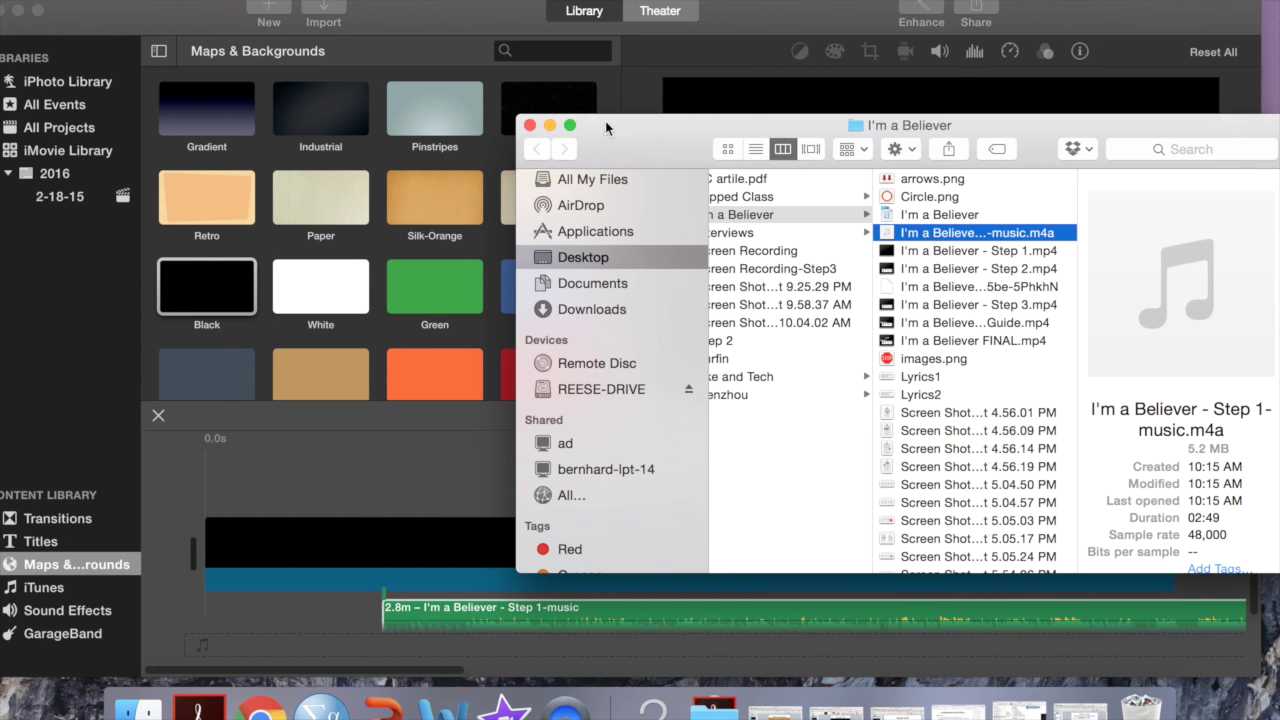
left_click(545, 123)
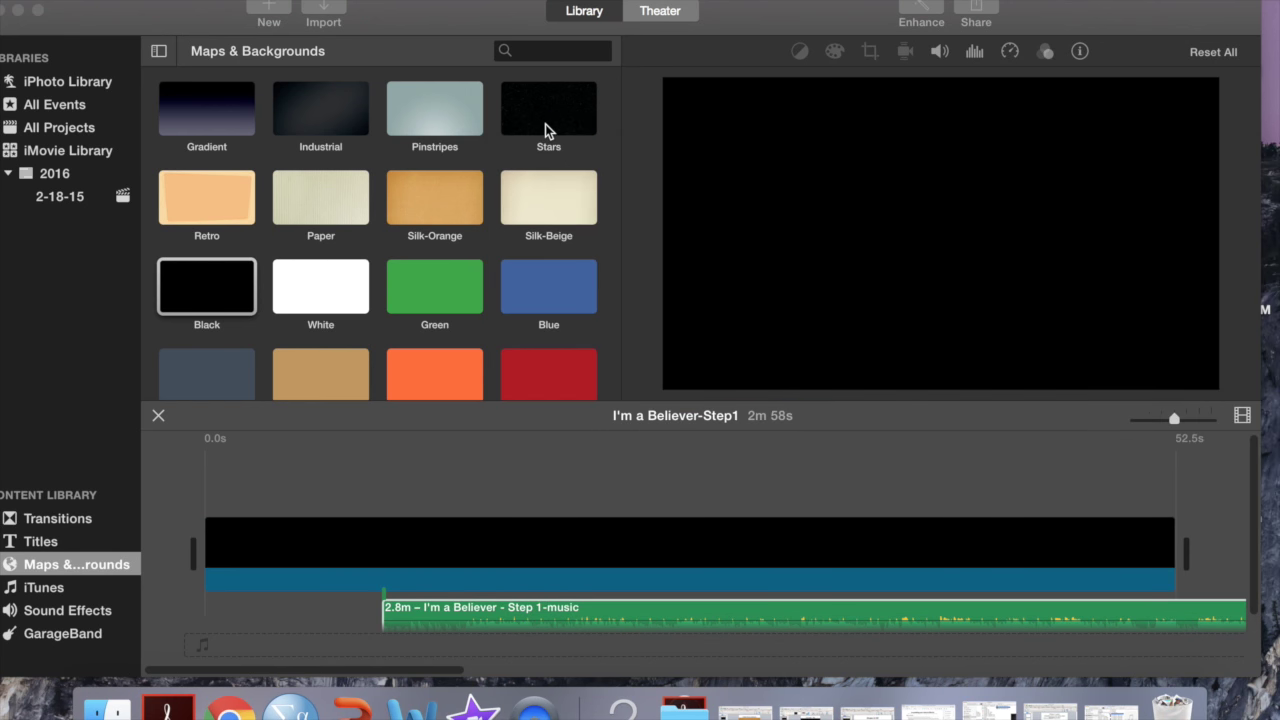
left_click(43, 541)
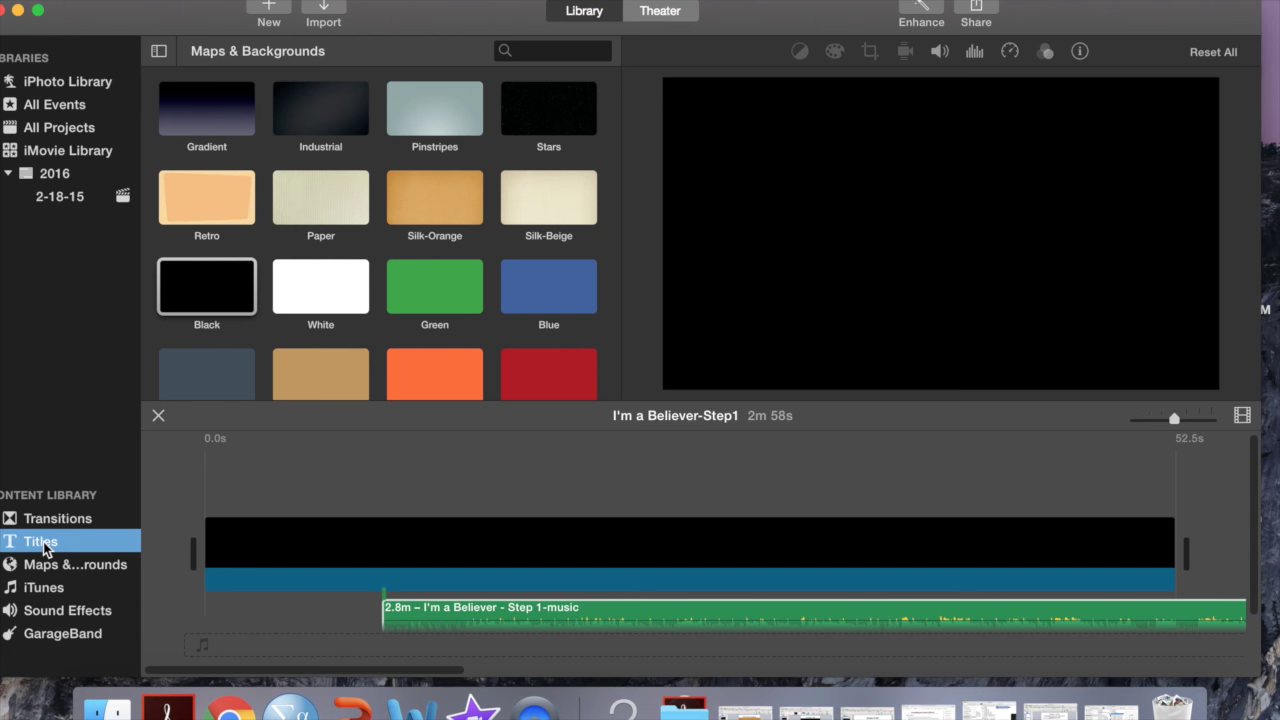
- Place a Standard title at the project start and make its top line read THE MONKEES
left_click(205, 163)
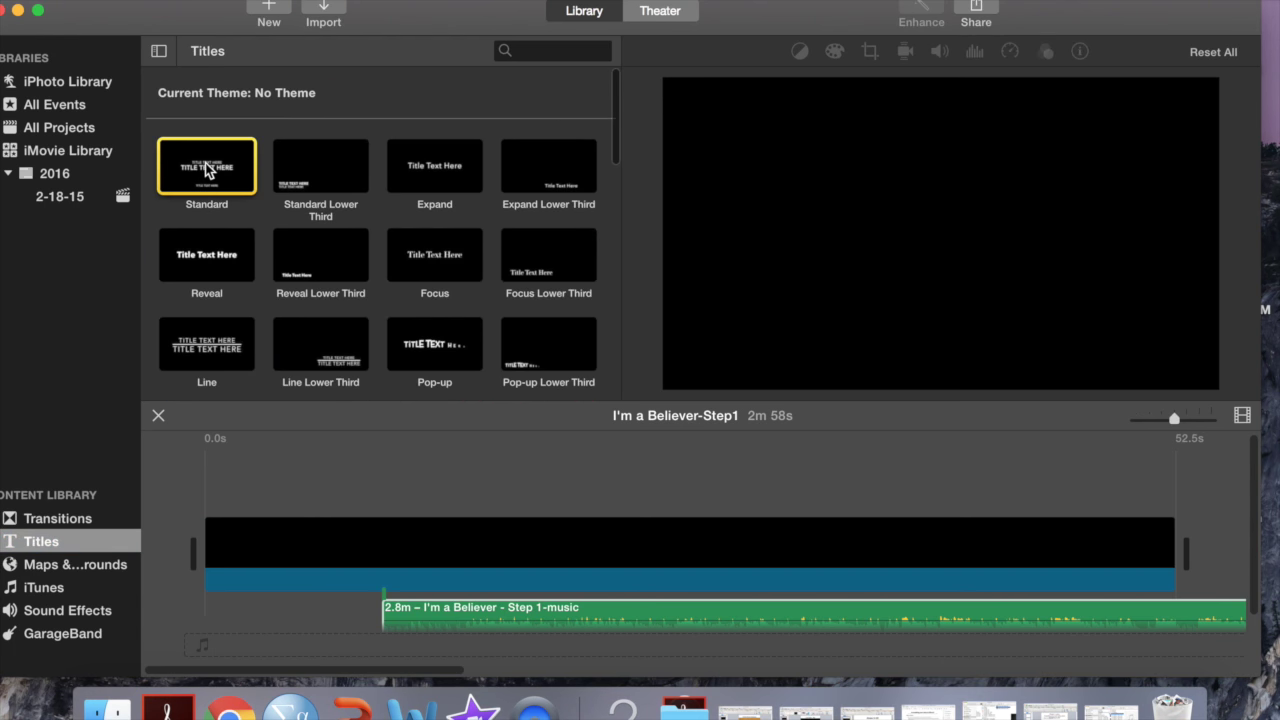
mouse_move(205, 162)
left_mouse_down()
mouse_move(222, 484)
mouse_move(203, 476)
left_mouse_up()
left_click(258, 505)
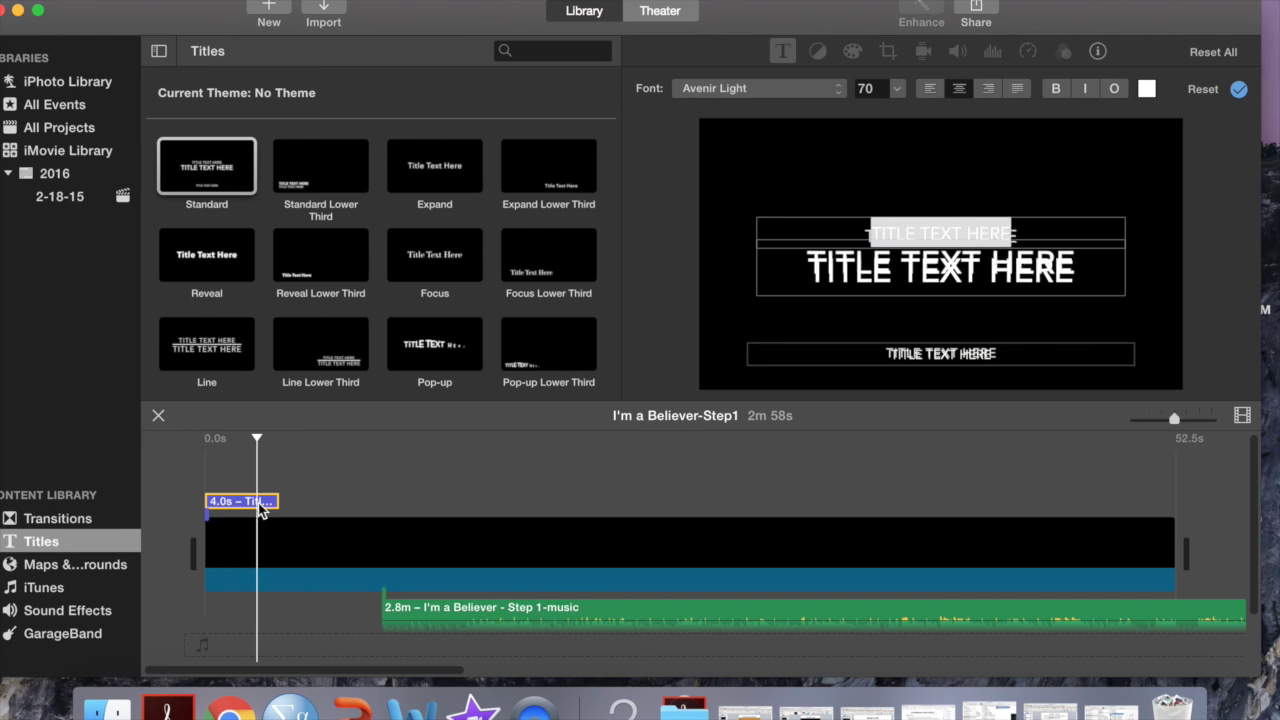
left_click(982, 232)
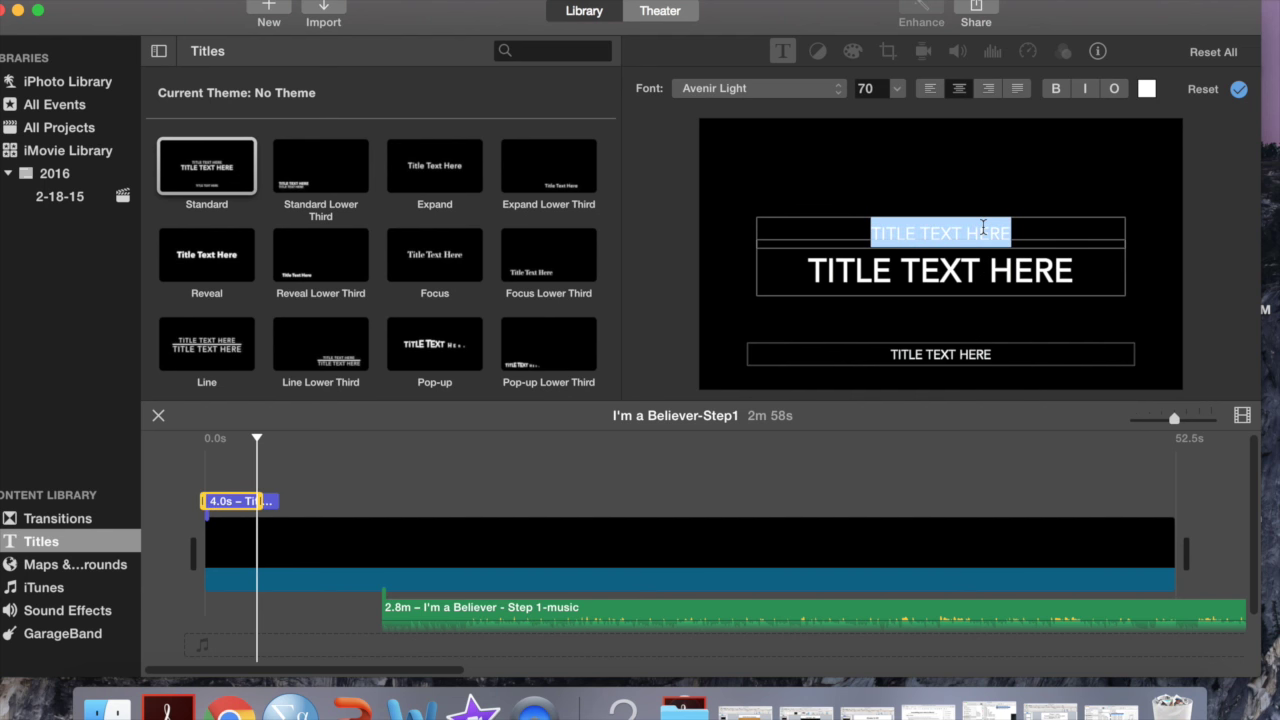
type("MONKEES")
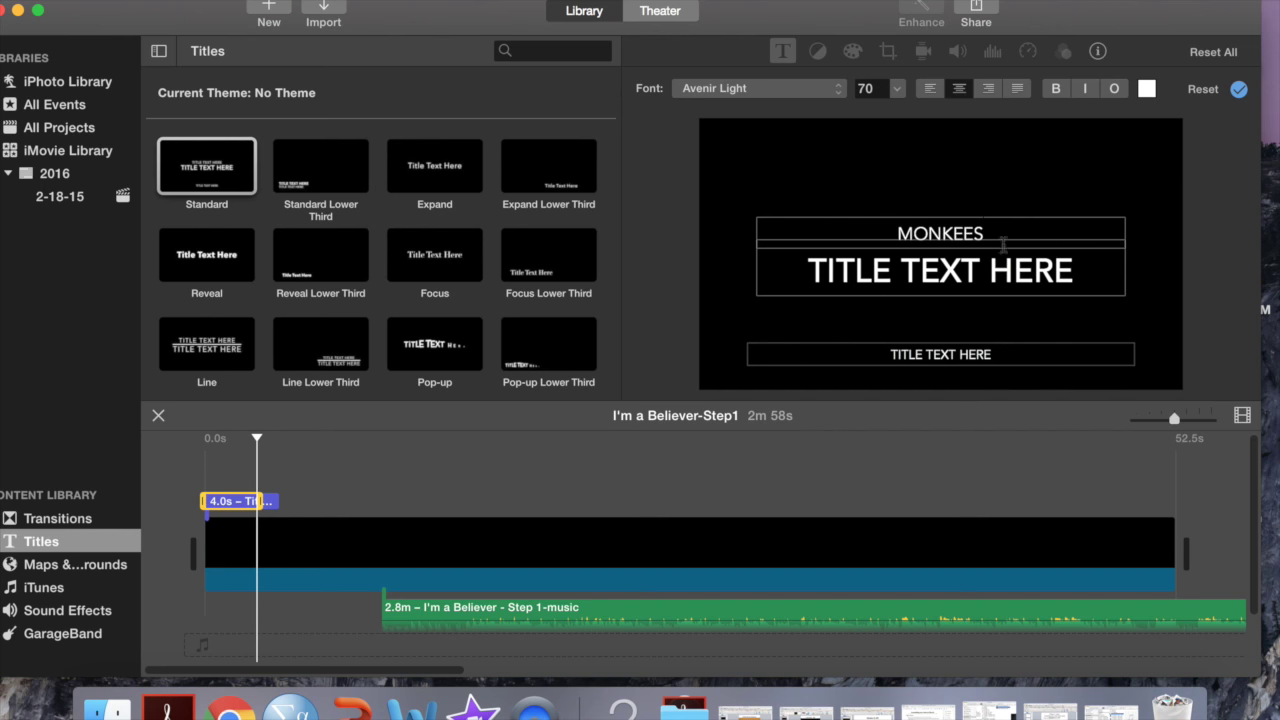
left_click(993, 270)
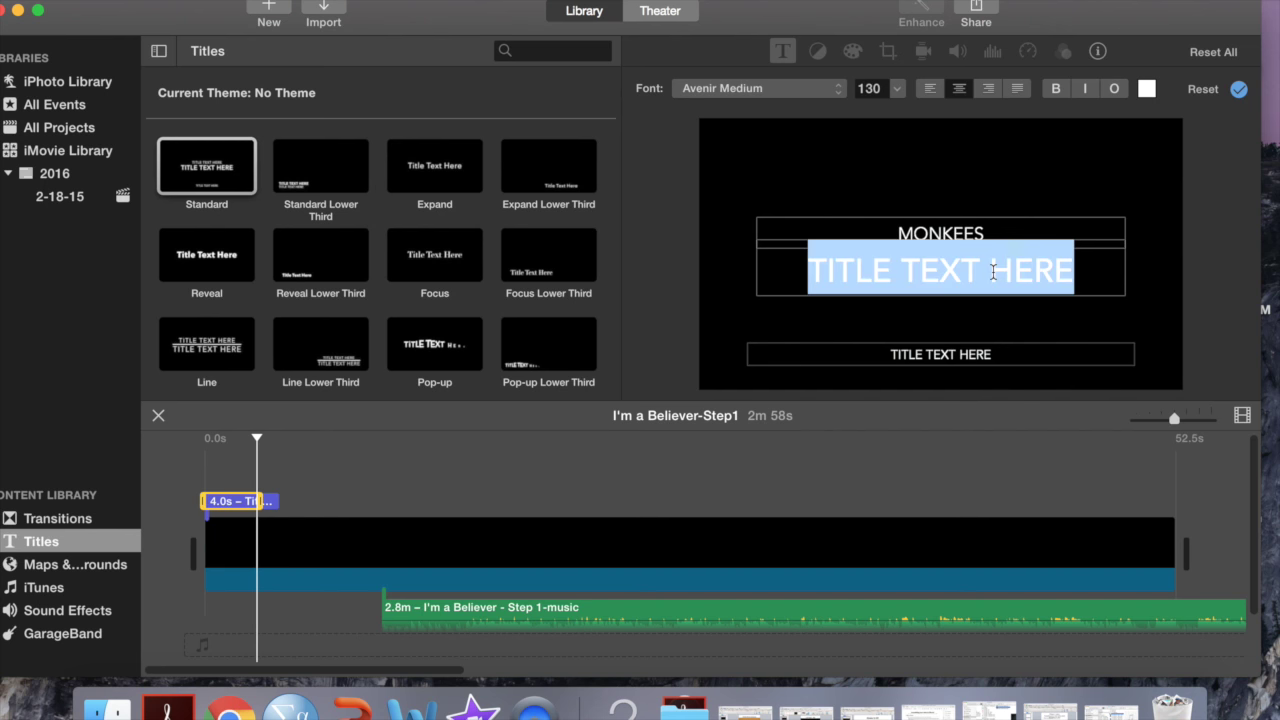
left_click(993, 270)
left_click(896, 233)
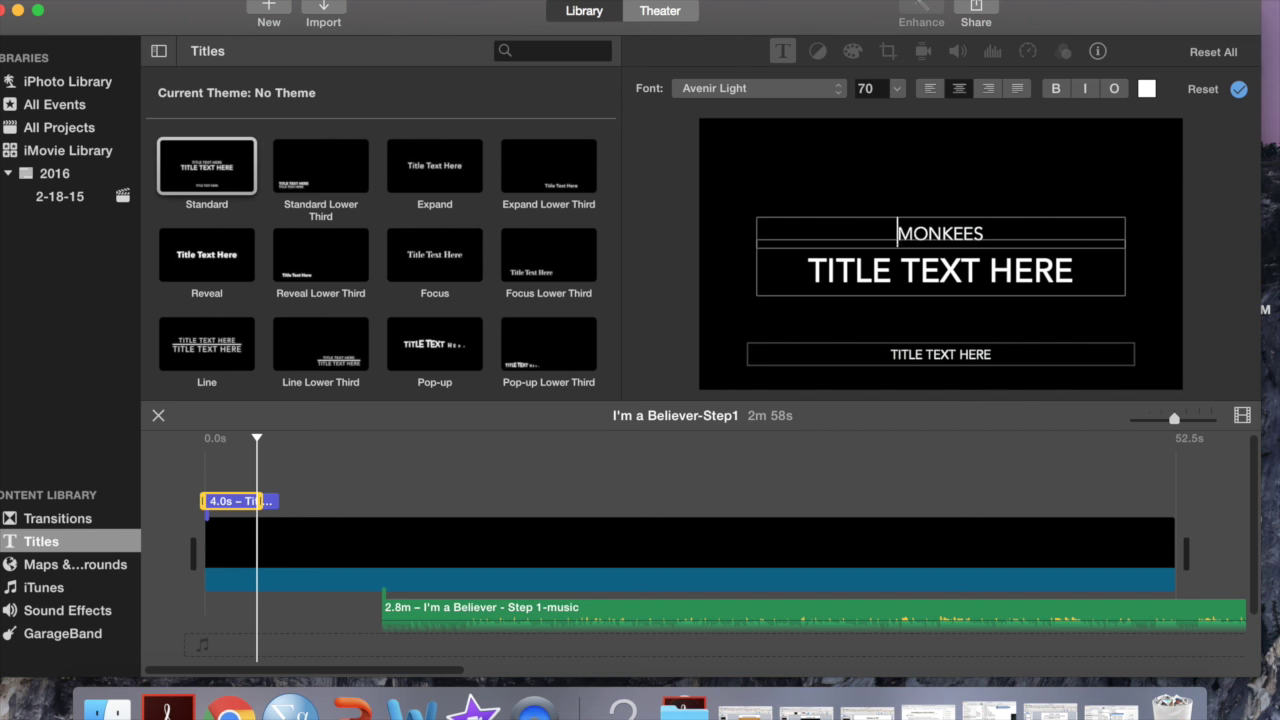
type("THE")
- Replace the other title lines with I'M A BELIEVER and UKE PLAY-ALONG: C, G, D
left_click(939, 268)
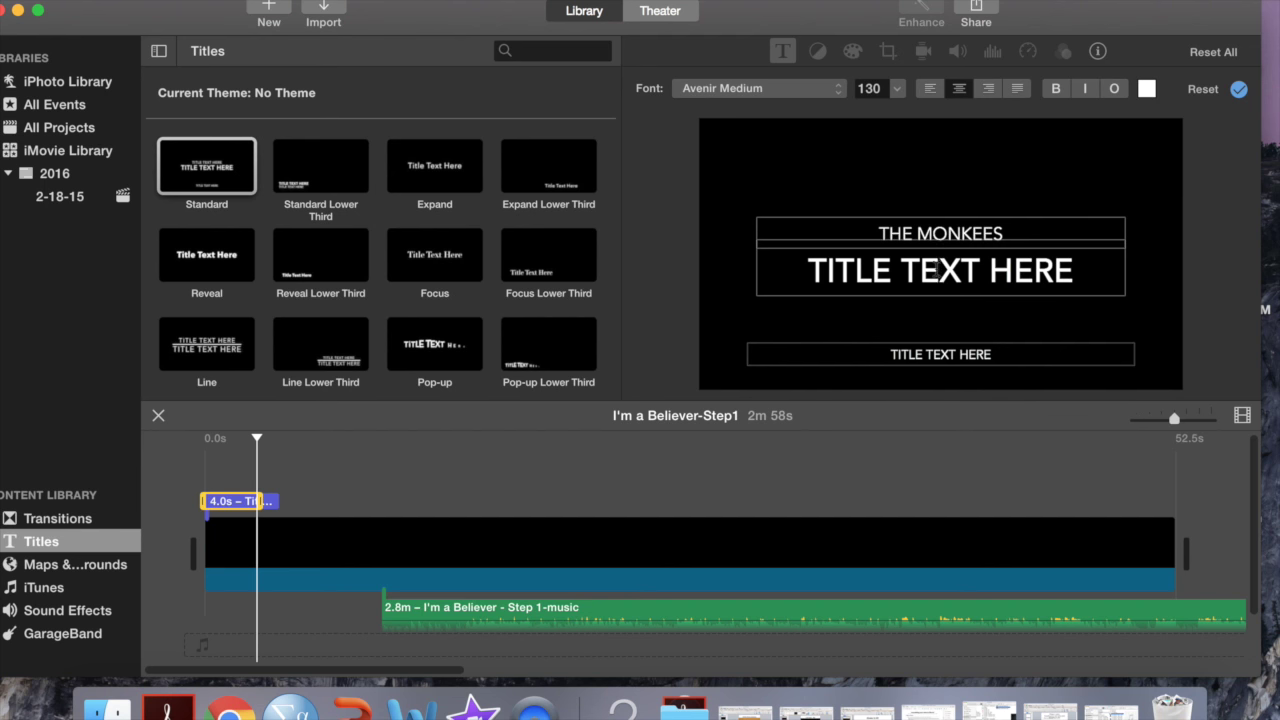
key("super+a")
type("I'M A B")
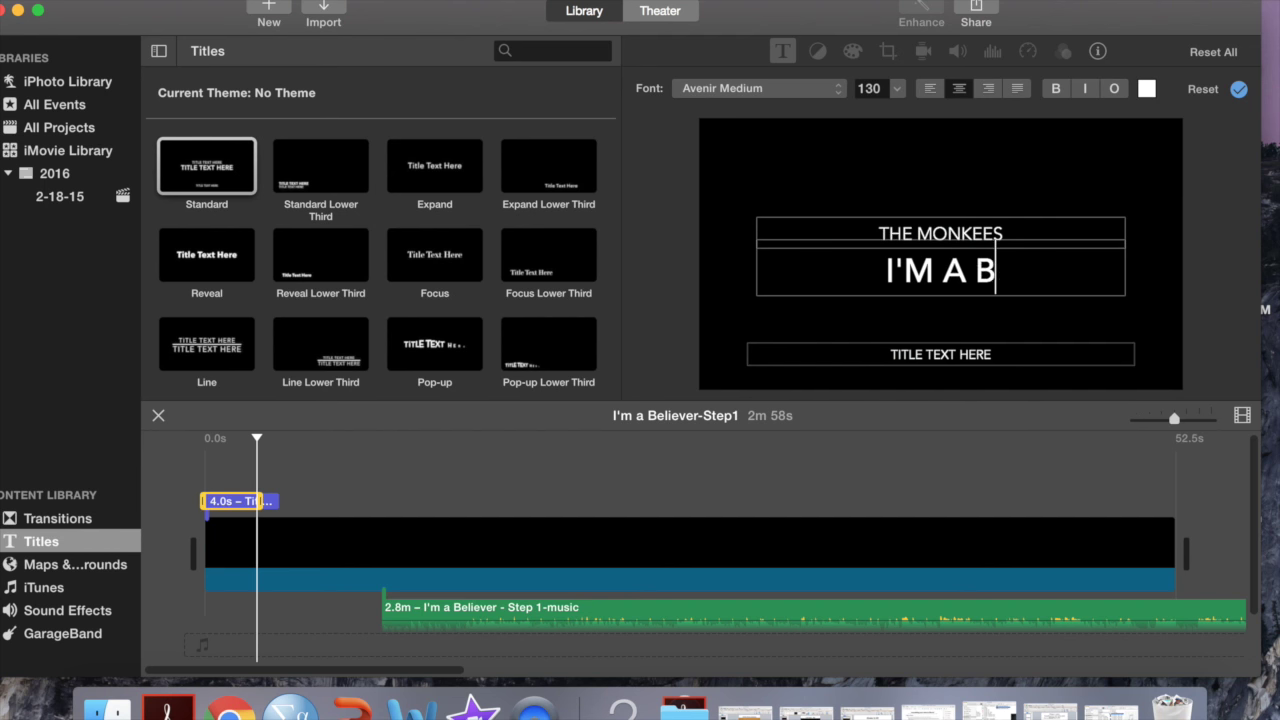
type("ELIEVER")
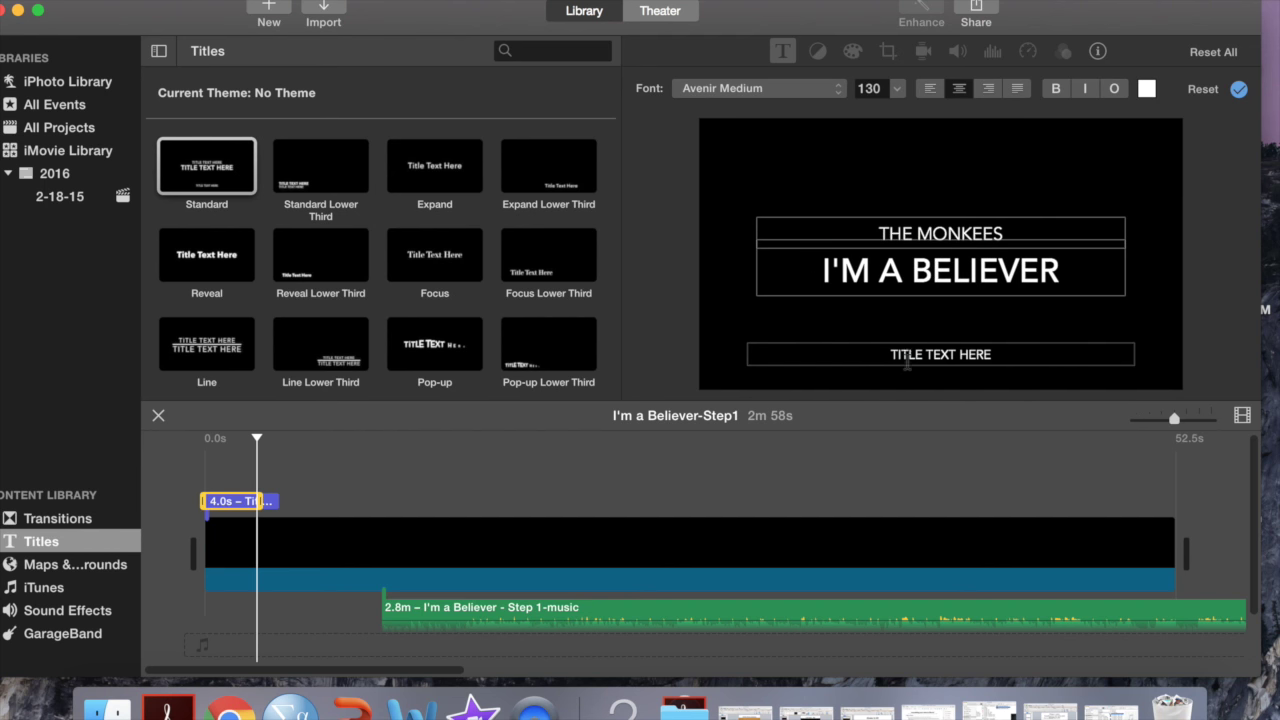
left_click(907, 363)
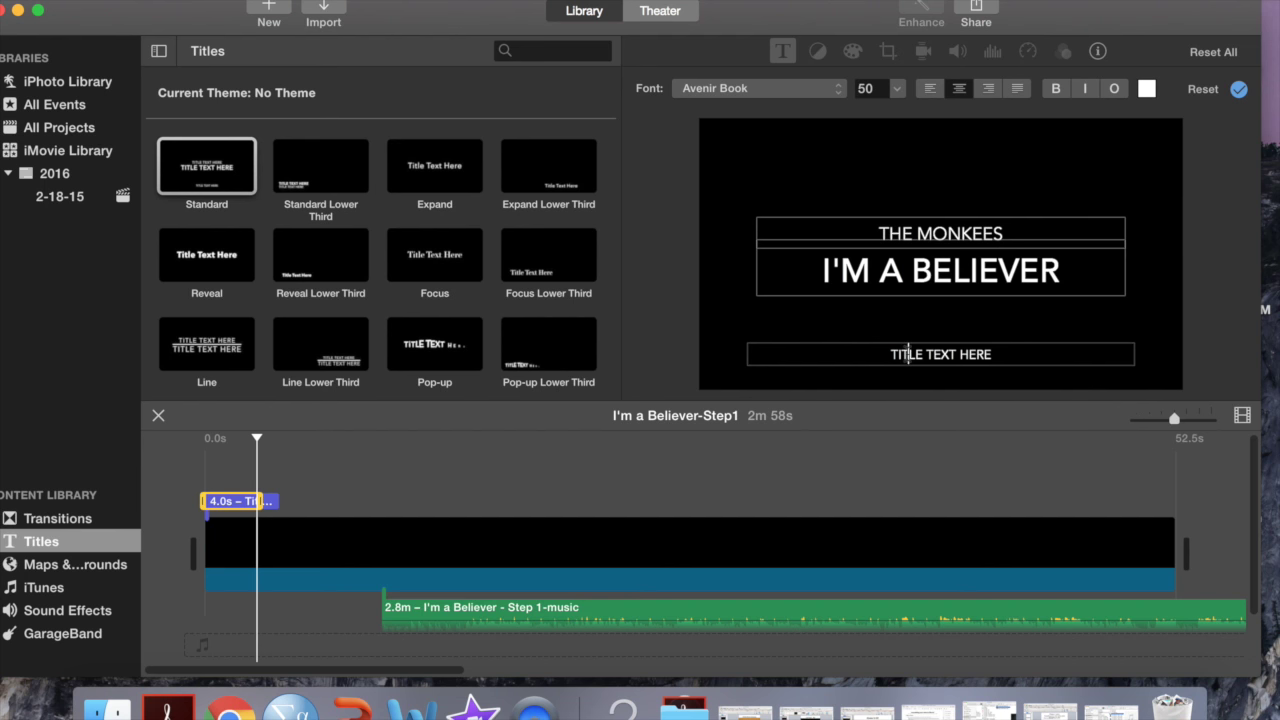
key("super+a")
type("u")
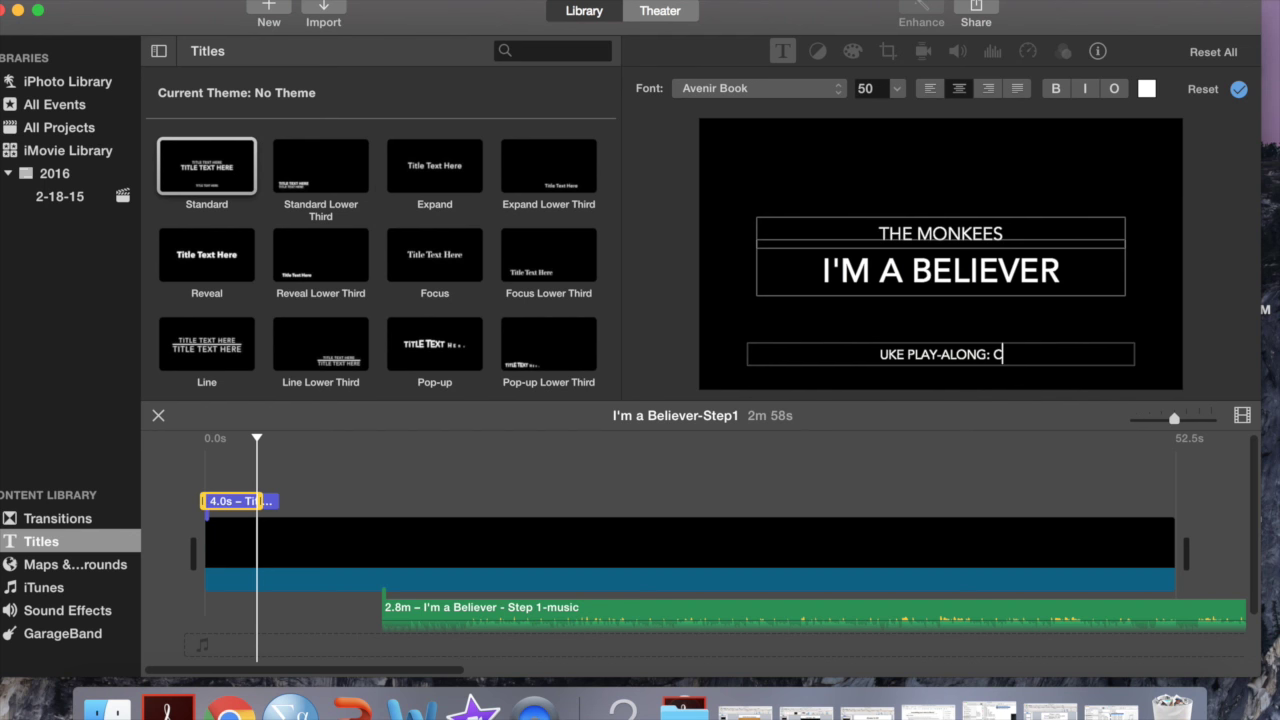
type("G, ")
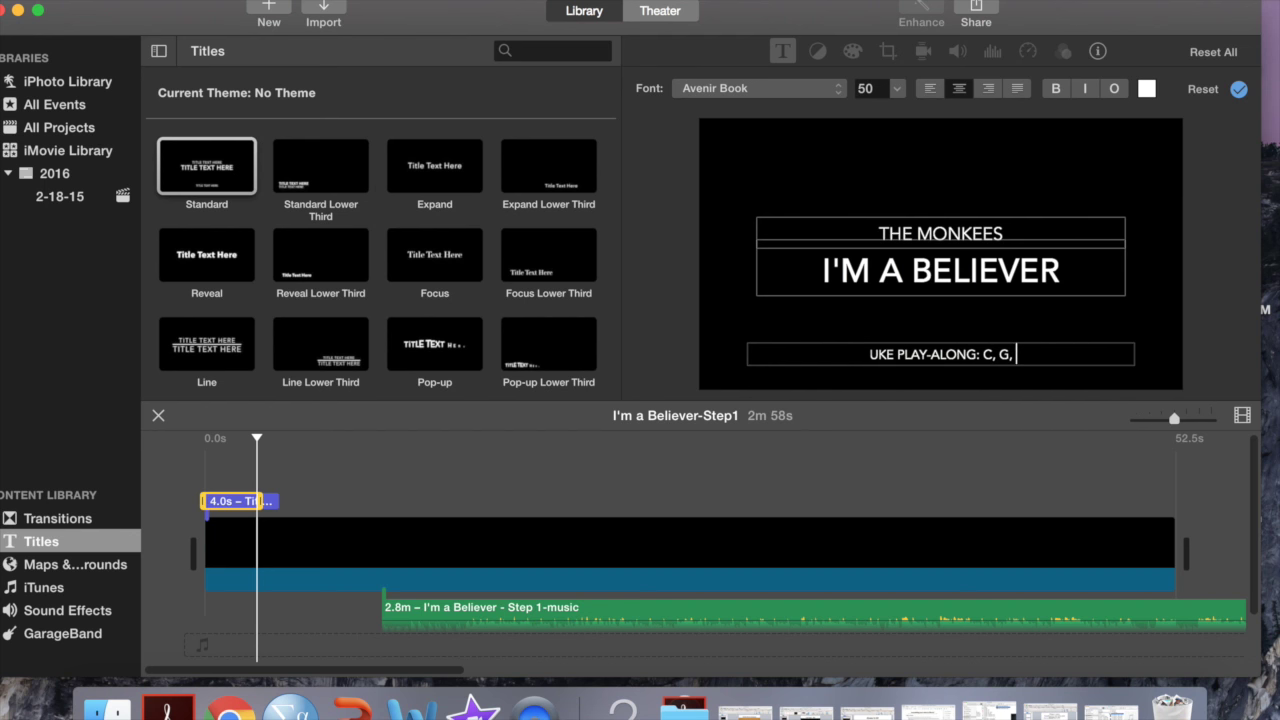
type("D")
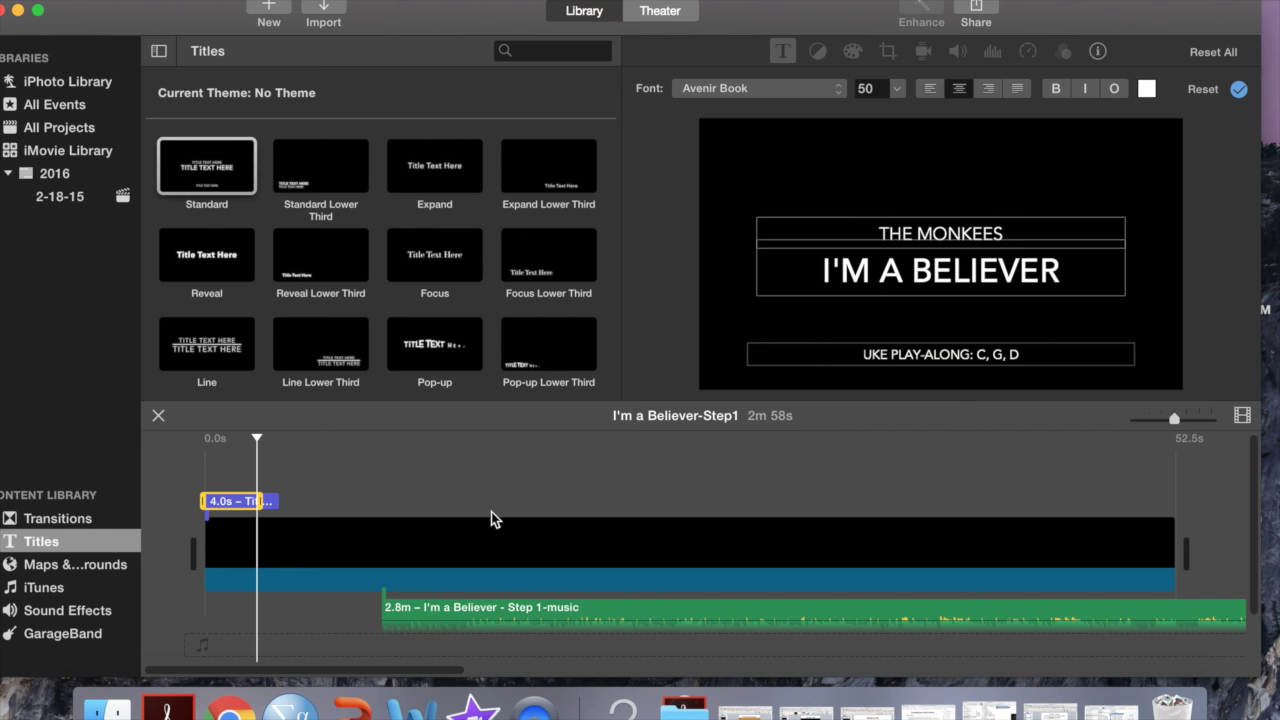
left_click(372, 548)
- Shift the music clip earlier and stretch the black background clip to about 2.8m
mouse_move(422, 614)
left_mouse_down()
mouse_move(434, 614)
mouse_move(322, 610)
left_mouse_up()
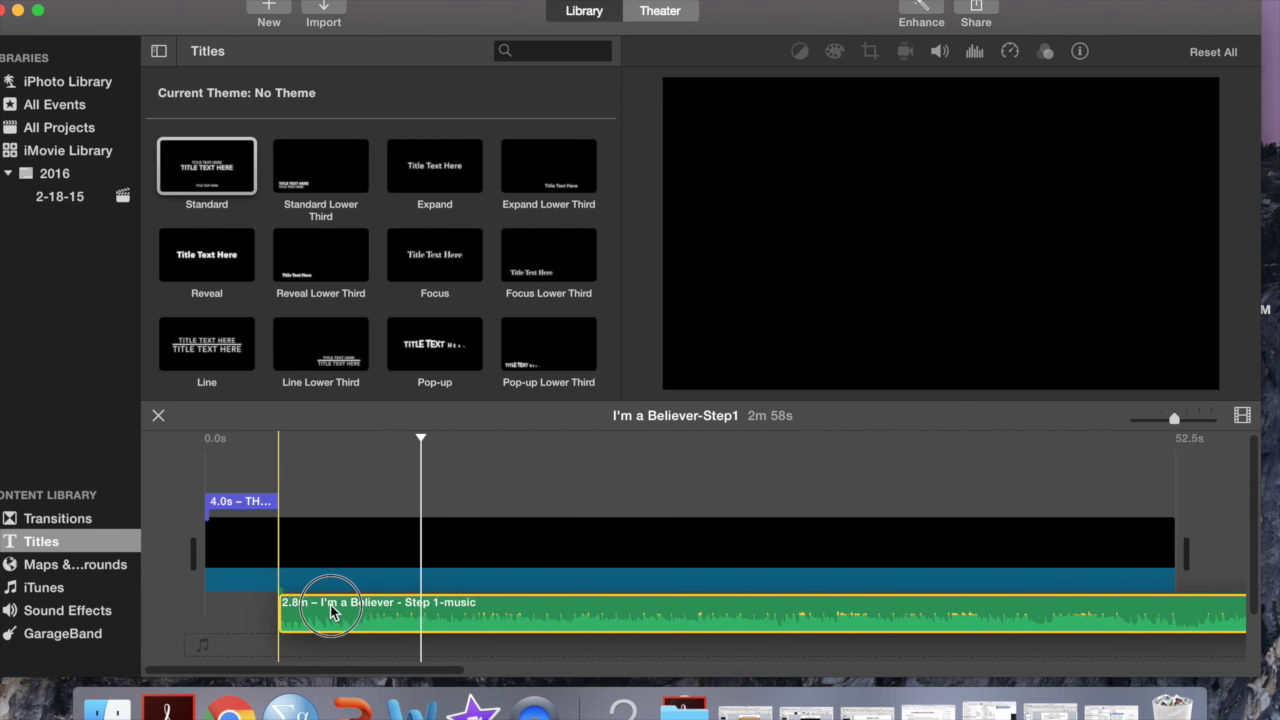
left_click(203, 608)
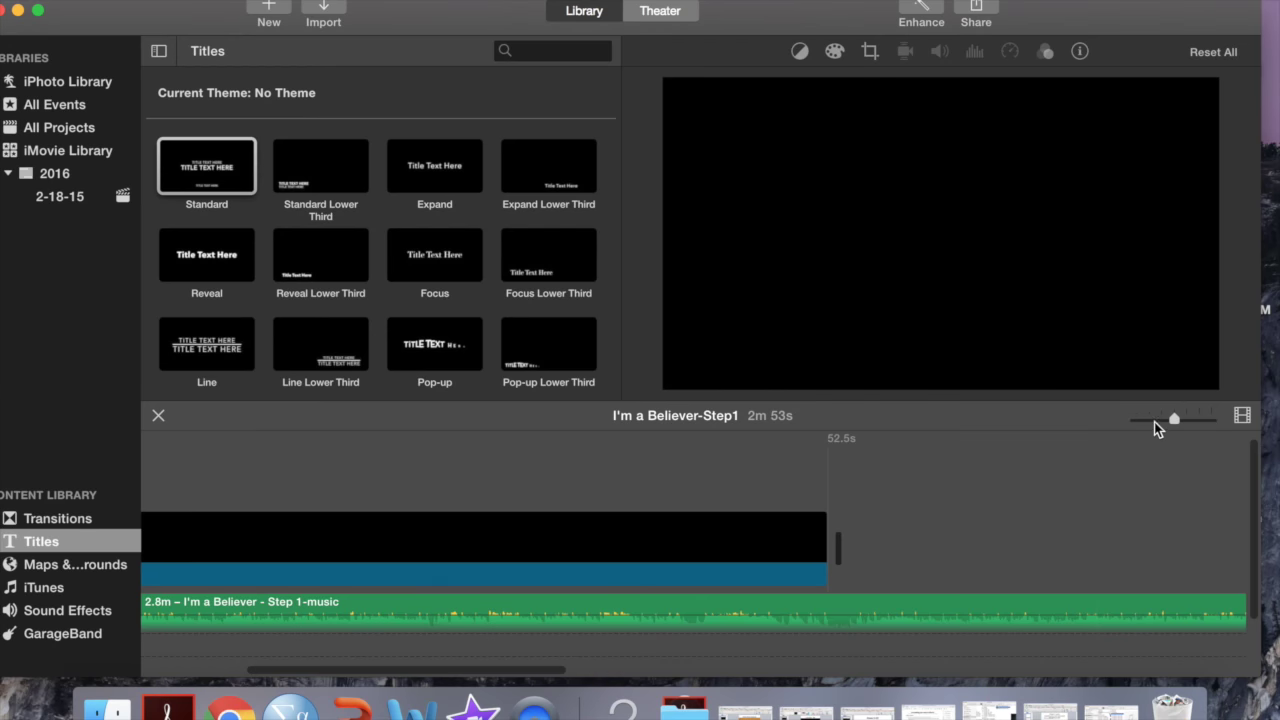
left_click(1154, 422)
mouse_move(430, 548)
left_mouse_down()
mouse_move(414, 543)
mouse_move(991, 560)
mouse_move(1136, 545)
left_mouse_up()
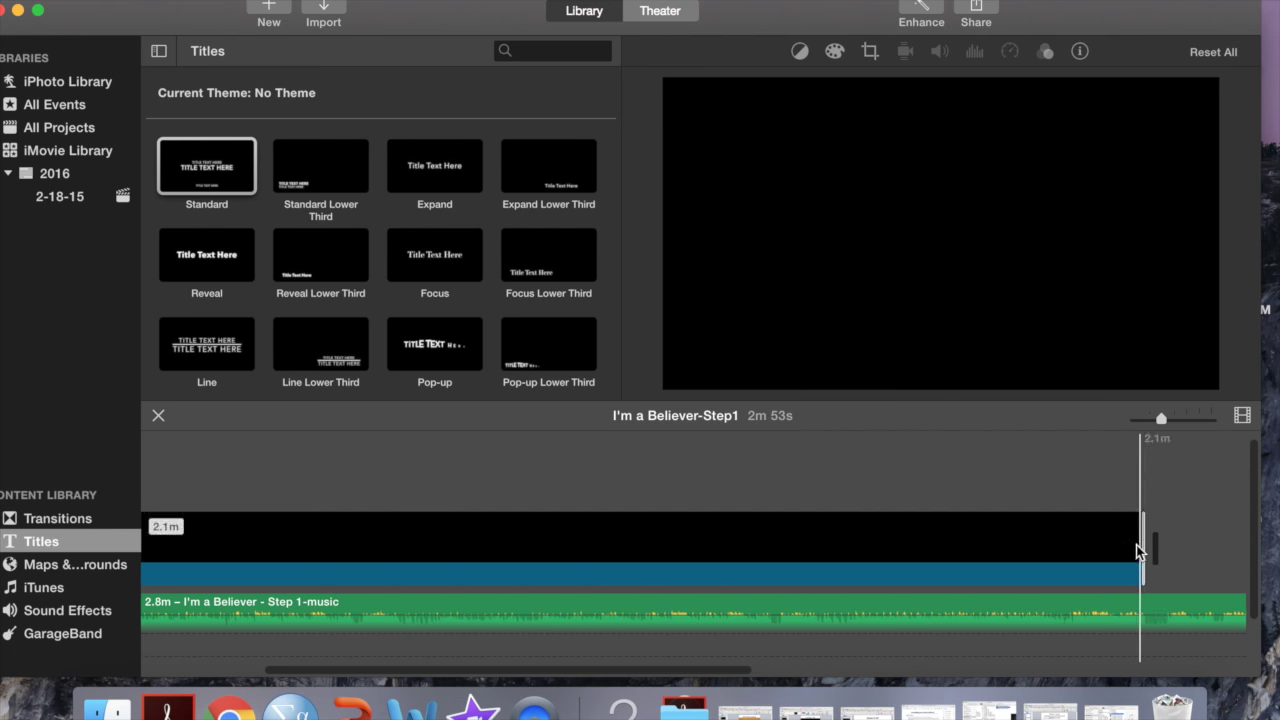
scroll(1136, 544, "right", 10)
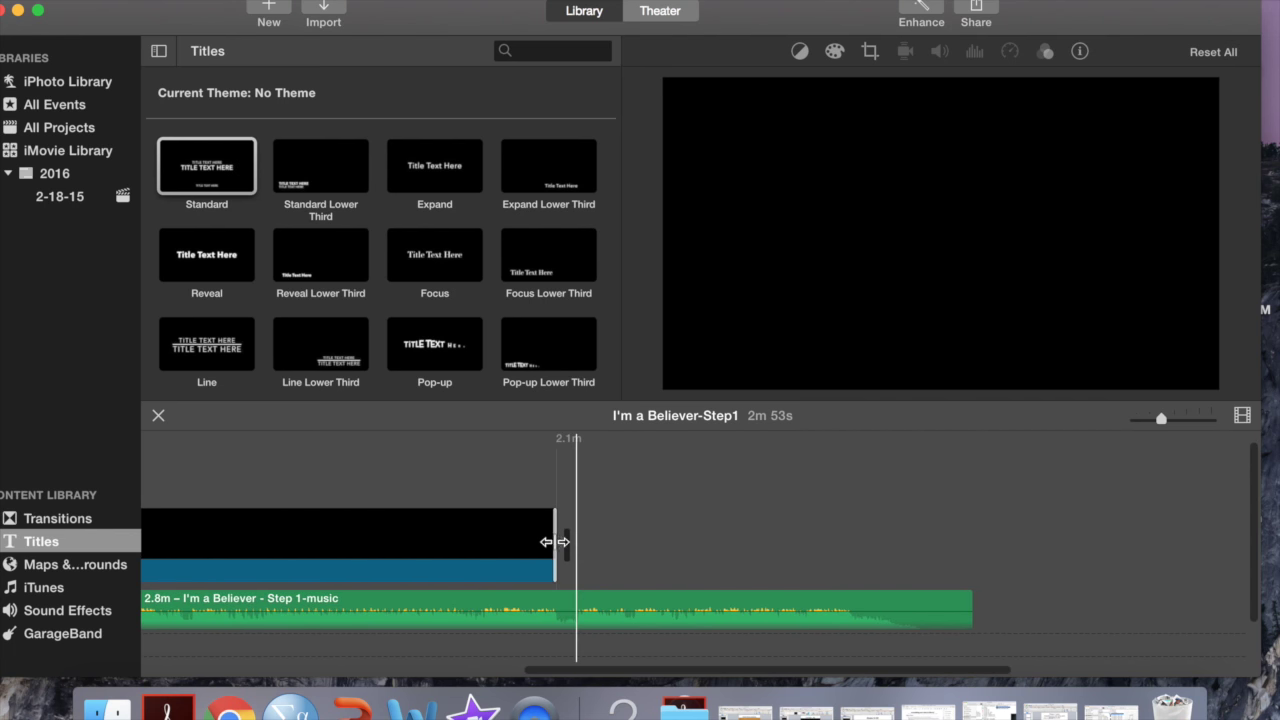
mouse_move(555, 541)
left_mouse_down()
mouse_move(931, 538)
mouse_move(952, 550)
left_mouse_up()
scroll(738, 561, "left", 15)
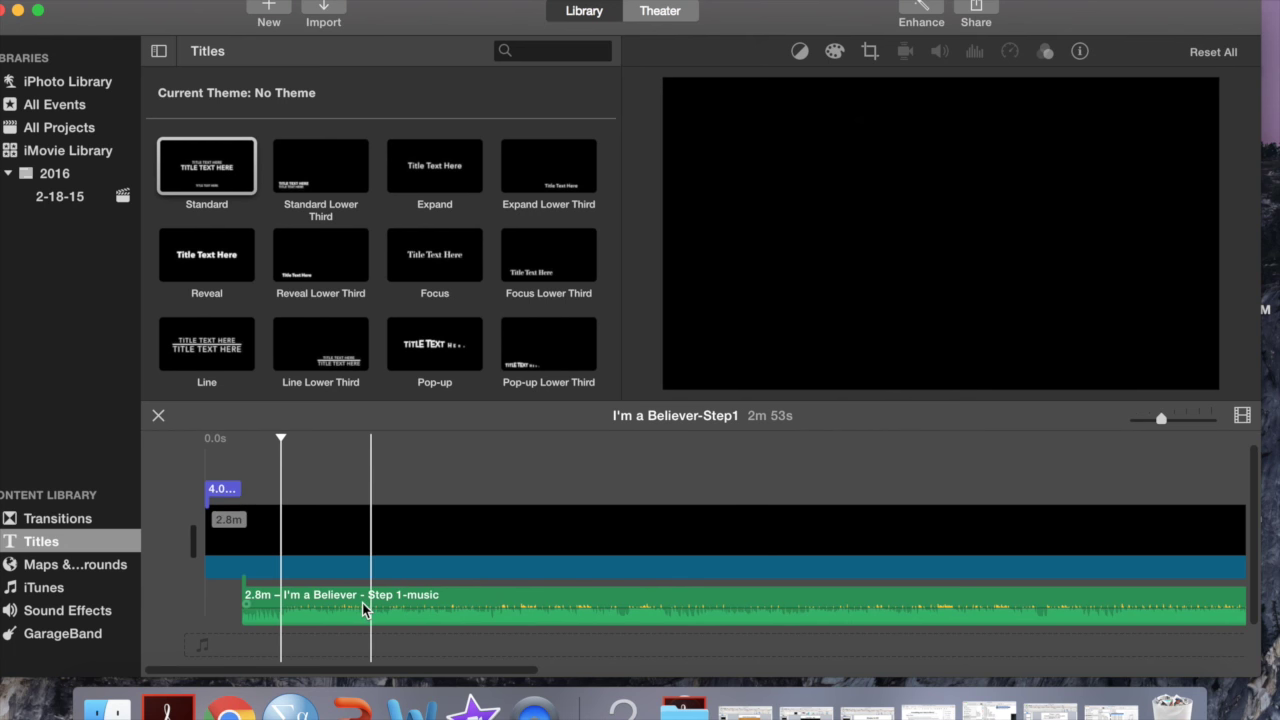
- Drag Lyrics1.png from the I'm a Believer folder onto the timeline above the video, just after the title
left_click(107, 708)
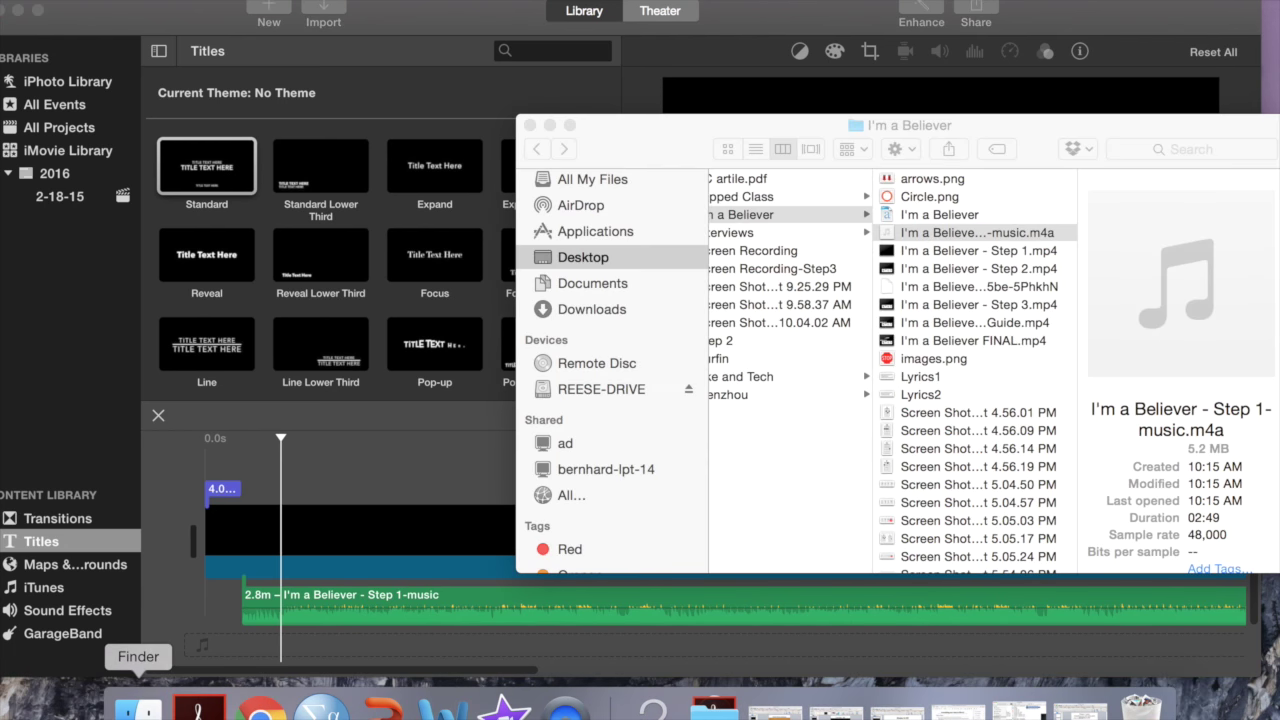
left_click(910, 380)
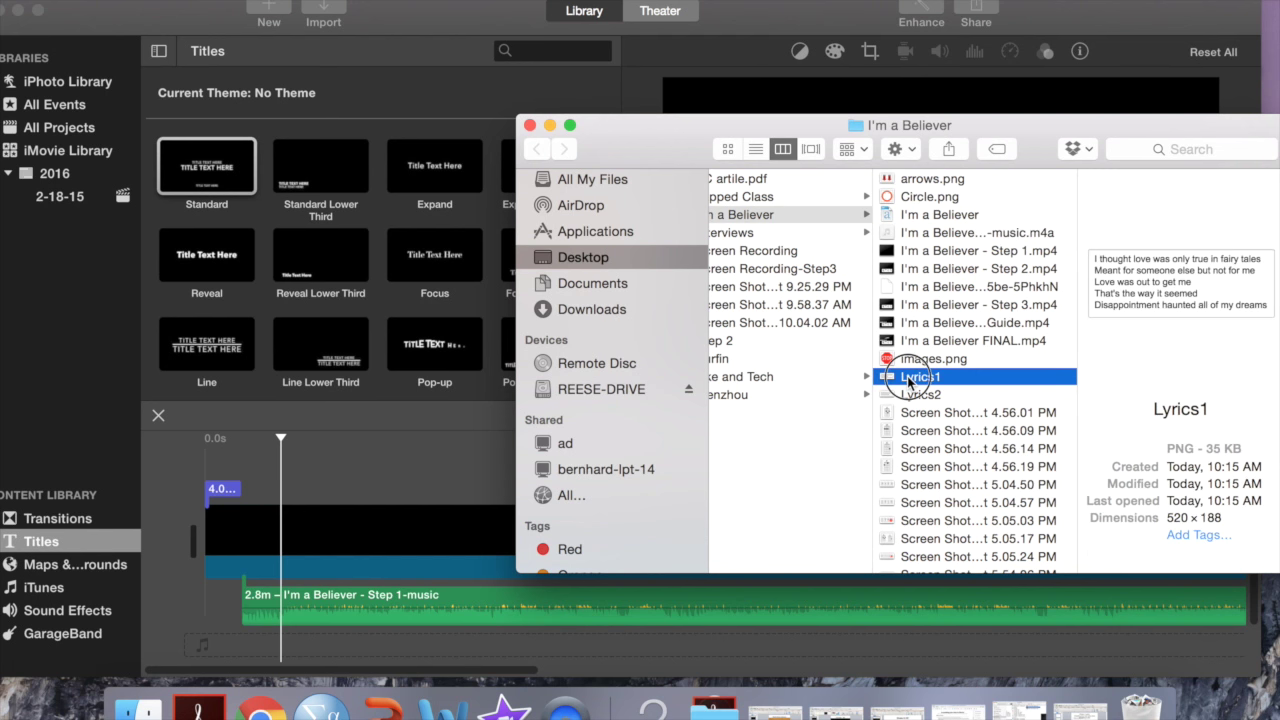
mouse_move(889, 383)
left_mouse_down()
mouse_move(420, 466)
mouse_move(290, 470)
mouse_move(305, 472)
left_mouse_up()
- Make the Lyrics1 image a picture-in-picture overlay with Crop style Fit
left_click(549, 127)
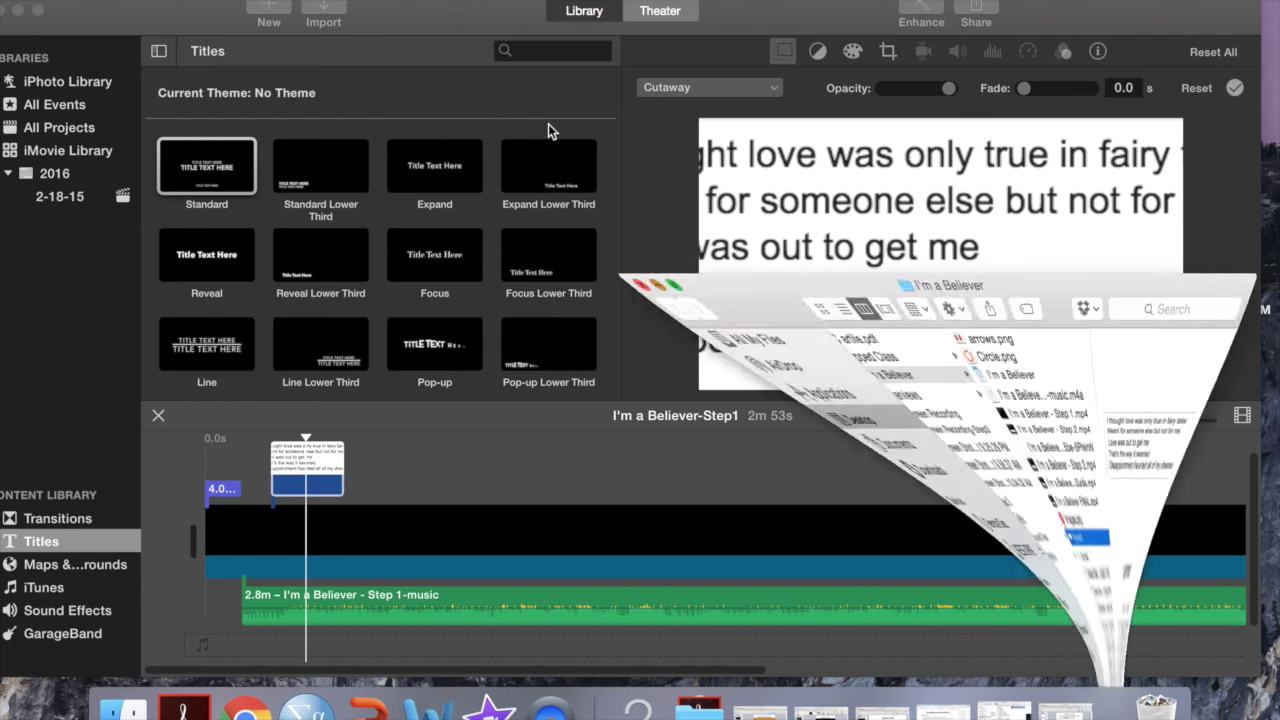
left_click(703, 86)
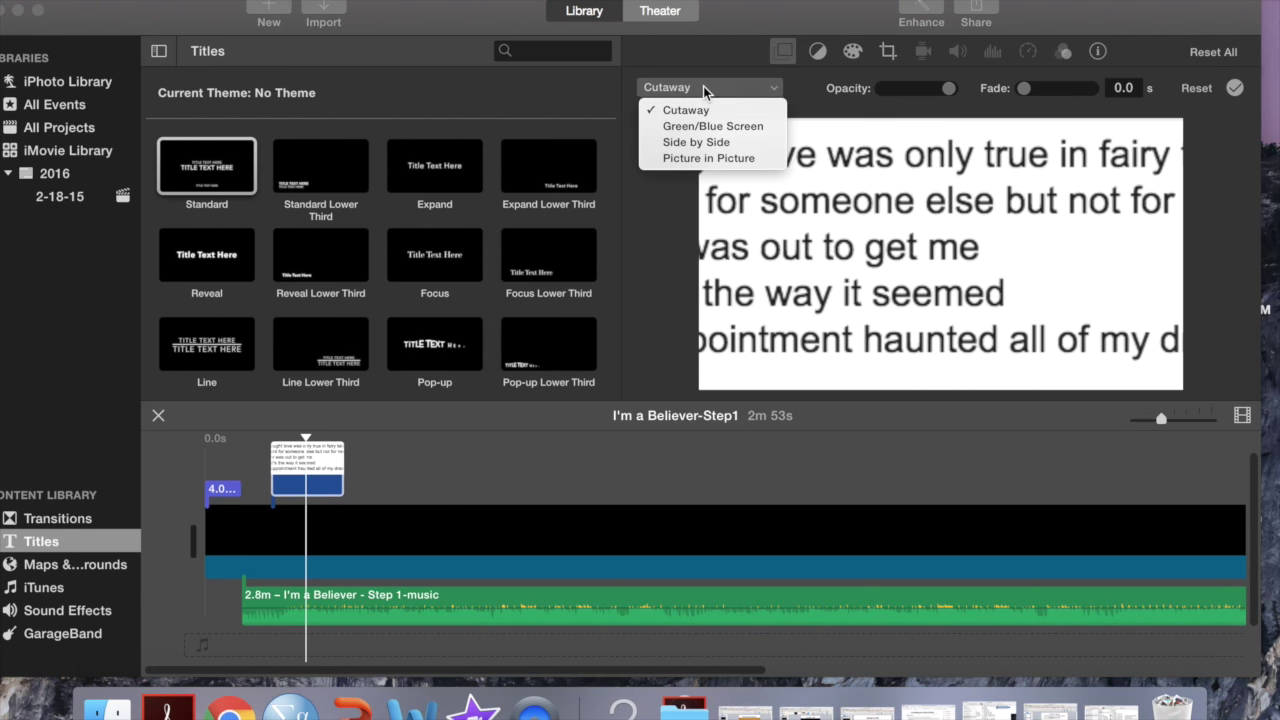
left_click(701, 159)
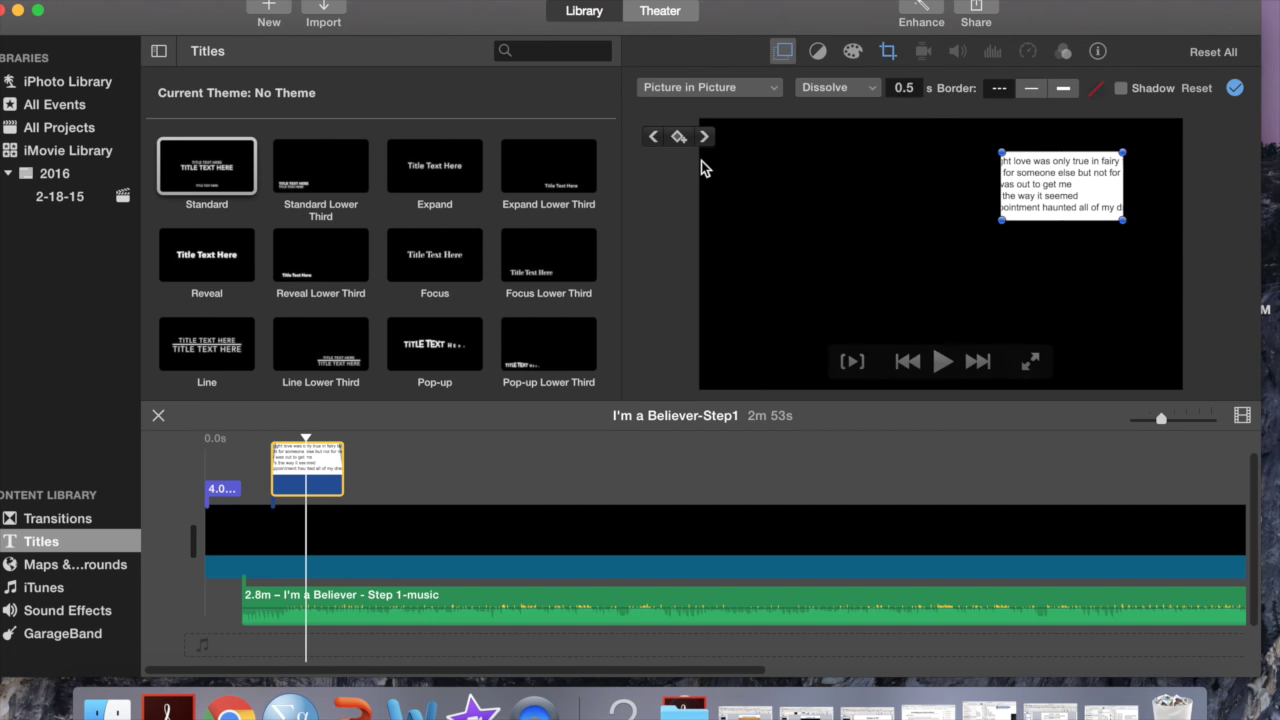
left_click(889, 52)
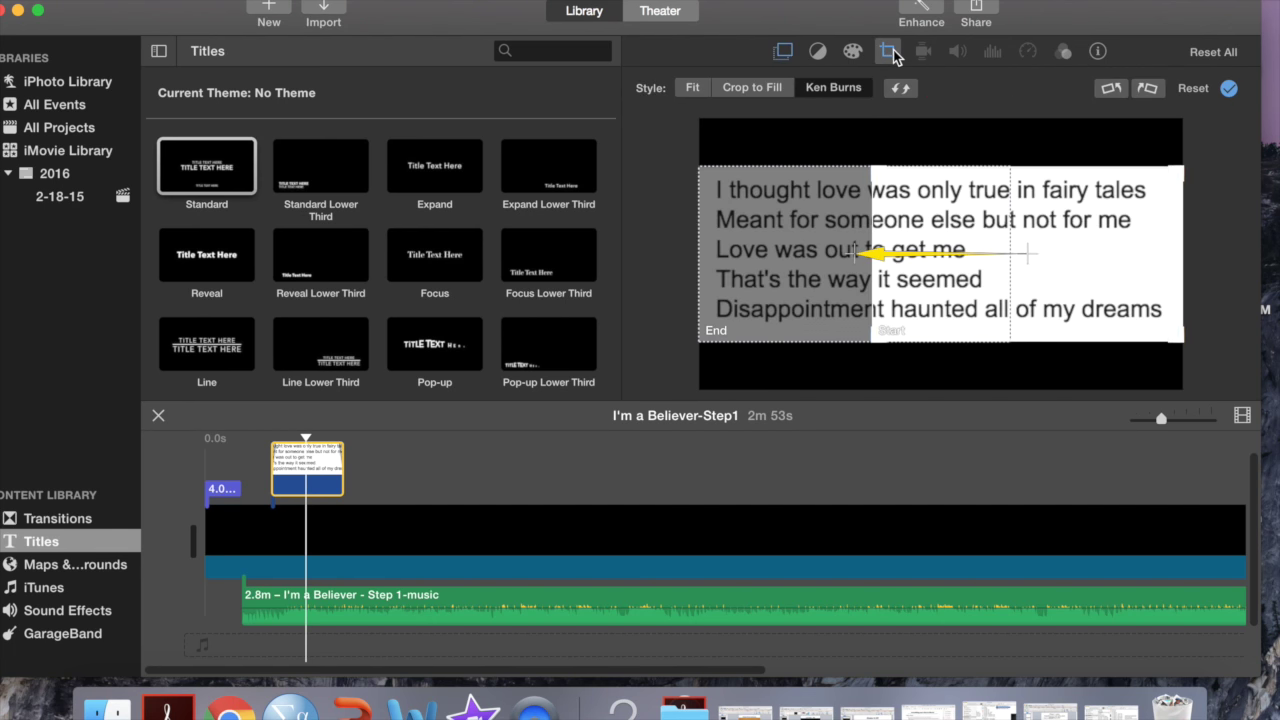
left_click(692, 90)
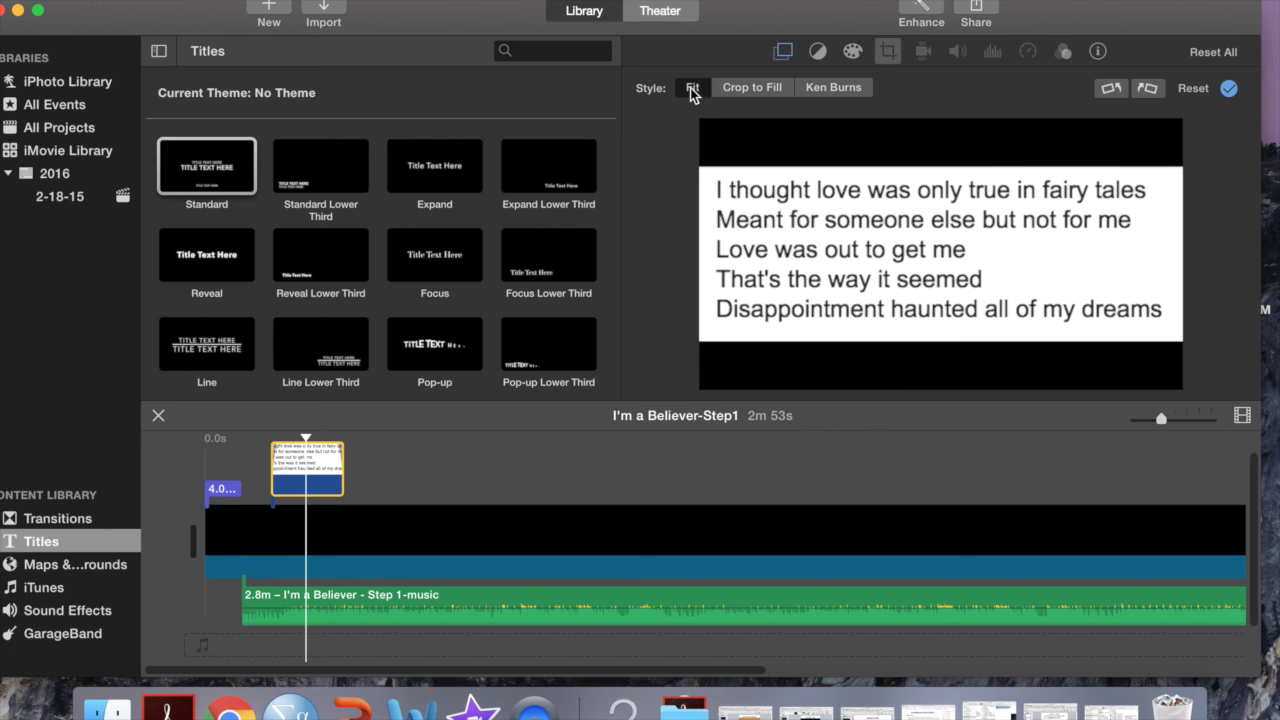
- Enlarge the lyrics inset and move it to the top centre of the frame
left_click(785, 55)
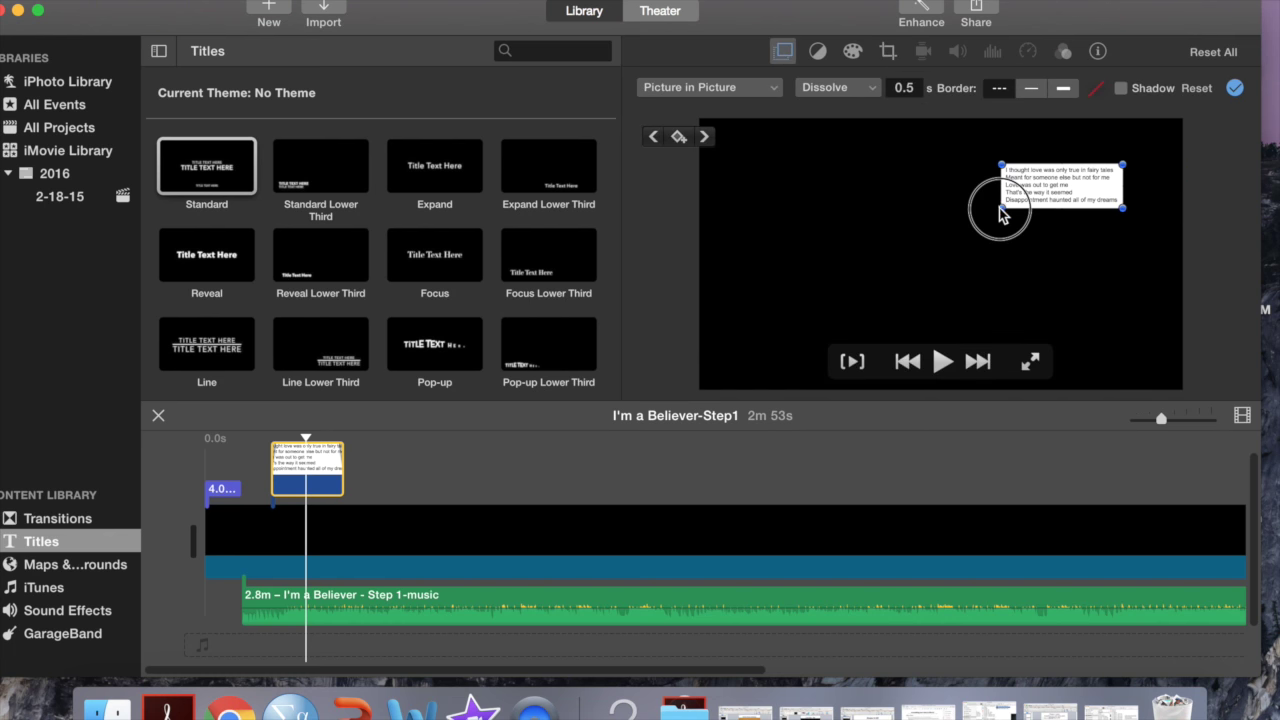
left_click_drag(1001, 213, 920, 249)
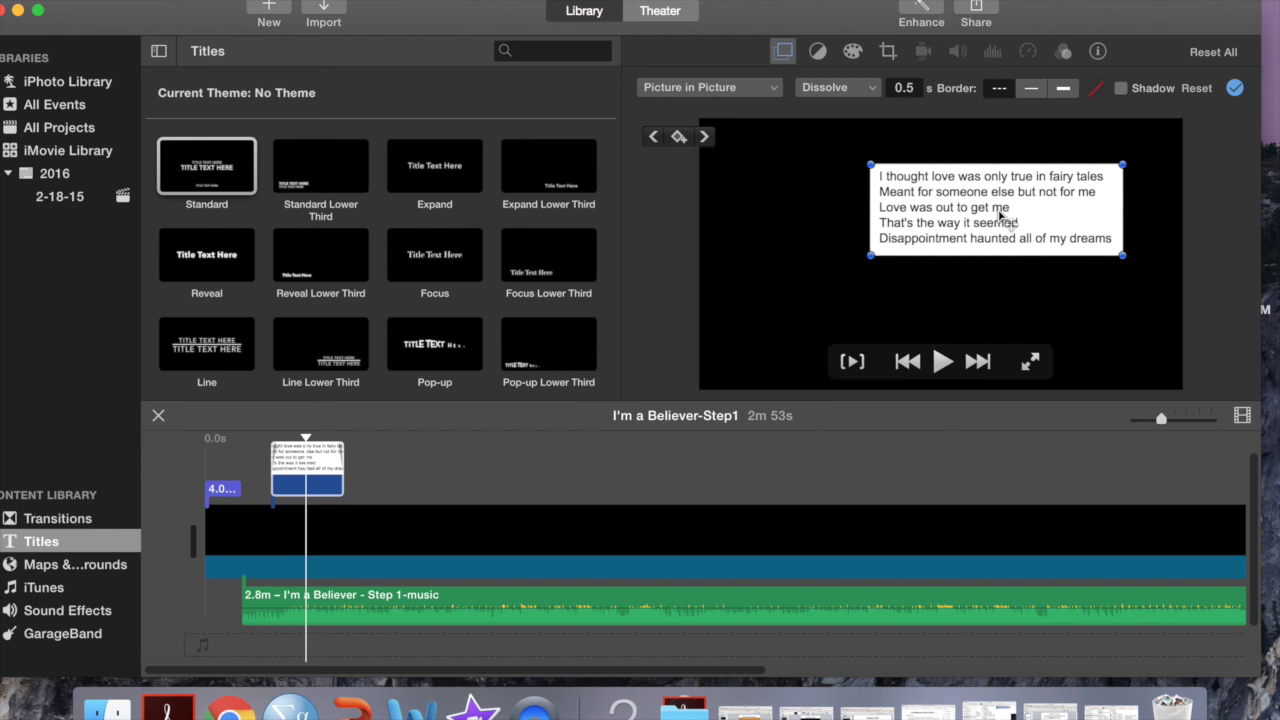
left_click_drag(993, 208, 947, 171)
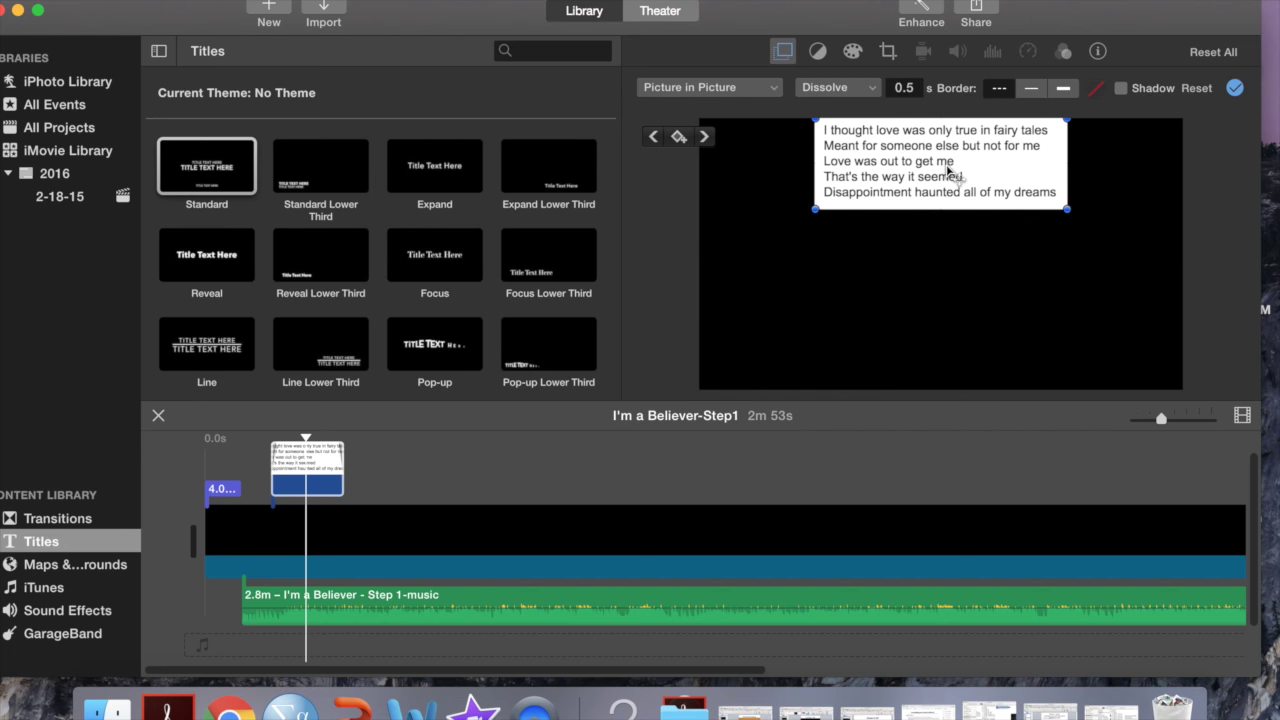
- Zoom the timeline in and extend the Lyrics1 overlay clip to about 26.6 seconds
left_click(245, 493)
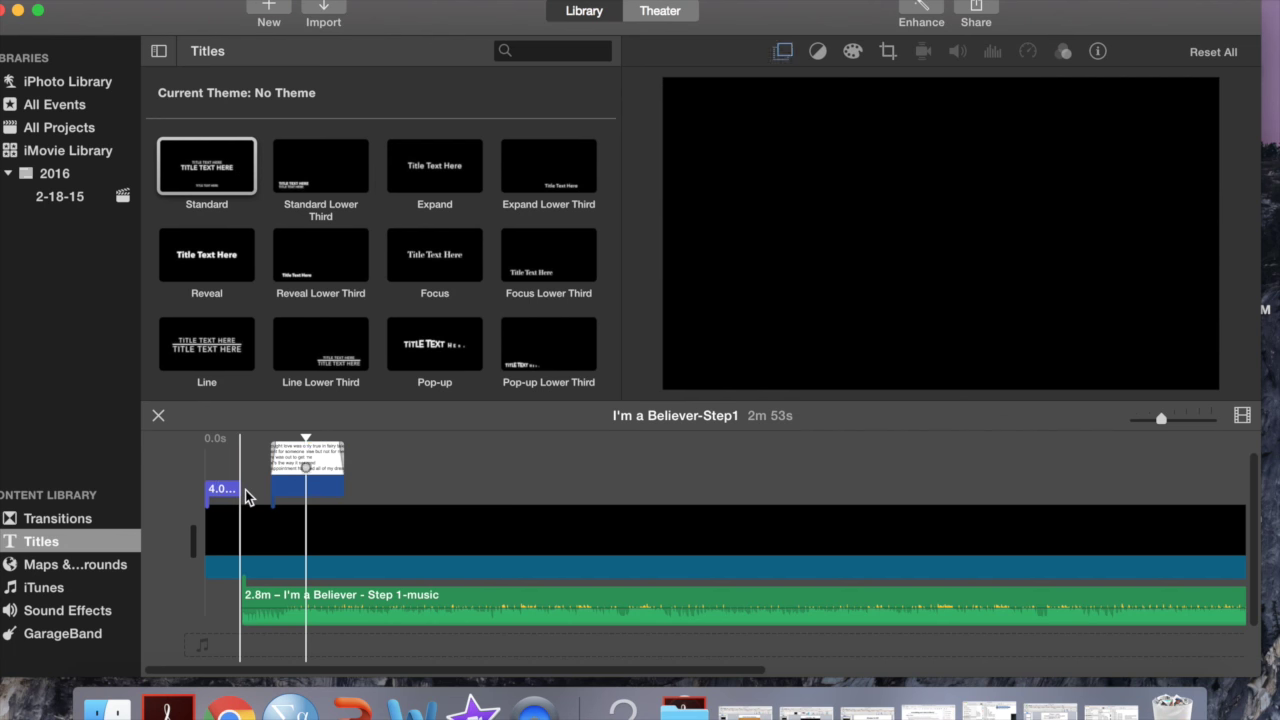
left_click(247, 496)
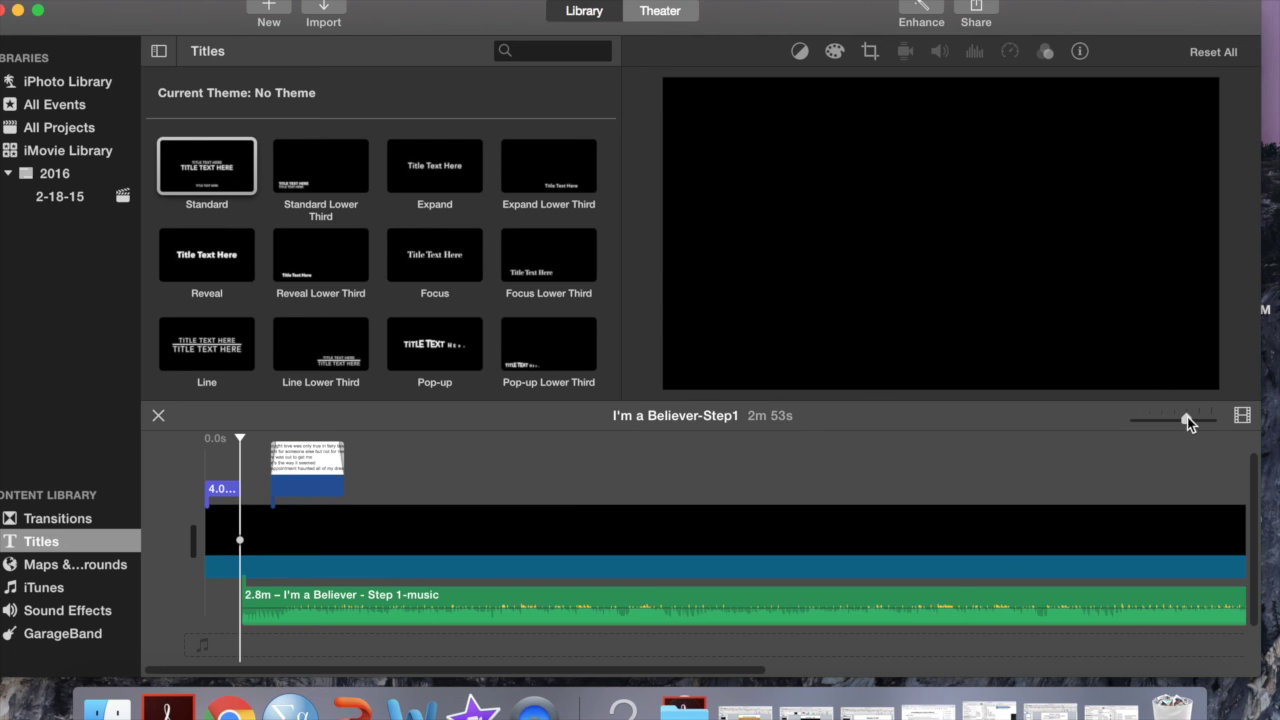
left_click(250, 567)
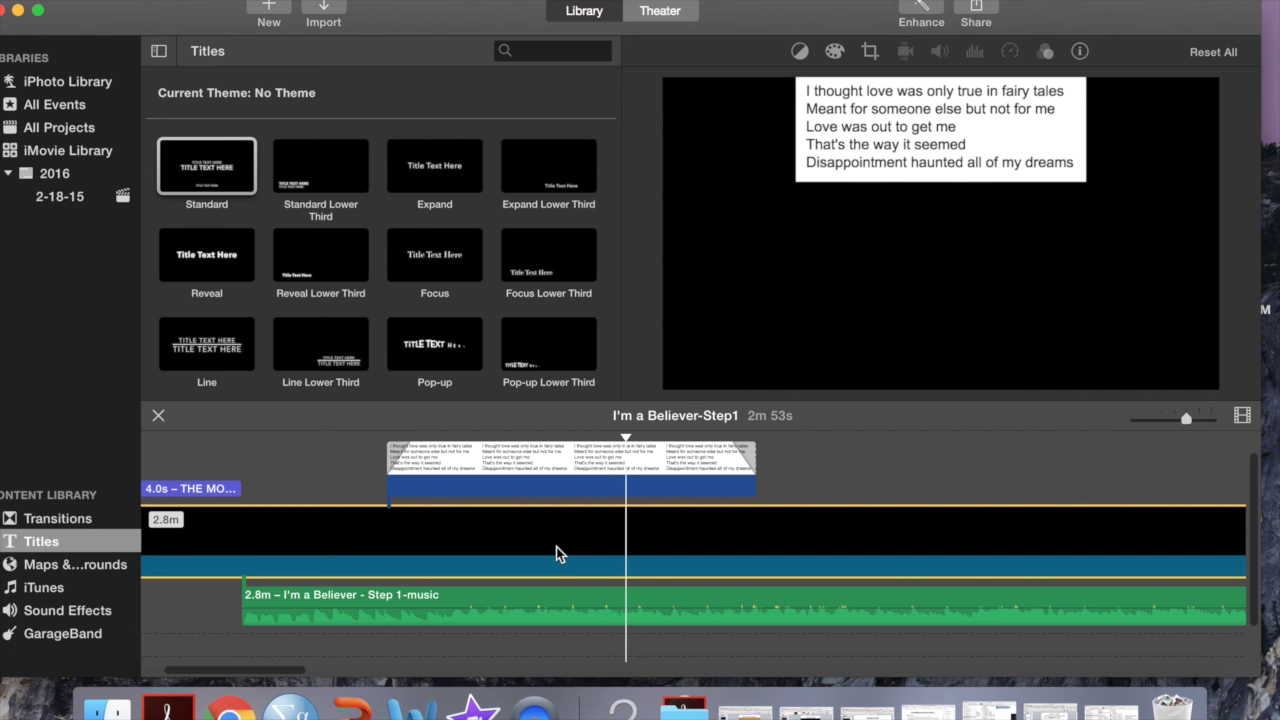
scroll(556, 547, "right", 3)
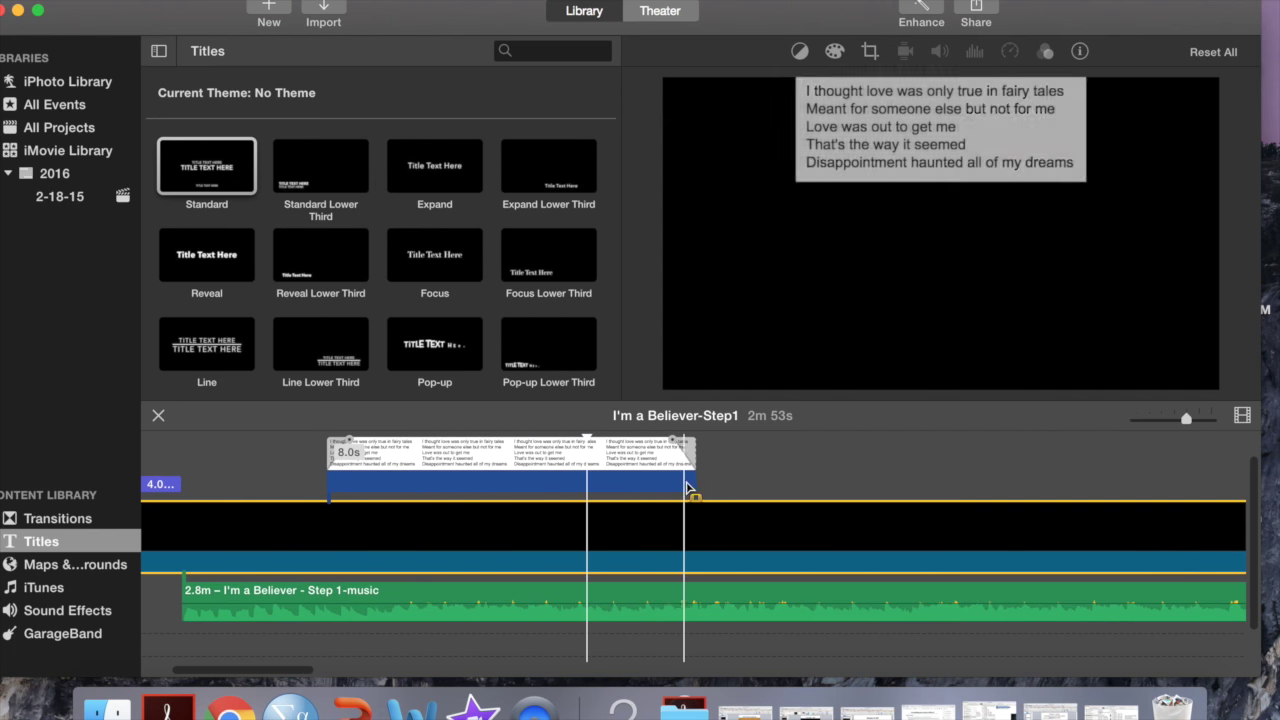
mouse_move(686, 489)
left_mouse_down()
mouse_move(689, 477)
mouse_move(1149, 491)
mouse_move(1245, 515)
mouse_move(1225, 495)
mouse_move(975, 468)
mouse_move(856, 481)
left_mouse_up()
left_click(534, 468)
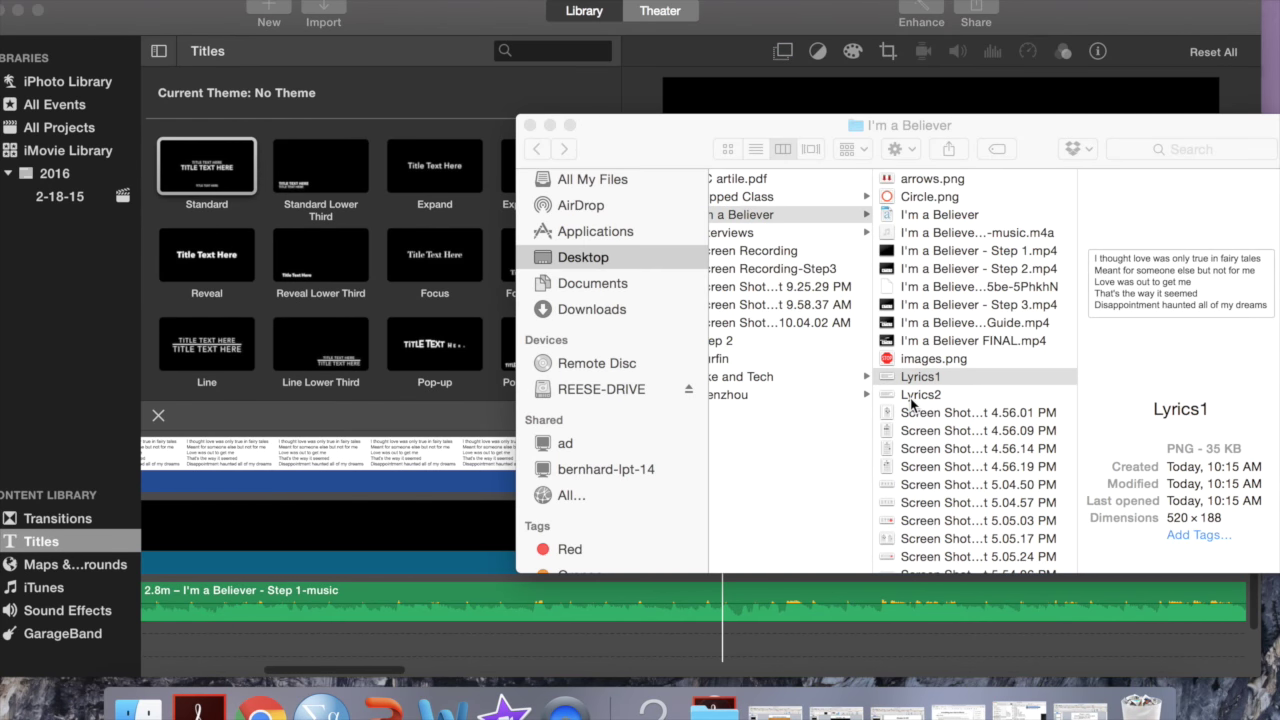
- Drag the Lyrics2 image from Finder onto the timeline right after the Lyrics1 clip
mouse_move(801, 126)
left_mouse_down()
mouse_move(340, 70)
mouse_move(149, 93)
left_mouse_up()
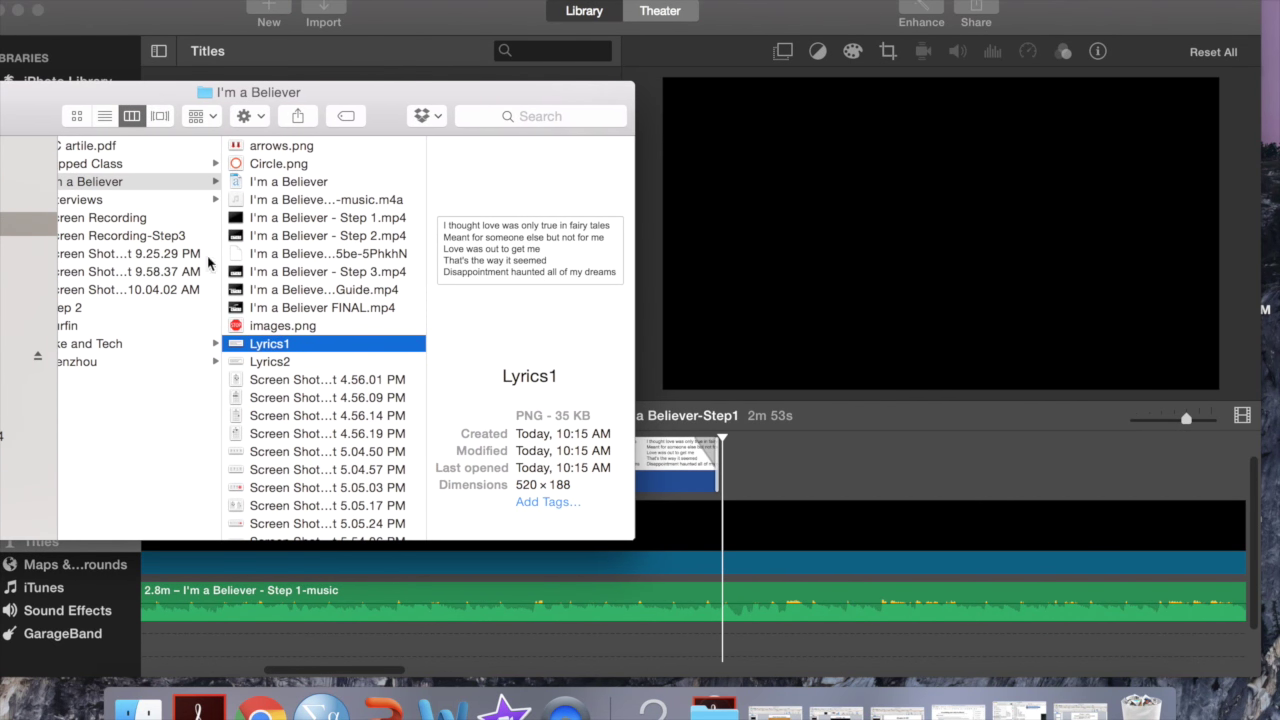
left_click(247, 362)
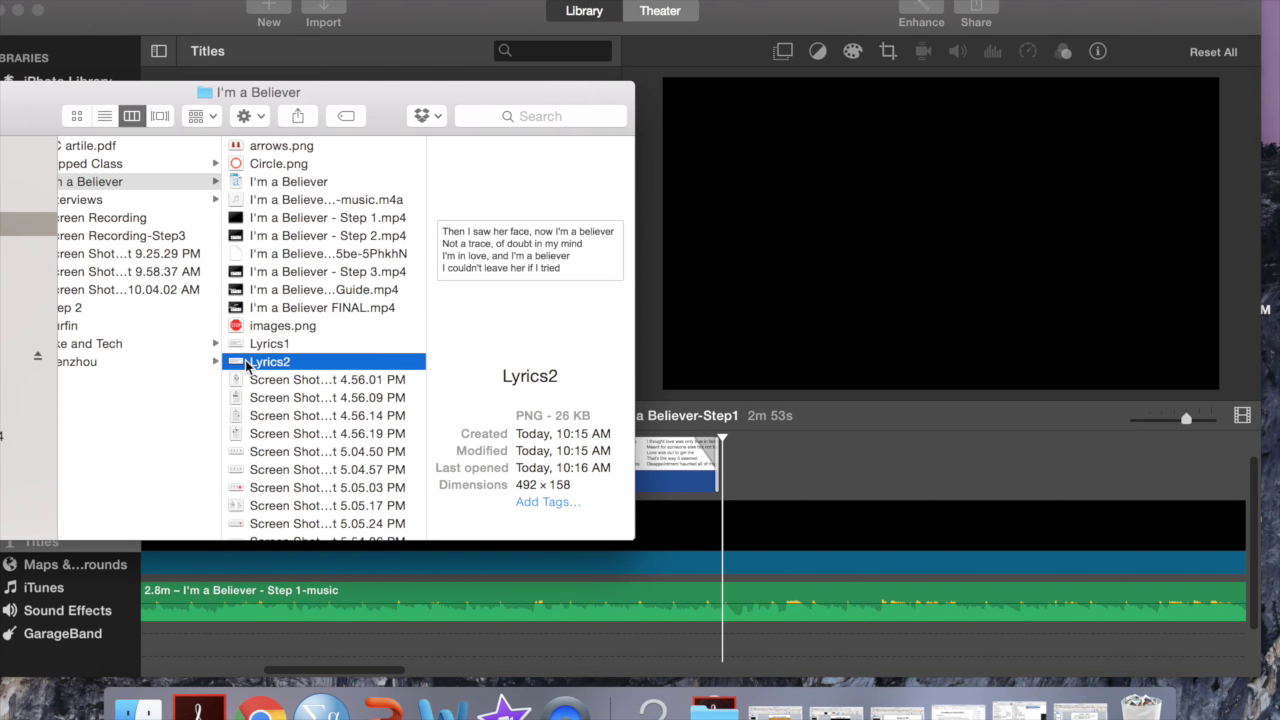
mouse_move(257, 361)
left_mouse_down()
mouse_move(472, 360)
mouse_move(733, 425)
mouse_move(725, 468)
left_mouse_up()
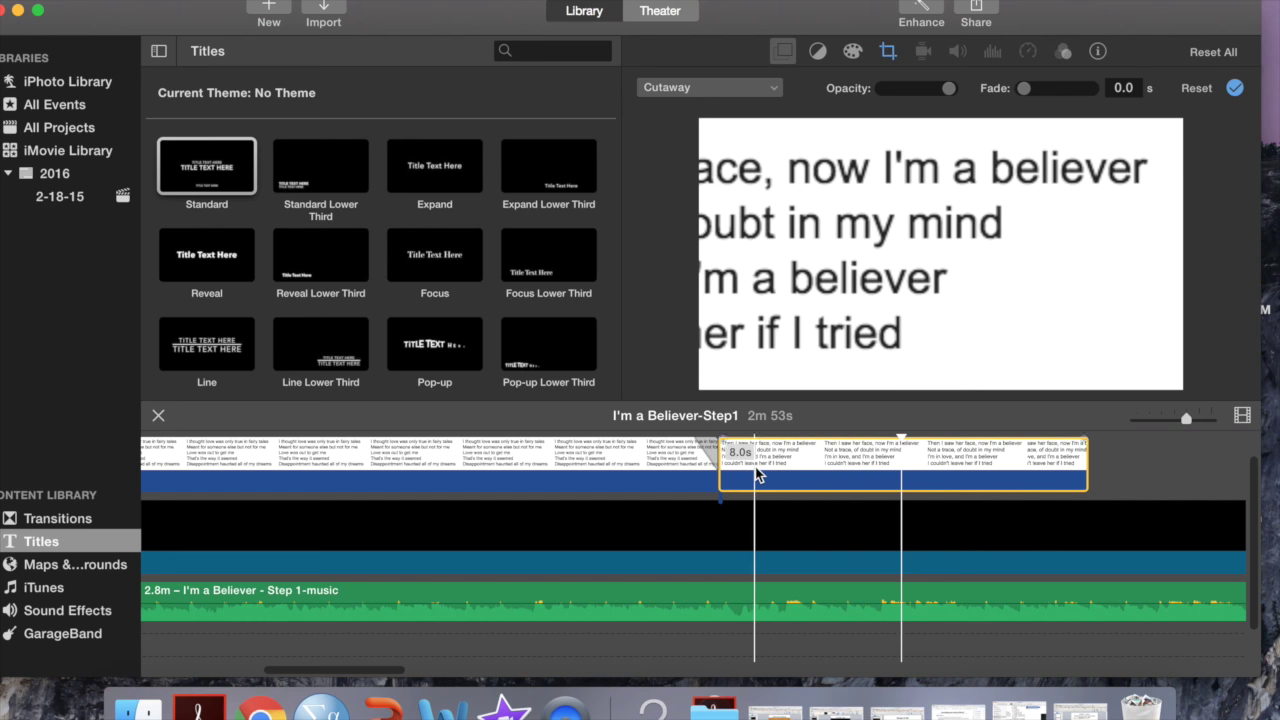
- Make the Lyrics2 clip a picture-in-picture overlay with Crop style Fit
left_click(769, 90)
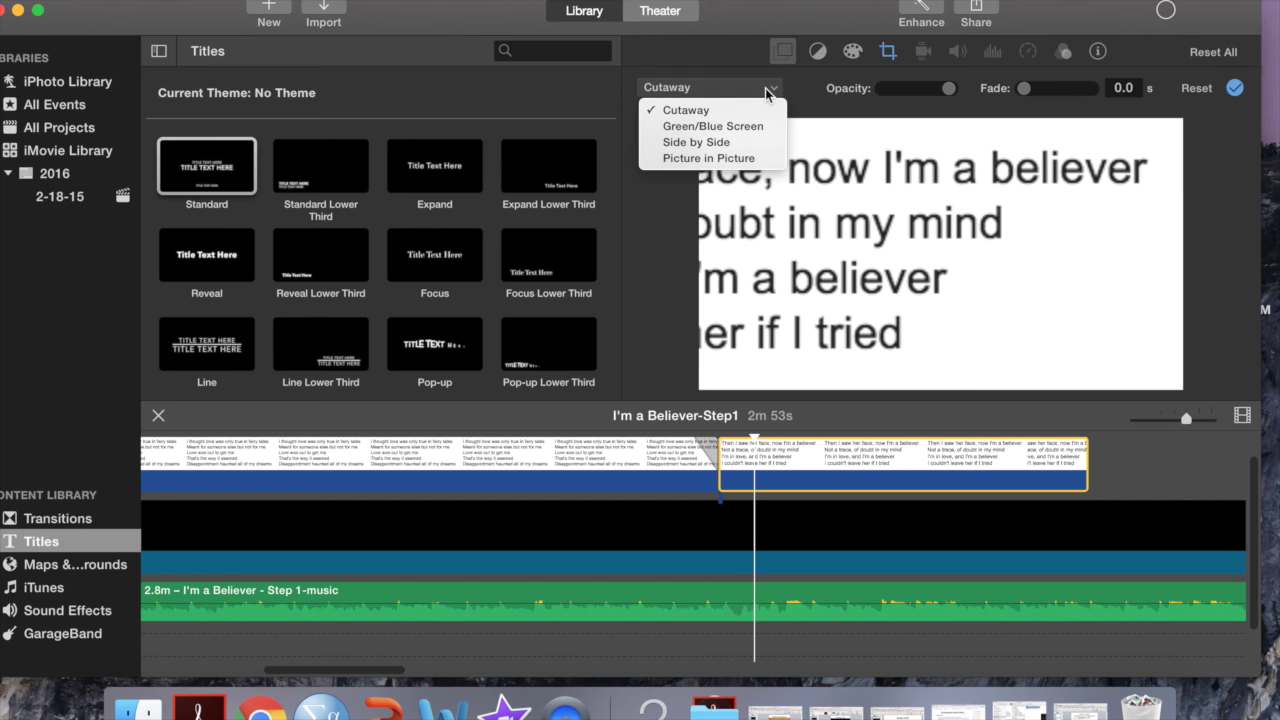
left_click(745, 158)
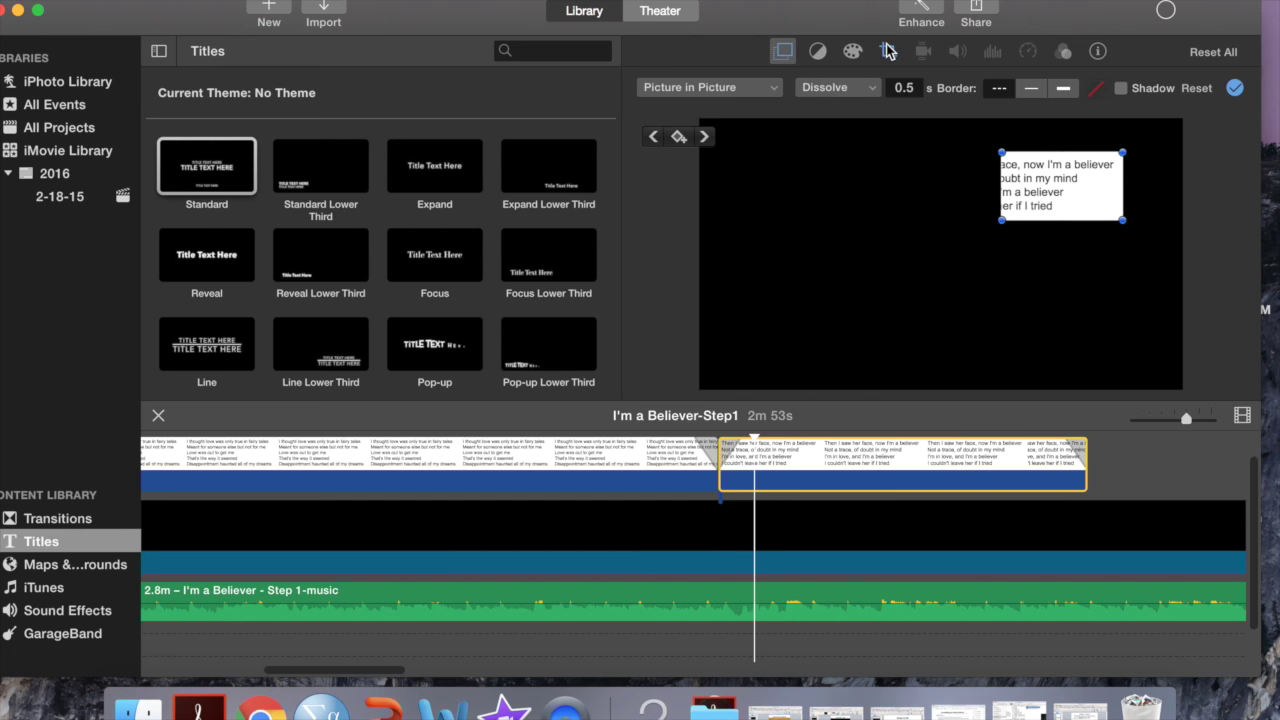
left_click(887, 51)
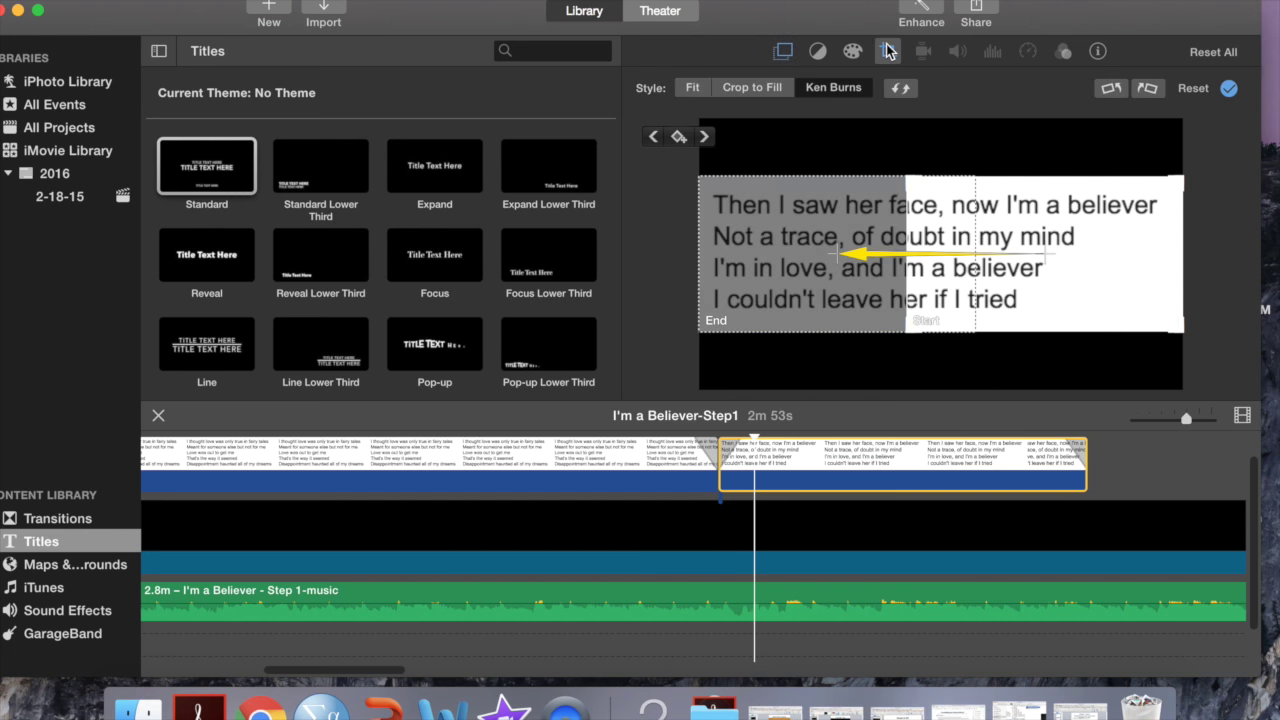
left_click(696, 87)
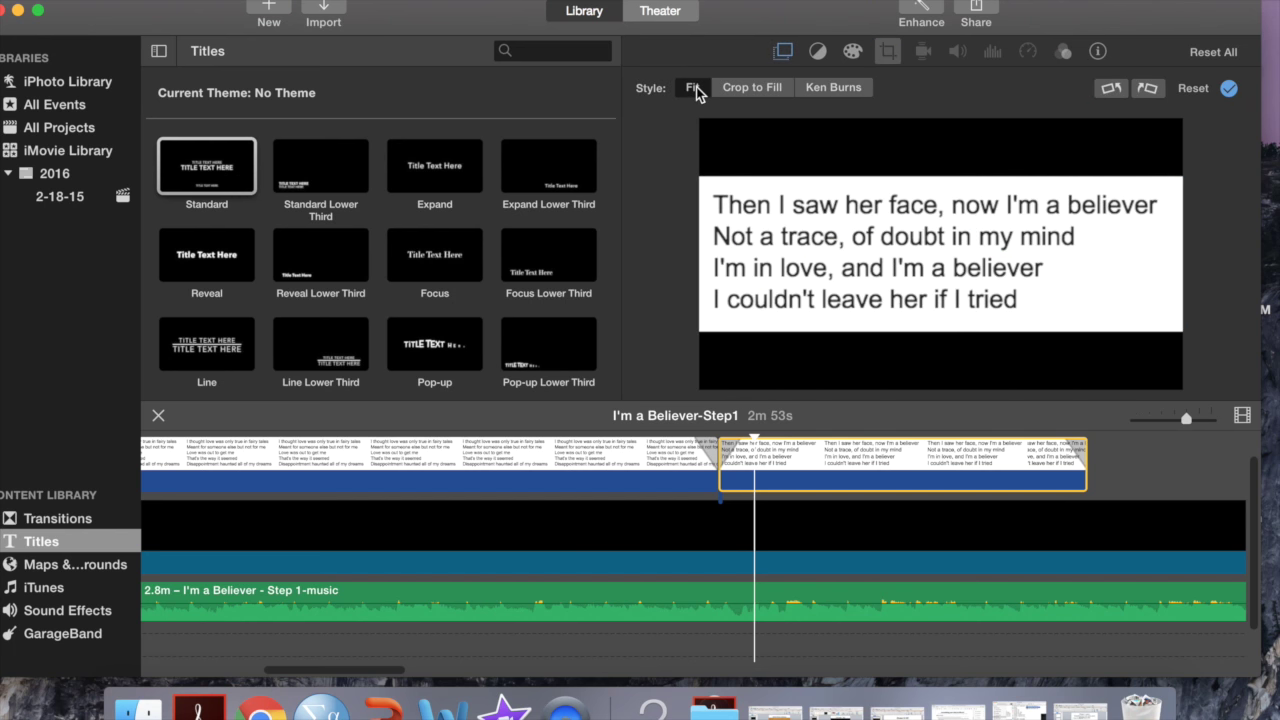
- Enlarge the Lyrics2 inset and place it at the top centre of the frame
left_click(784, 55)
mouse_move(978, 230)
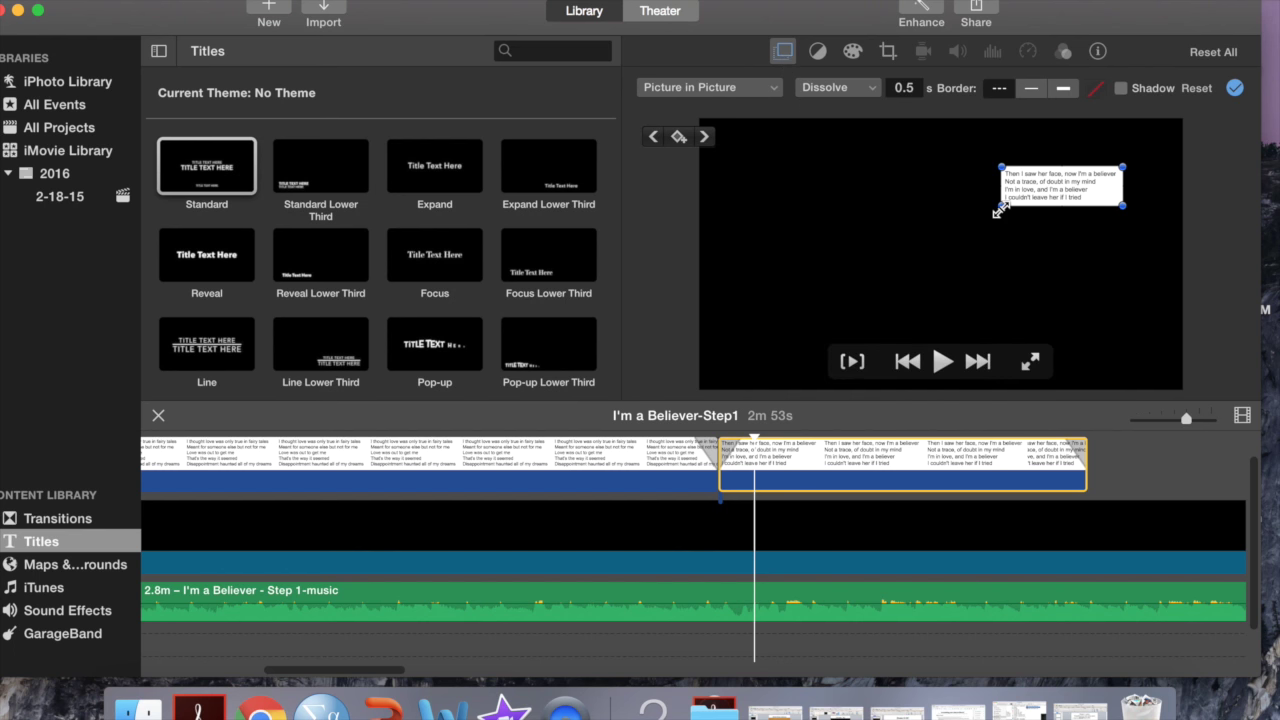
left_click_drag(999, 210, 957, 262)
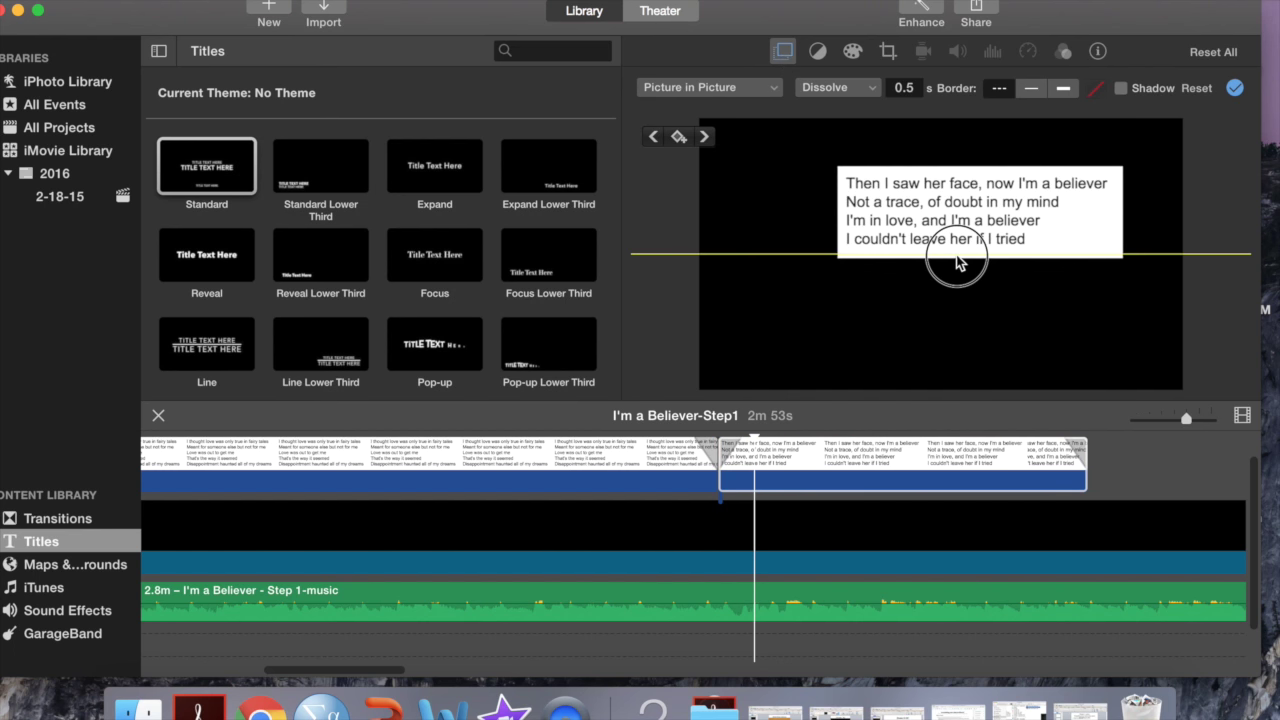
mouse_move(973, 206)
left_mouse_down()
mouse_move(973, 224)
mouse_move(933, 189)
mouse_move(920, 165)
mouse_move(932, 158)
left_mouse_up()
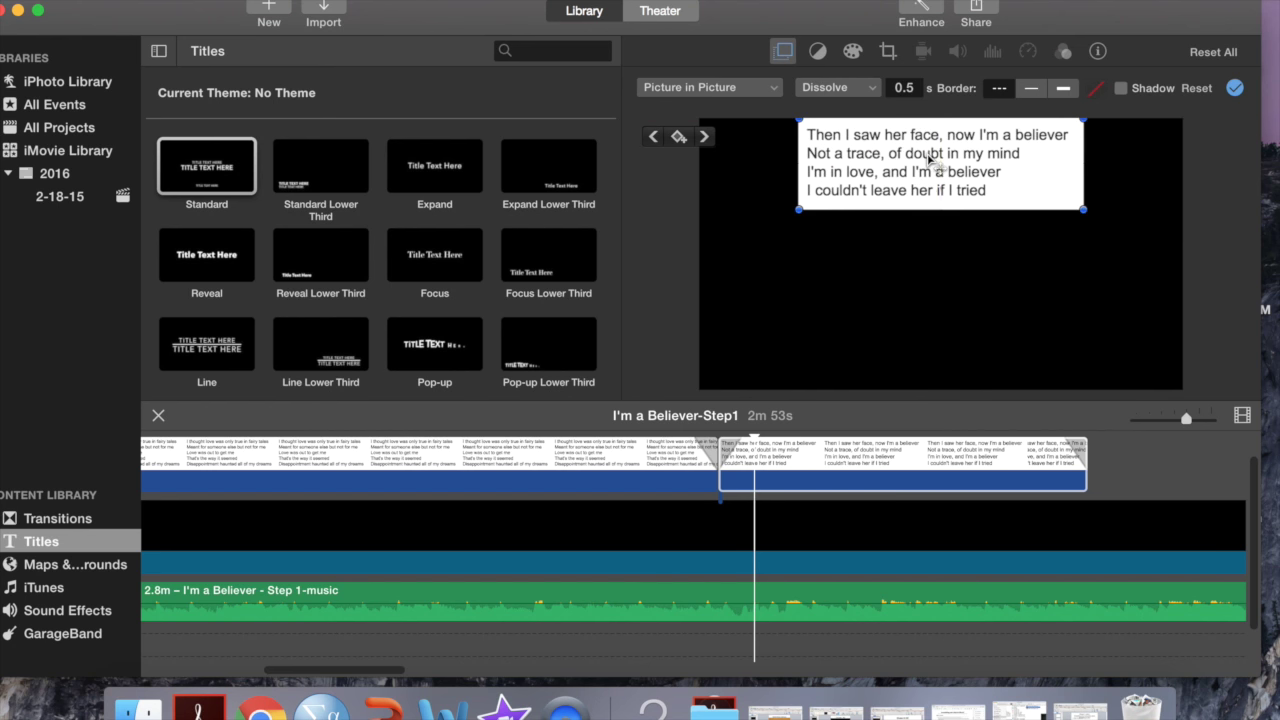
left_click(676, 472)
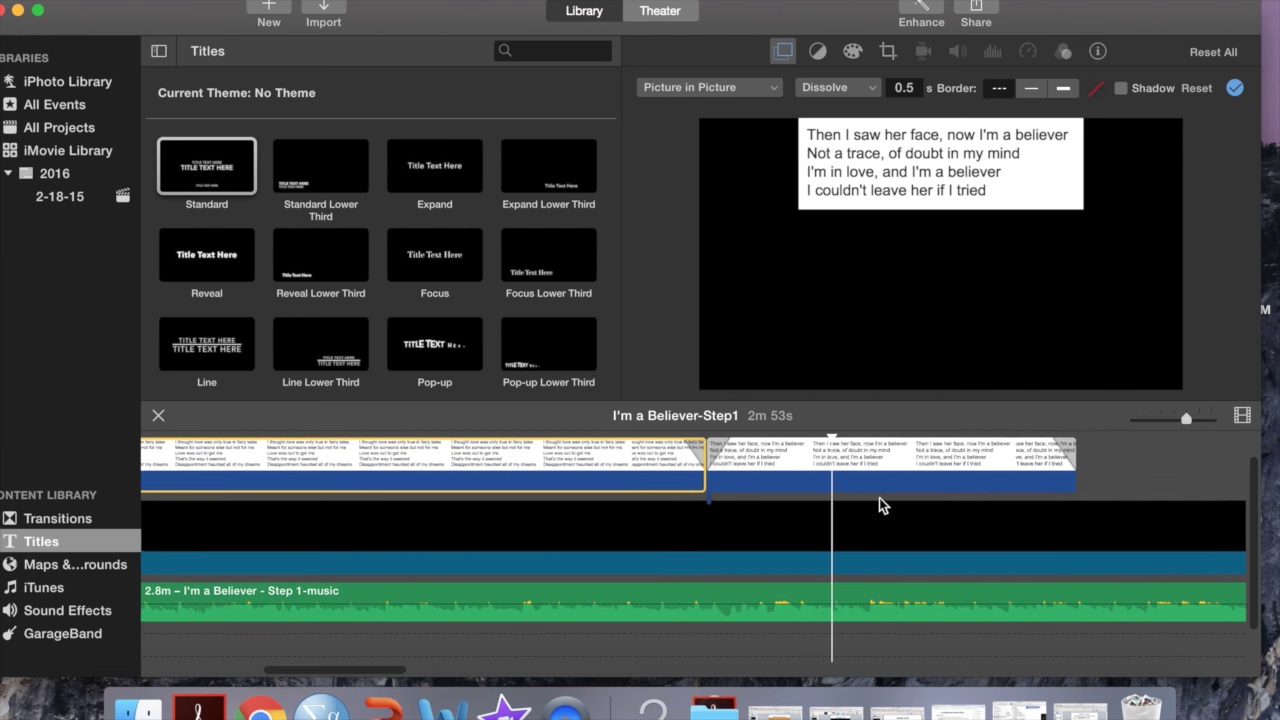
- Open the Share > File export settings for I'm a Believer-Step1 (1280 x 720, Medium quality)
scroll(879, 497, "right", 5)
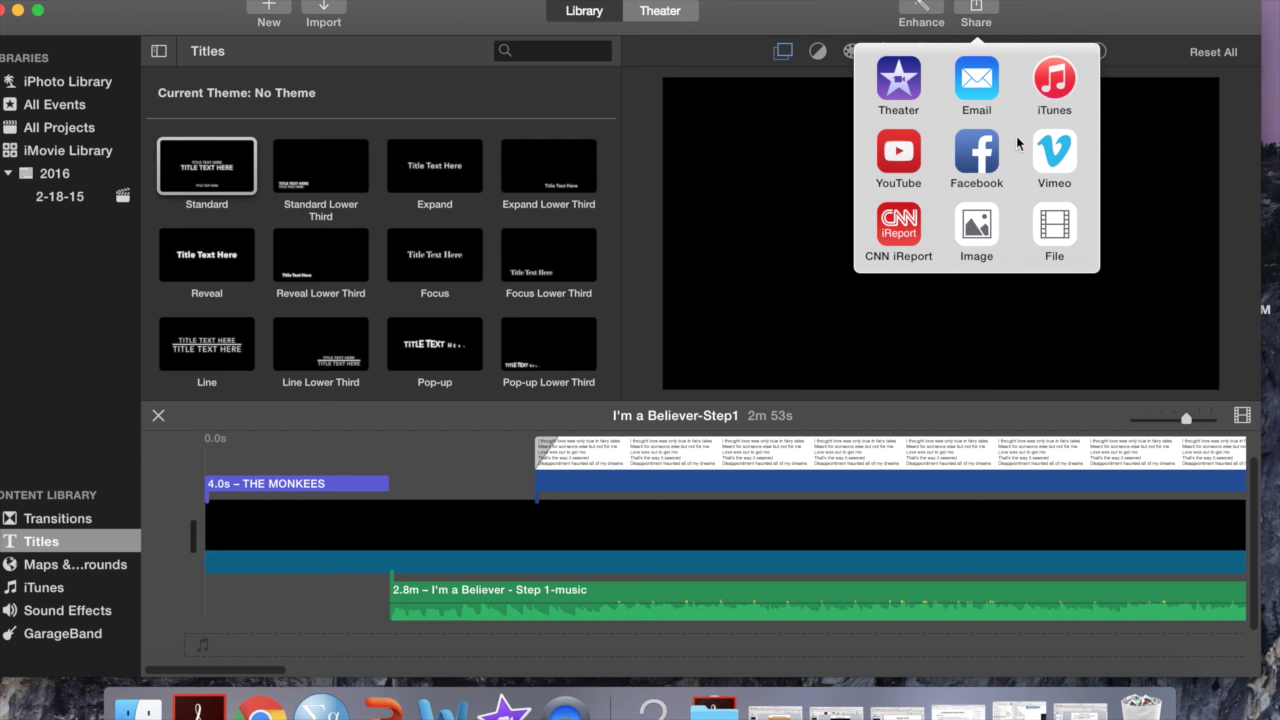
left_click(1053, 231)
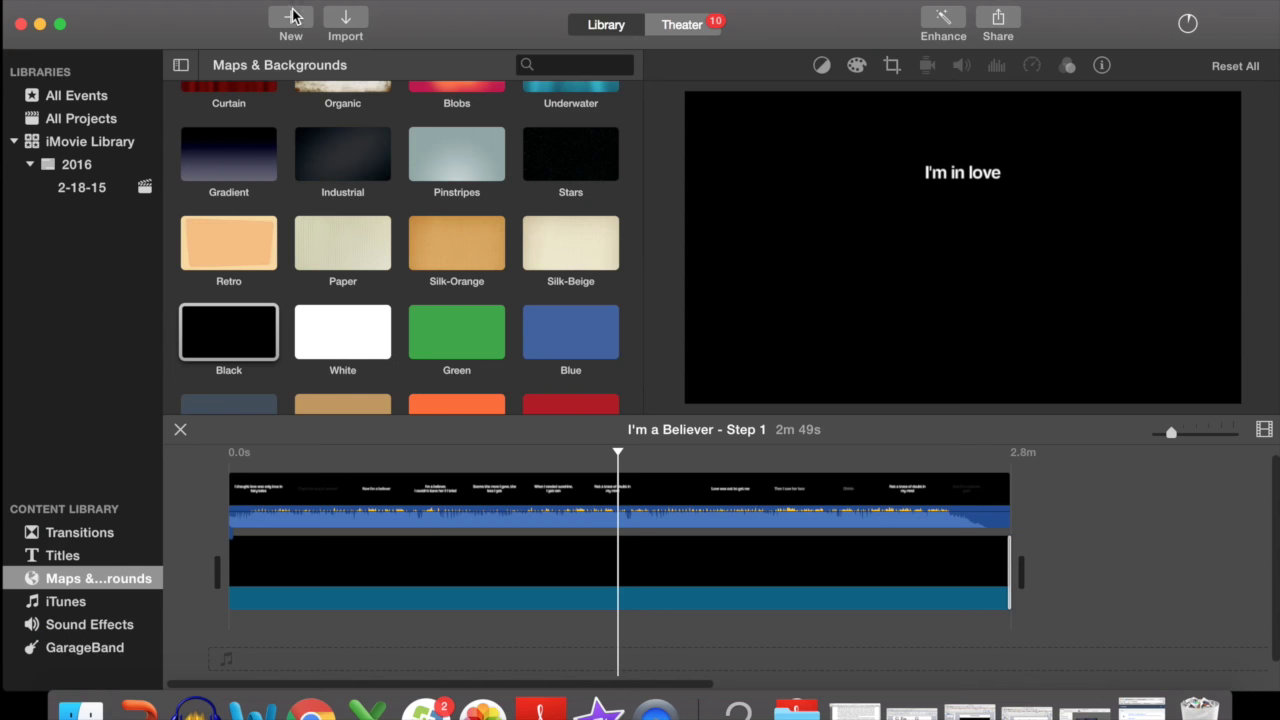
- Create a new No Theme movie project named 'I'm a Believer - Step 2'
left_click(293, 15)
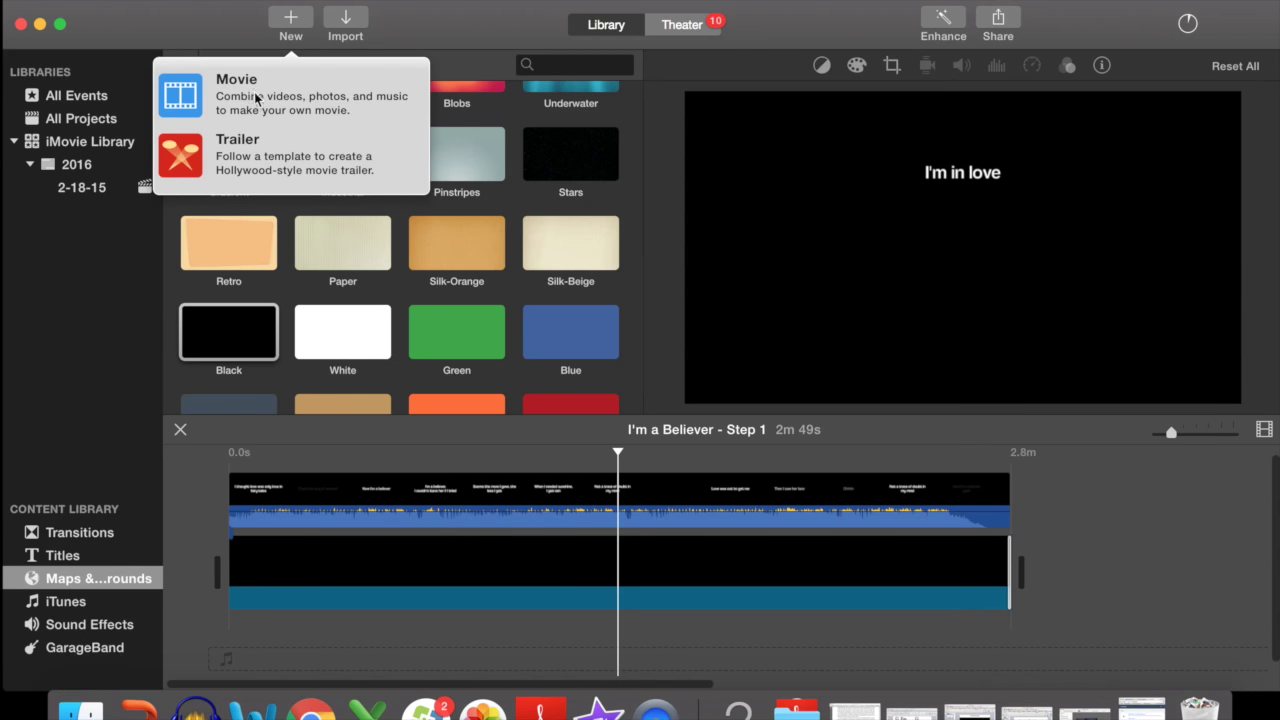
left_click(188, 100)
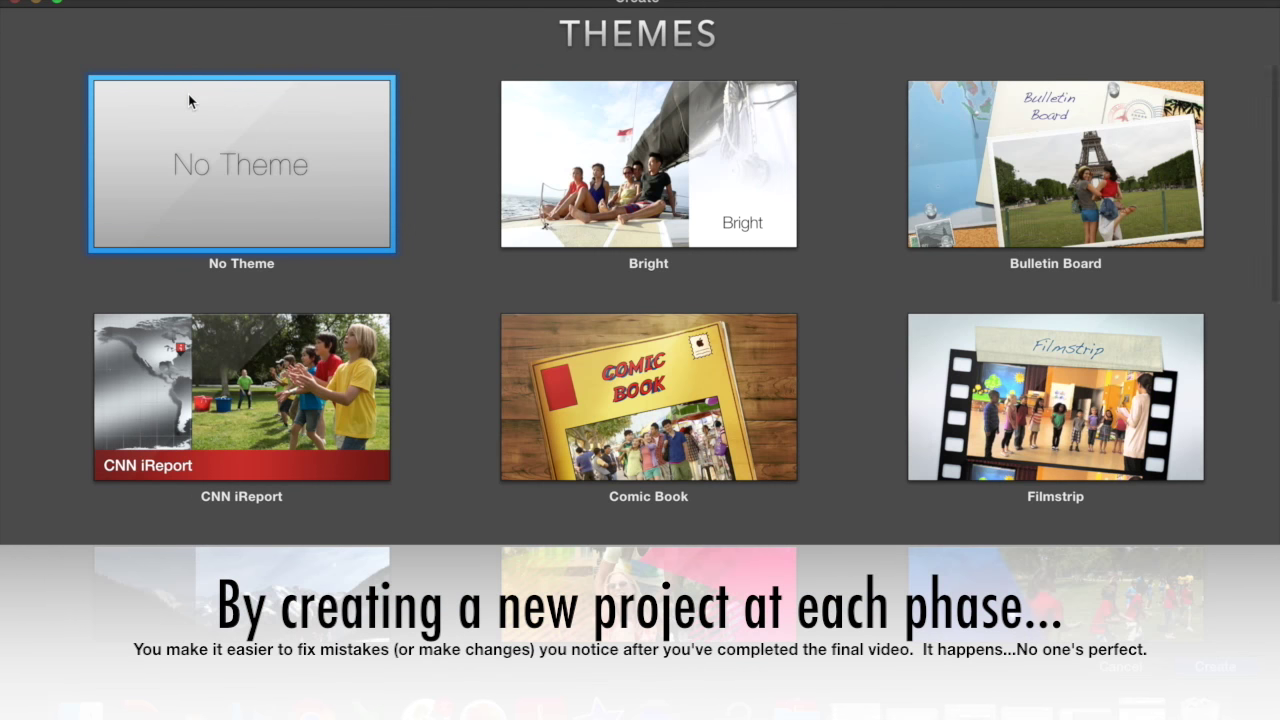
double_click(188, 94)
type("I'm a Believer")
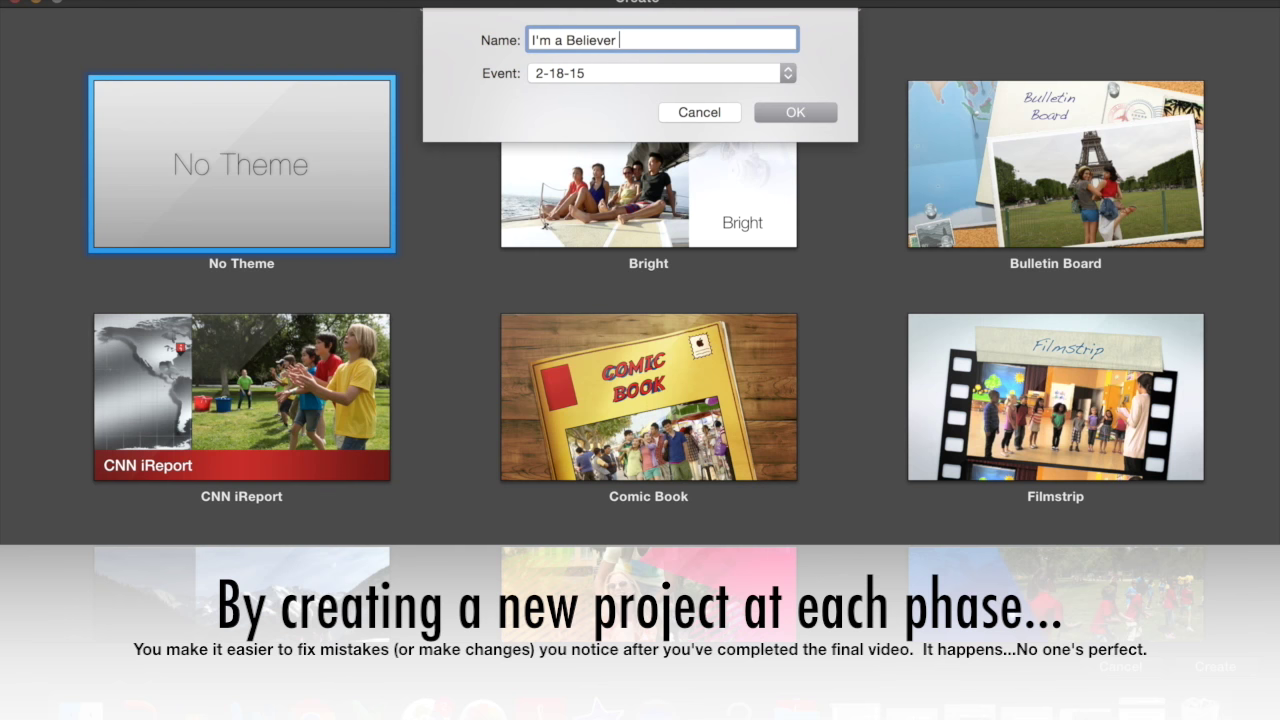
type("- Step 2")
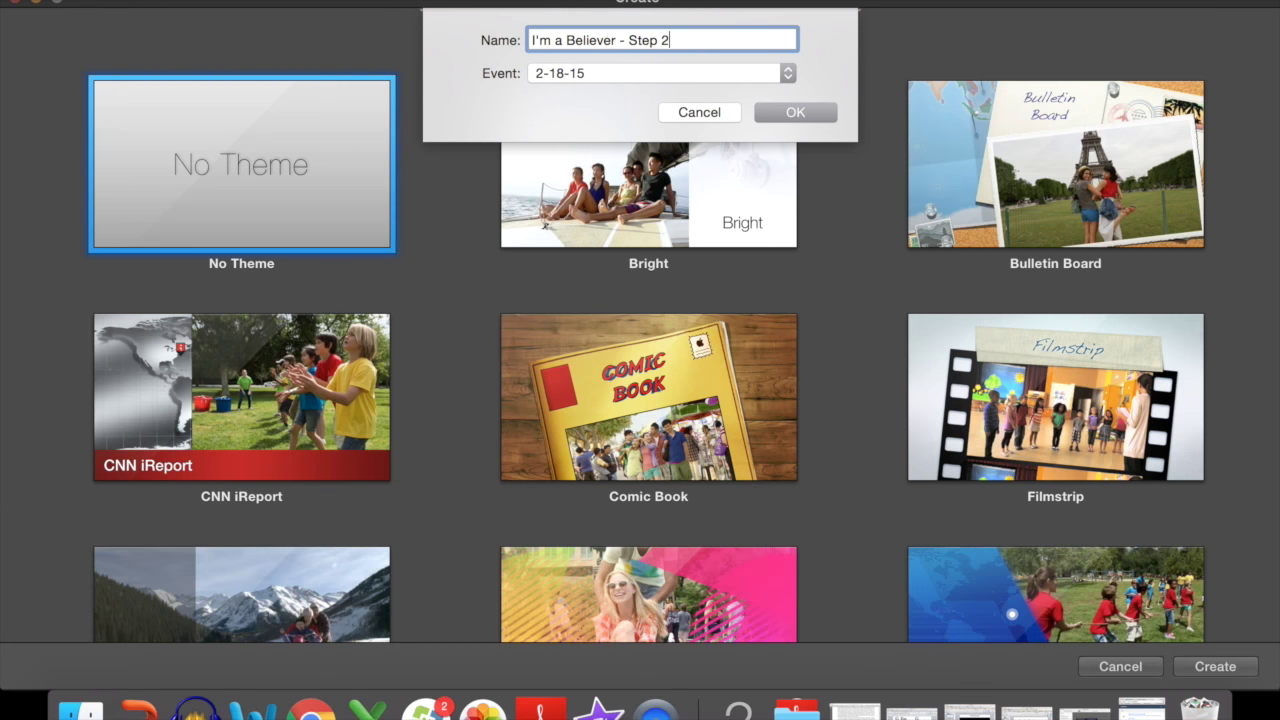
key("Return")
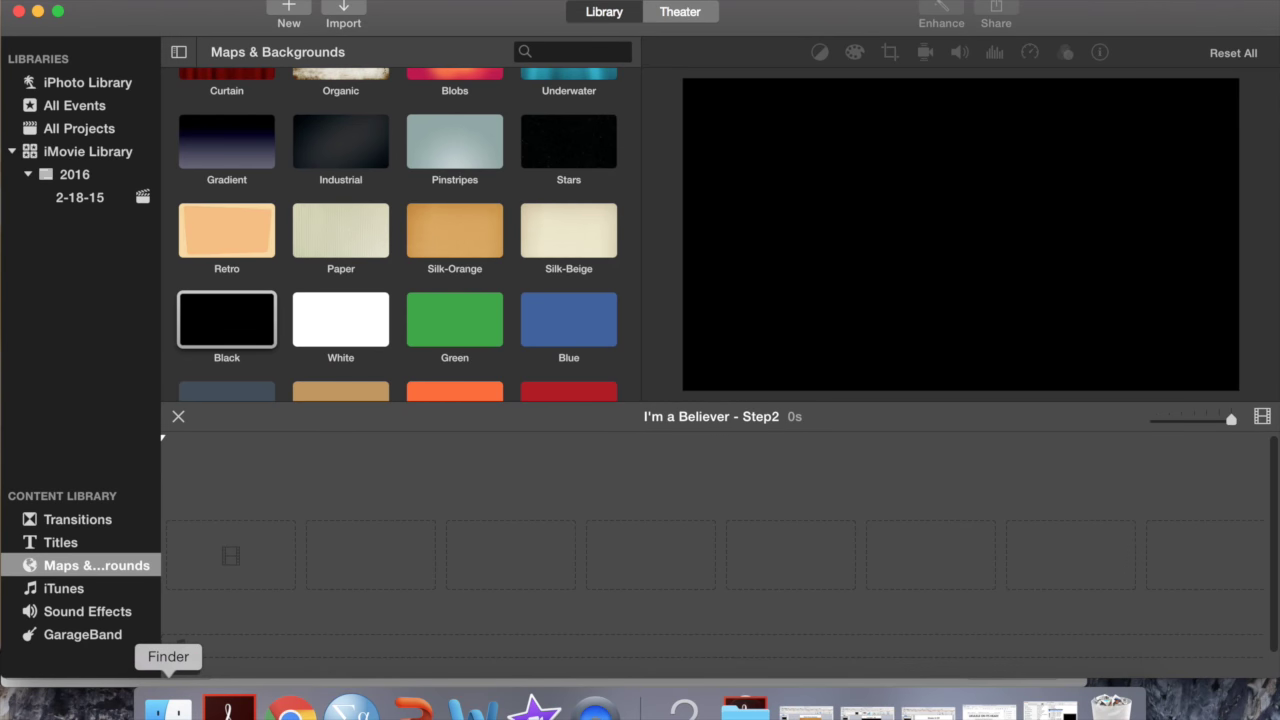
- Add I'm a Believer - Step 1.mp4 to the new project's timeline and zoom the timeline in
left_click(168, 712)
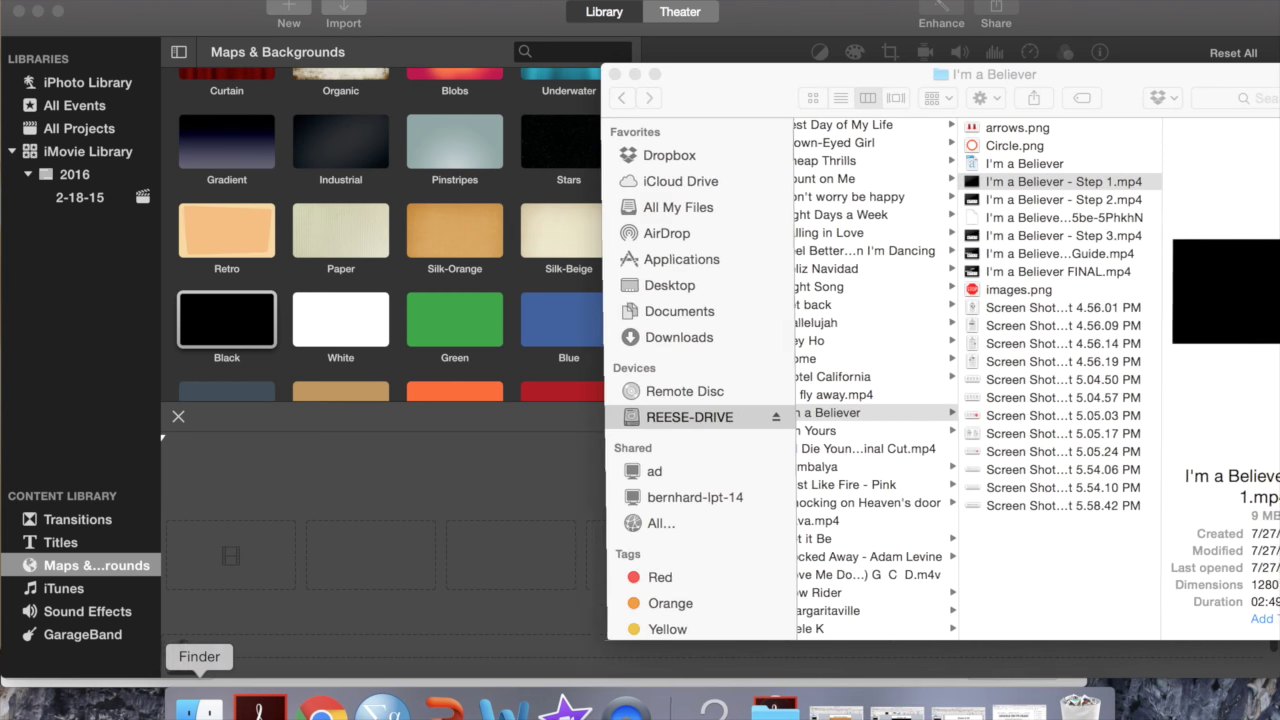
mouse_move(1047, 190)
left_mouse_down()
mouse_move(749, 234)
mouse_move(466, 460)
mouse_move(233, 569)
left_mouse_up()
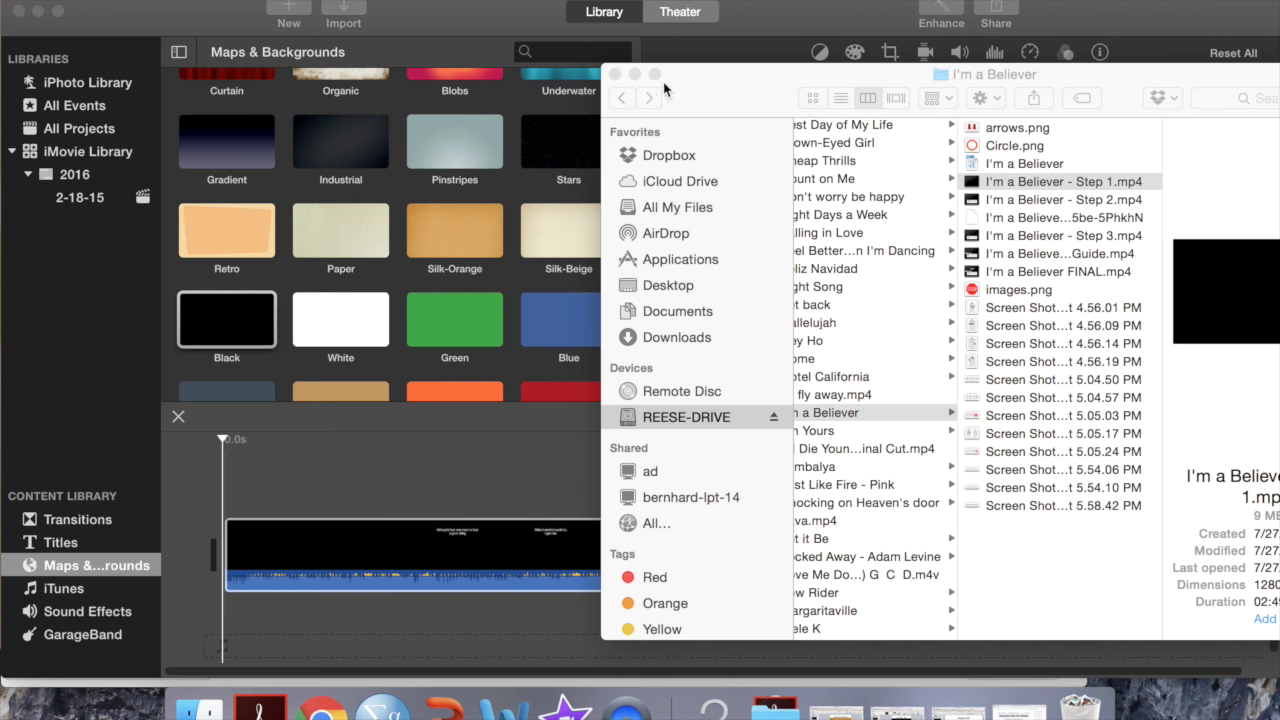
left_click(635, 75)
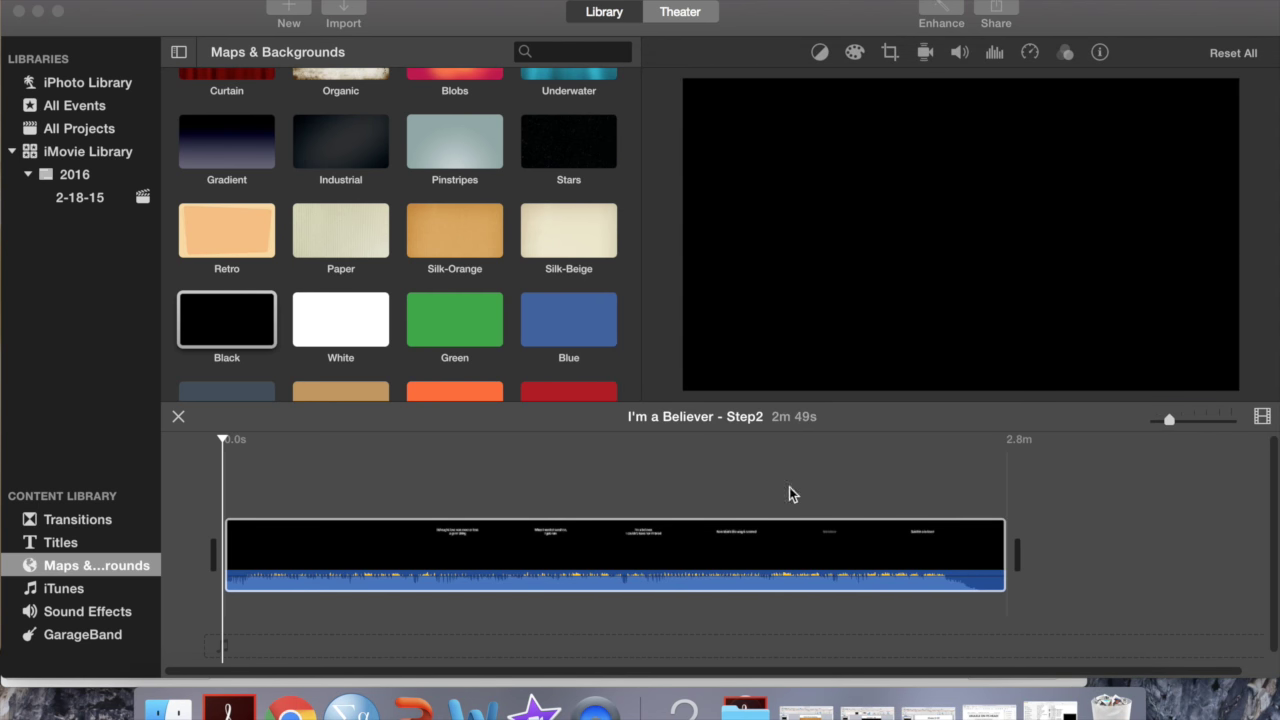
left_click(1204, 420)
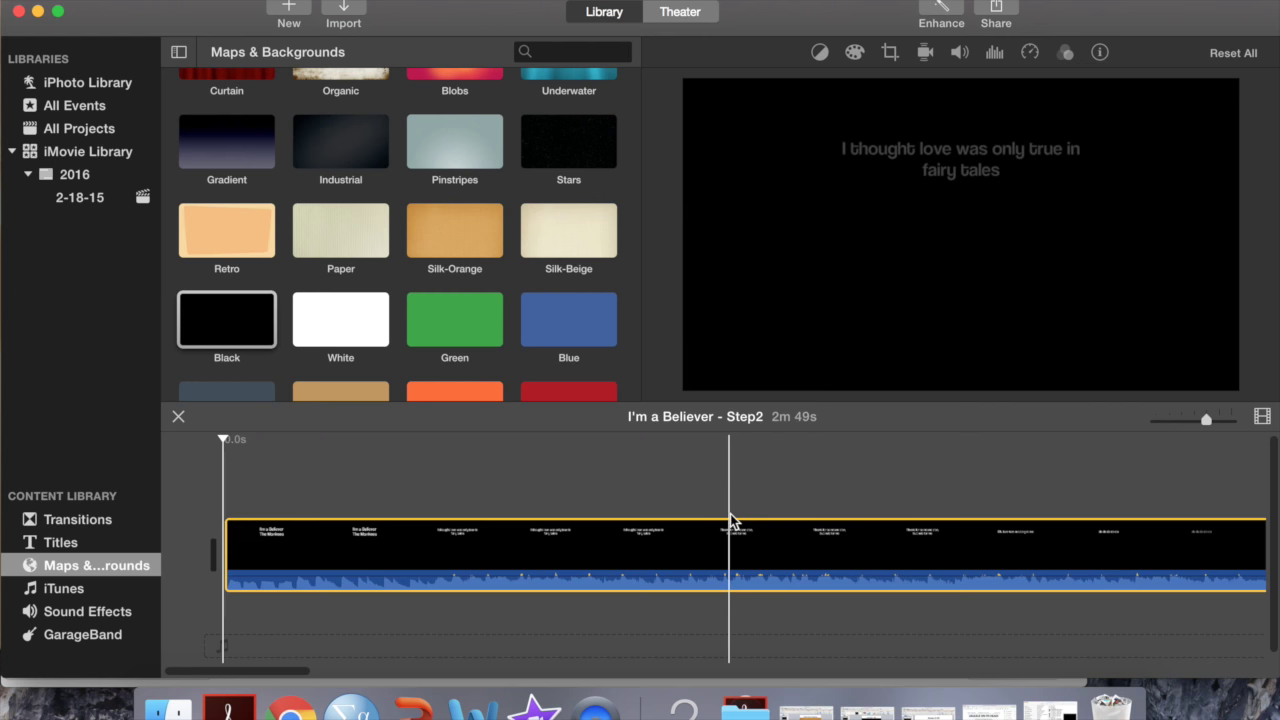
scroll(731, 520, "right", 5)
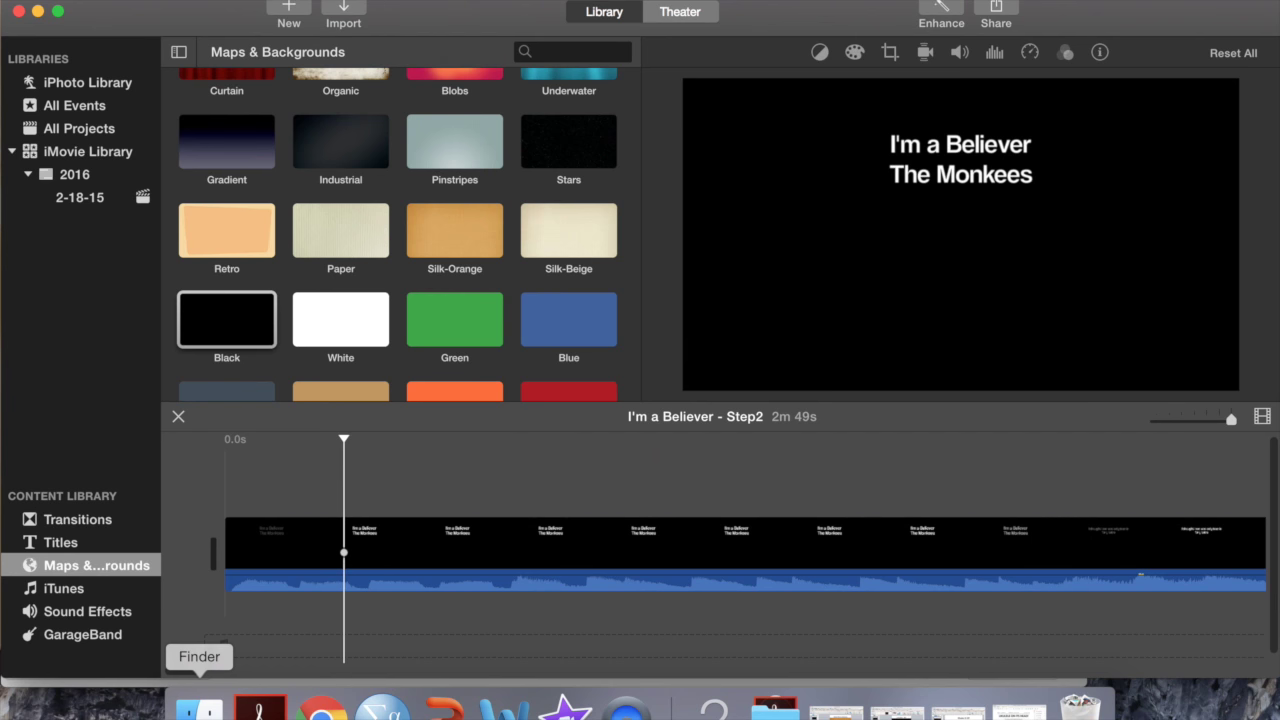
left_click(199, 705)
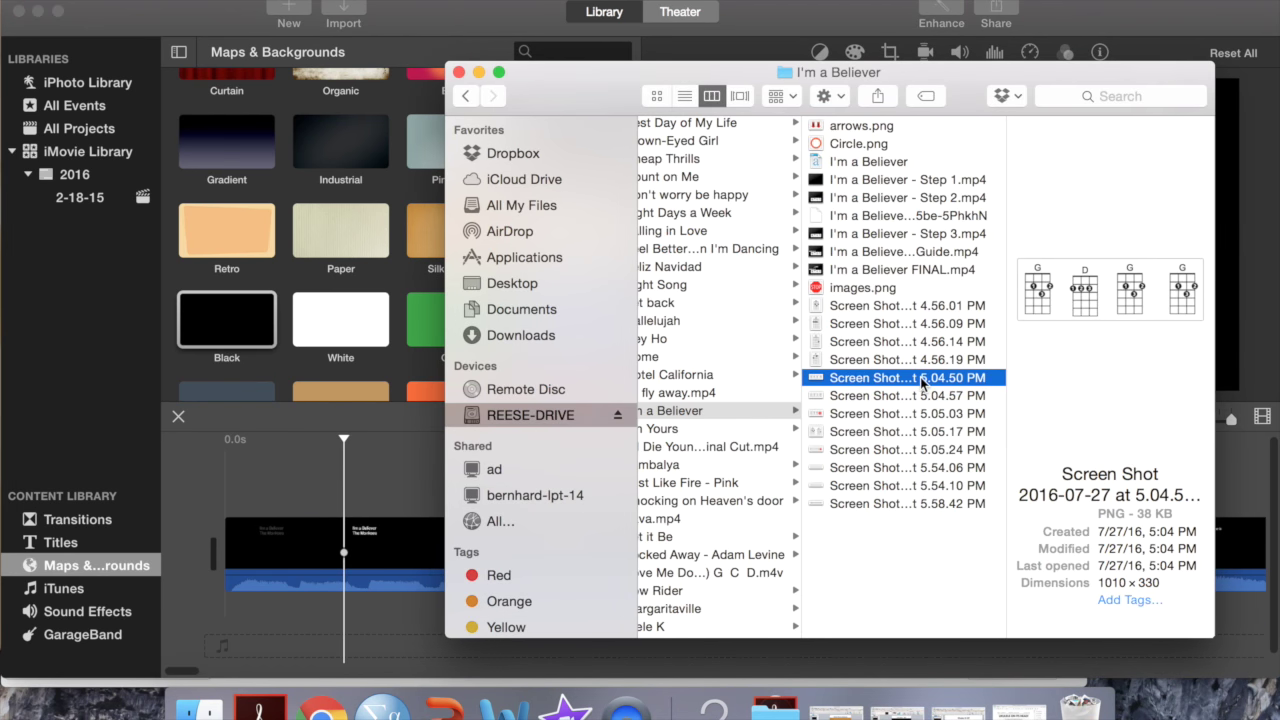
- Add the chord chart screenshot to the timeline above the video
mouse_move(815, 381)
left_mouse_down()
mouse_move(371, 457)
mouse_move(364, 472)
left_mouse_up()
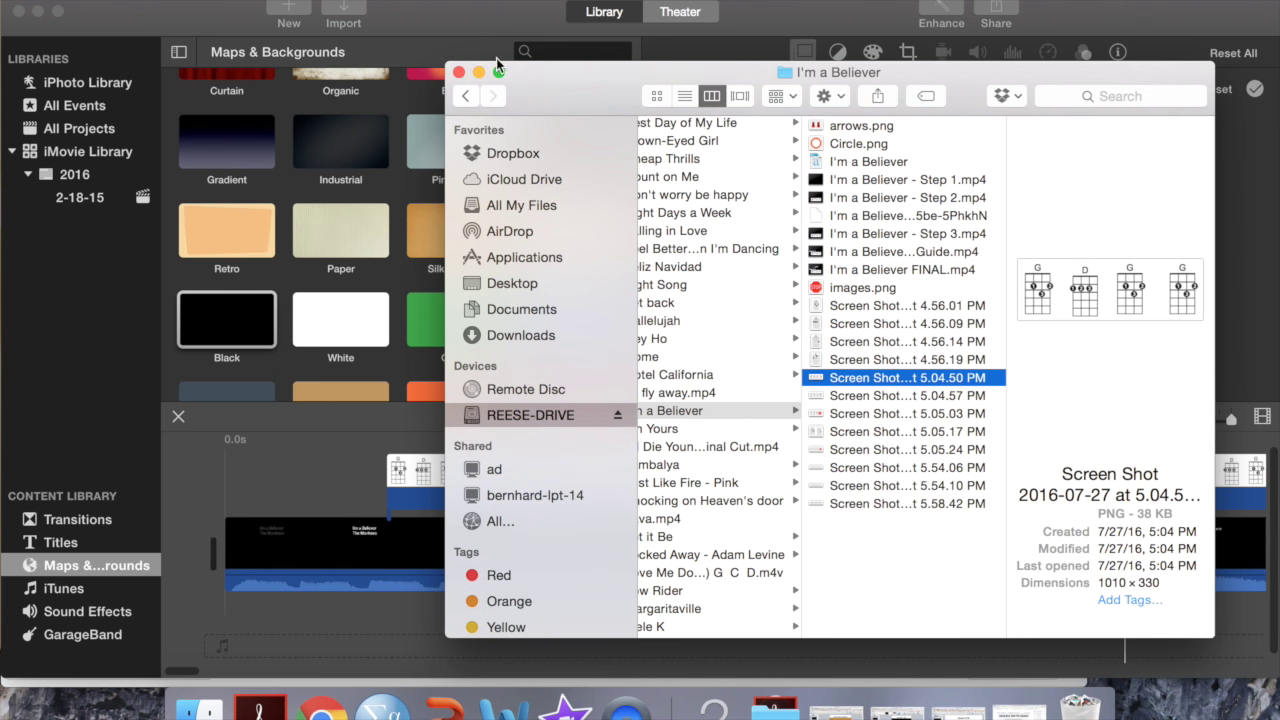
left_click(479, 73)
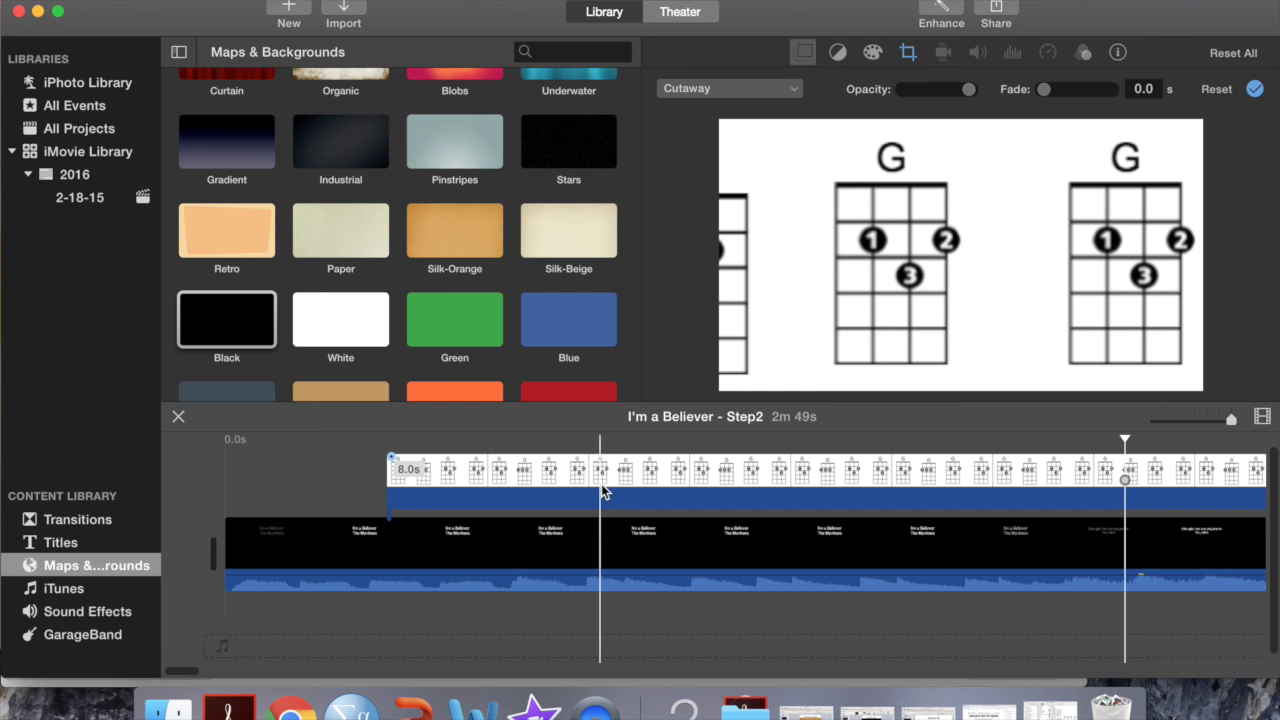
left_click(566, 488)
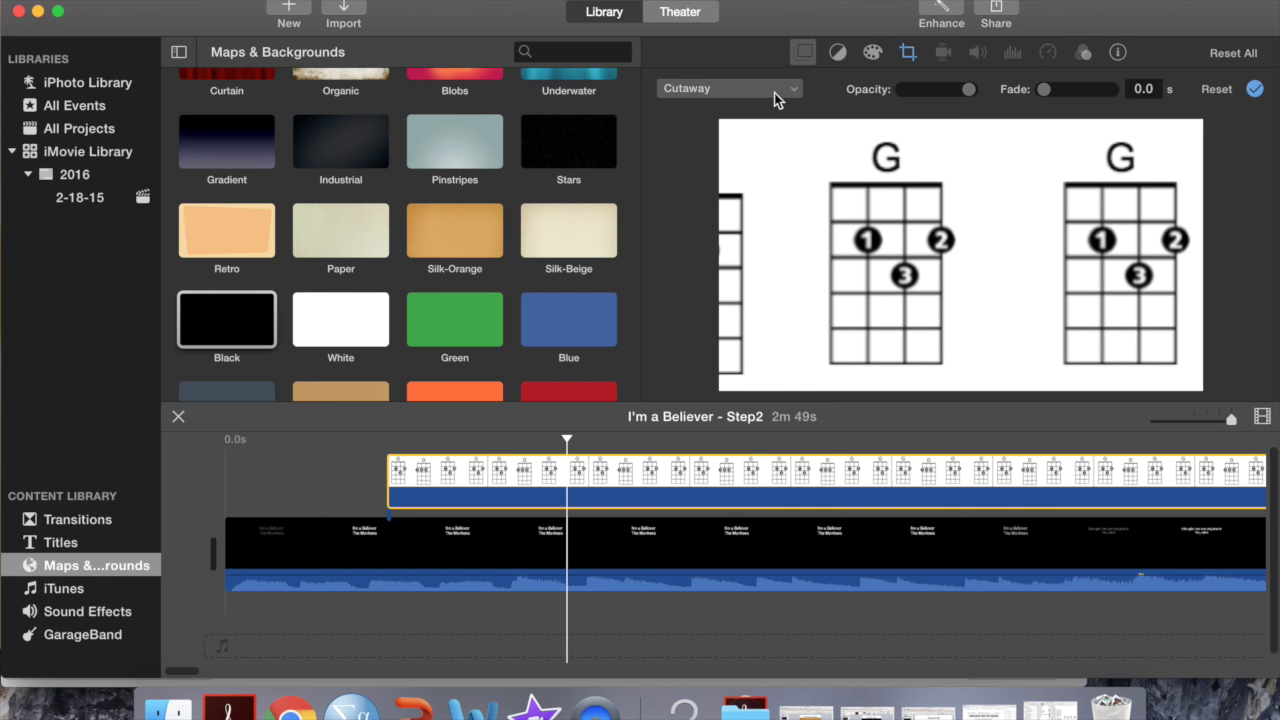
- Make the chord chart a picture-in-picture overlay with Crop style Fit
left_click(773, 94)
left_click(770, 157)
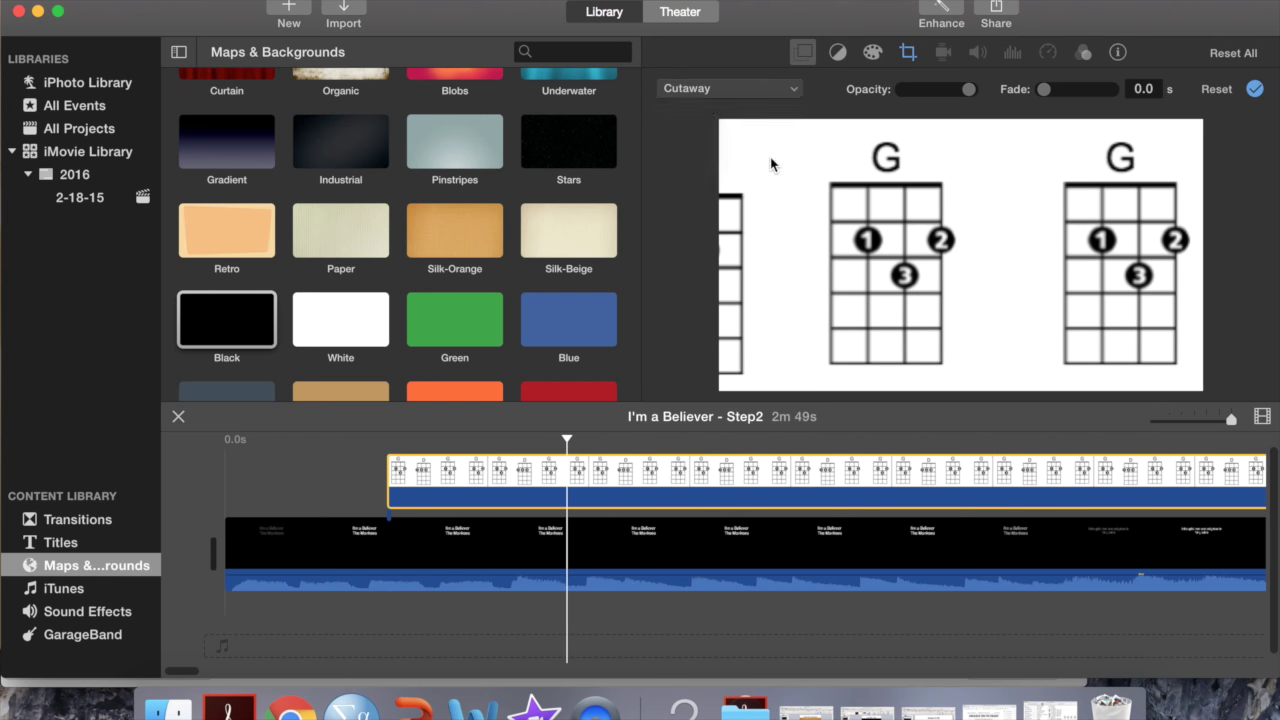
left_click(908, 54)
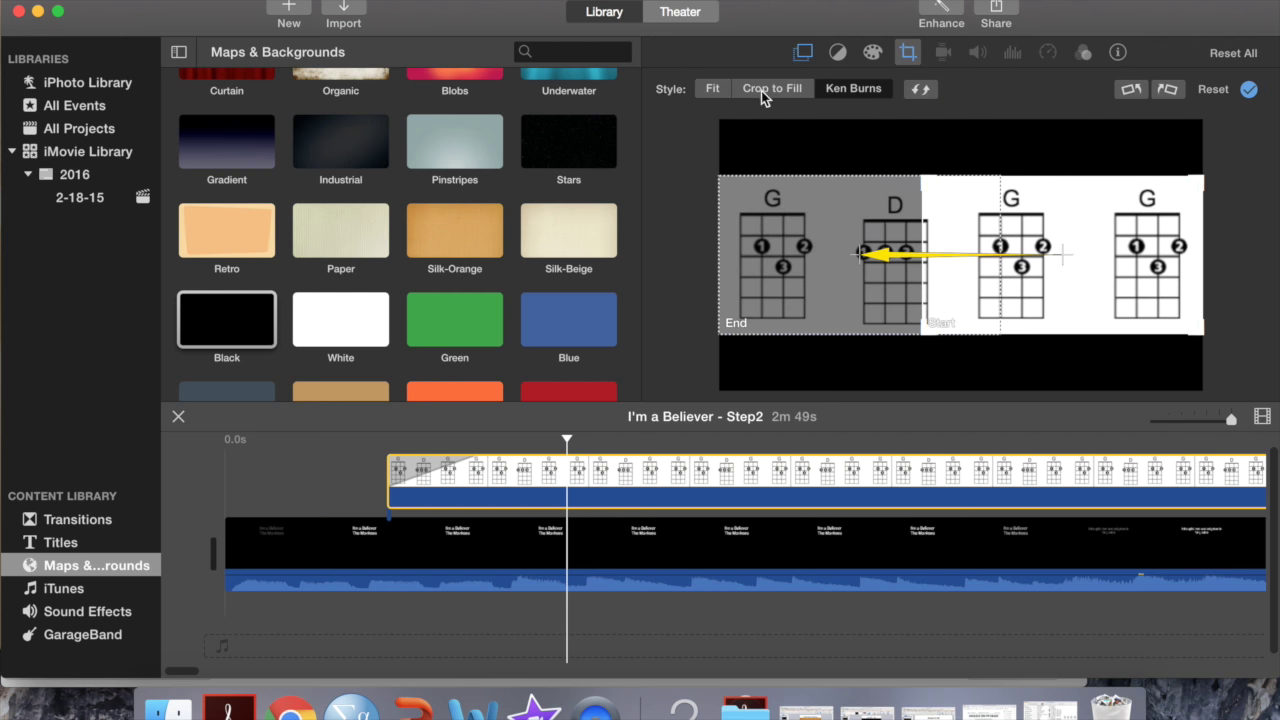
left_click(716, 89)
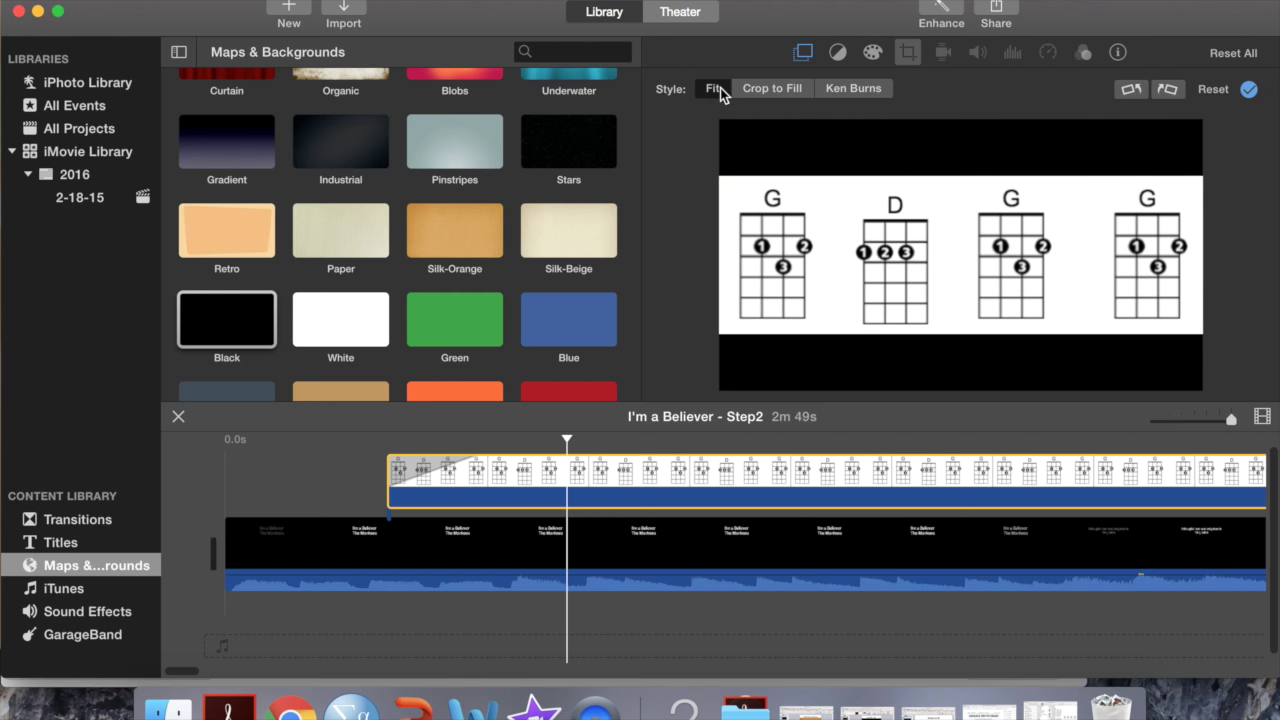
left_click(804, 53)
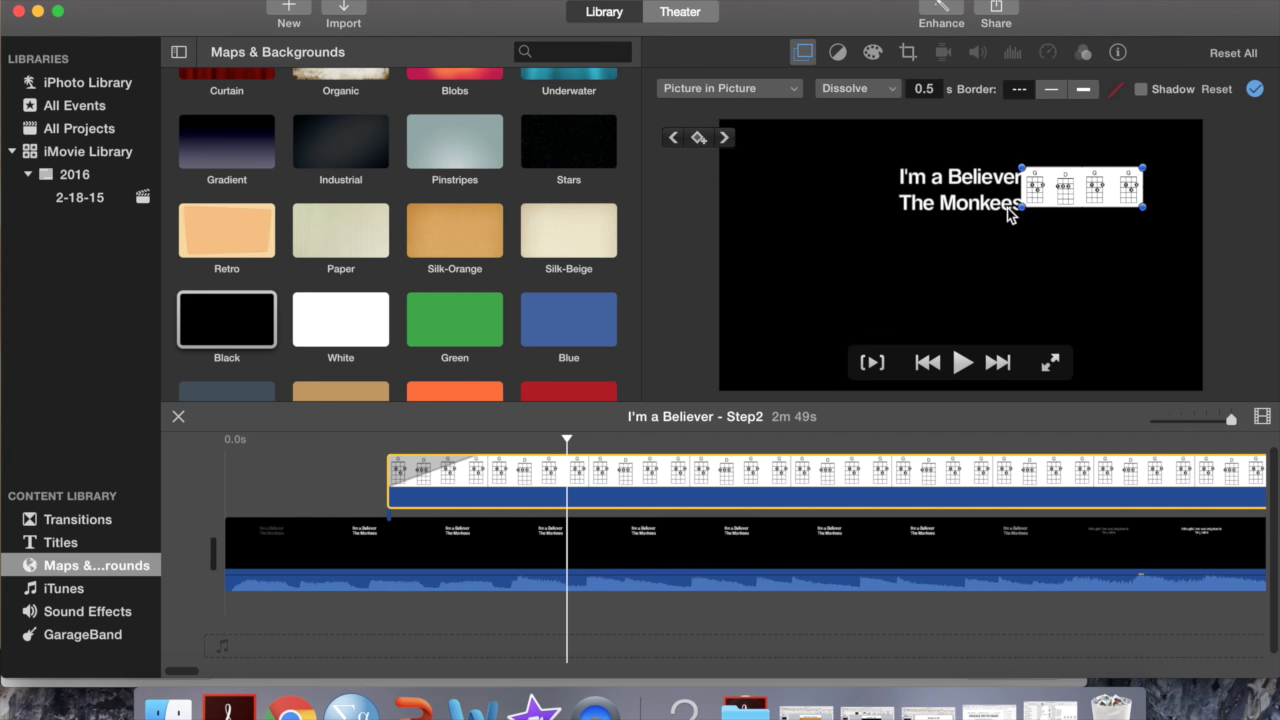
- Enlarge the chart inset, move it to the bottom of the frame, and start it after the title
left_click_drag(1022, 208, 966, 262)
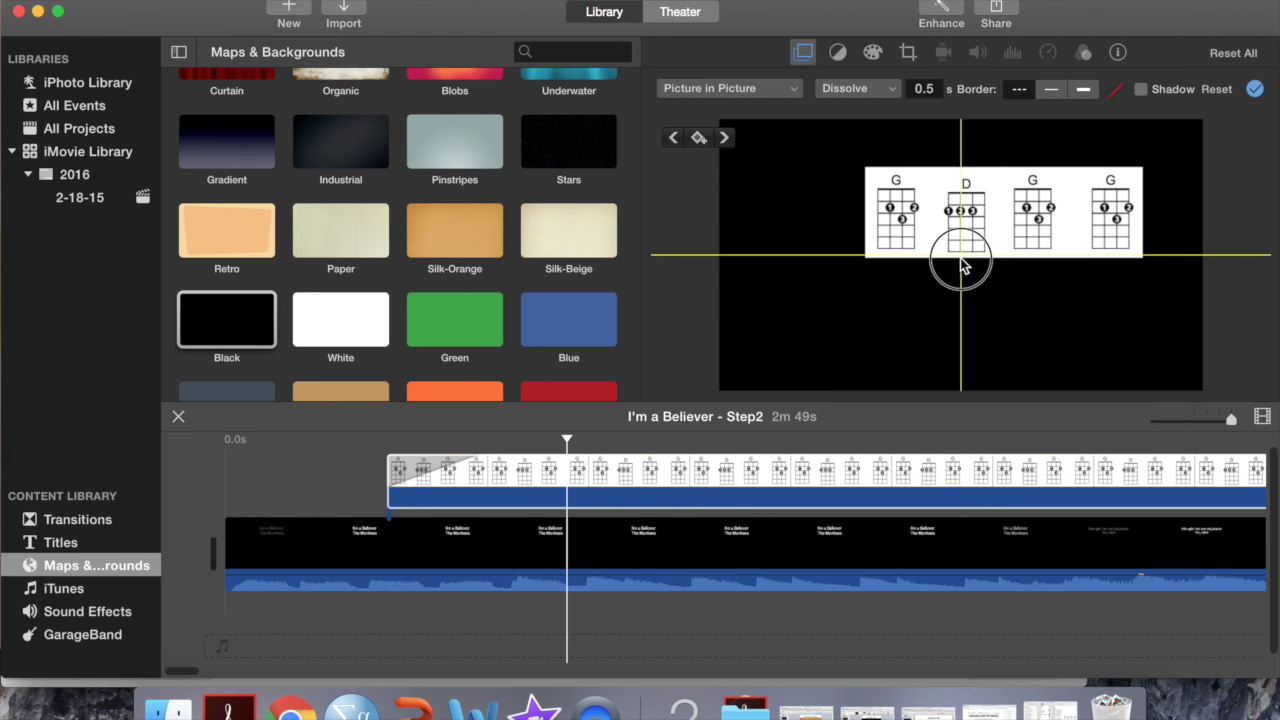
mouse_move(1027, 212)
left_mouse_down()
mouse_move(1022, 268)
mouse_move(985, 344)
left_mouse_up()
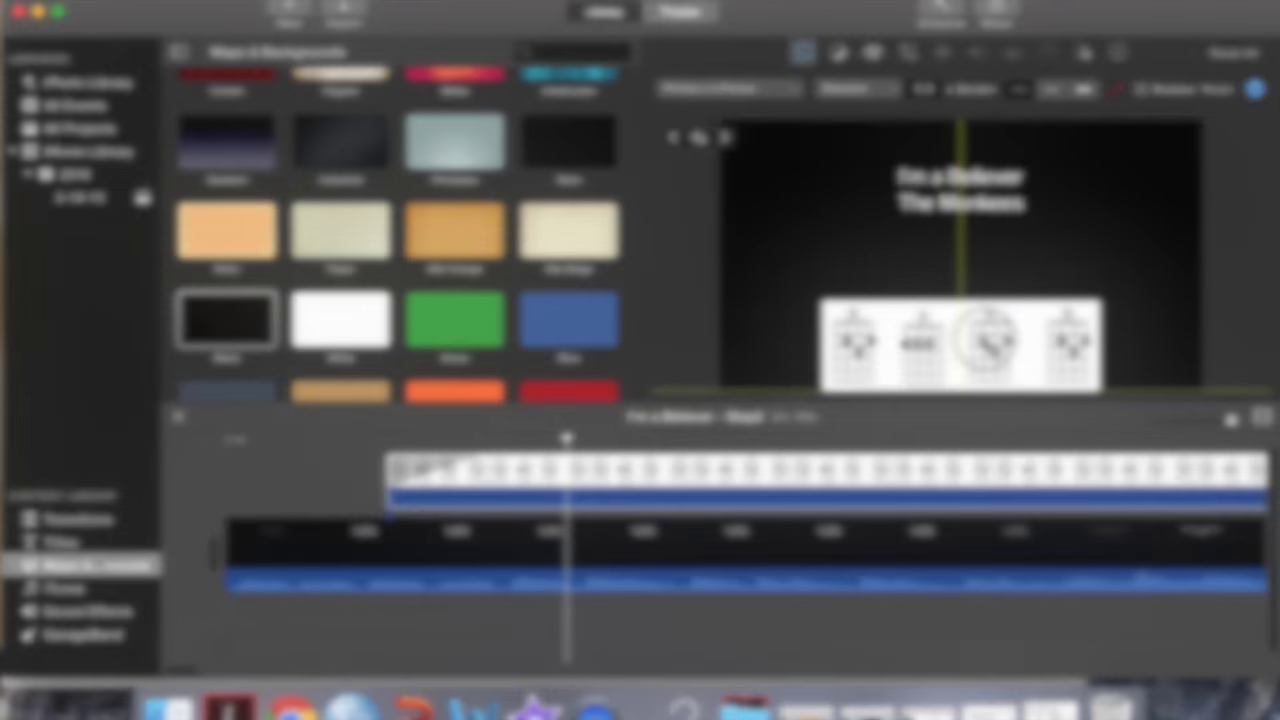
left_click_drag(568, 471, 1007, 485)
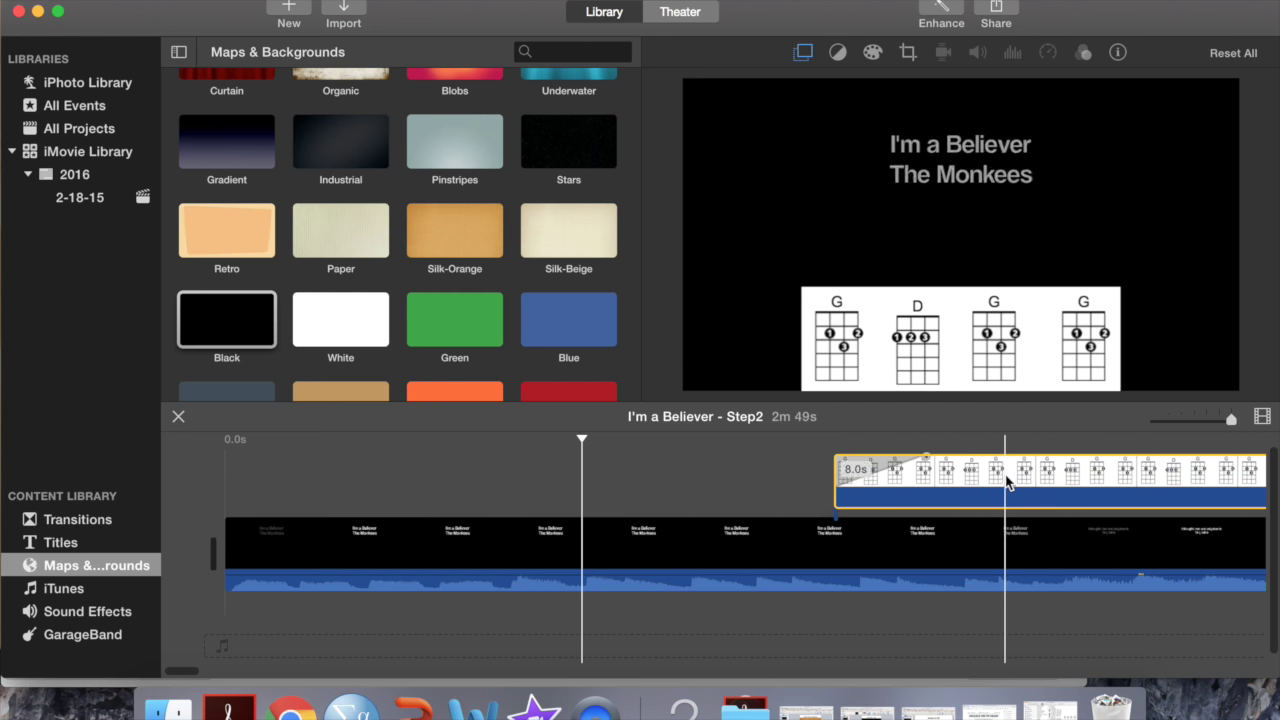
- Adjust the chord chart clip's start time, checking the timing with playback
scroll(814, 583, "right", 5)
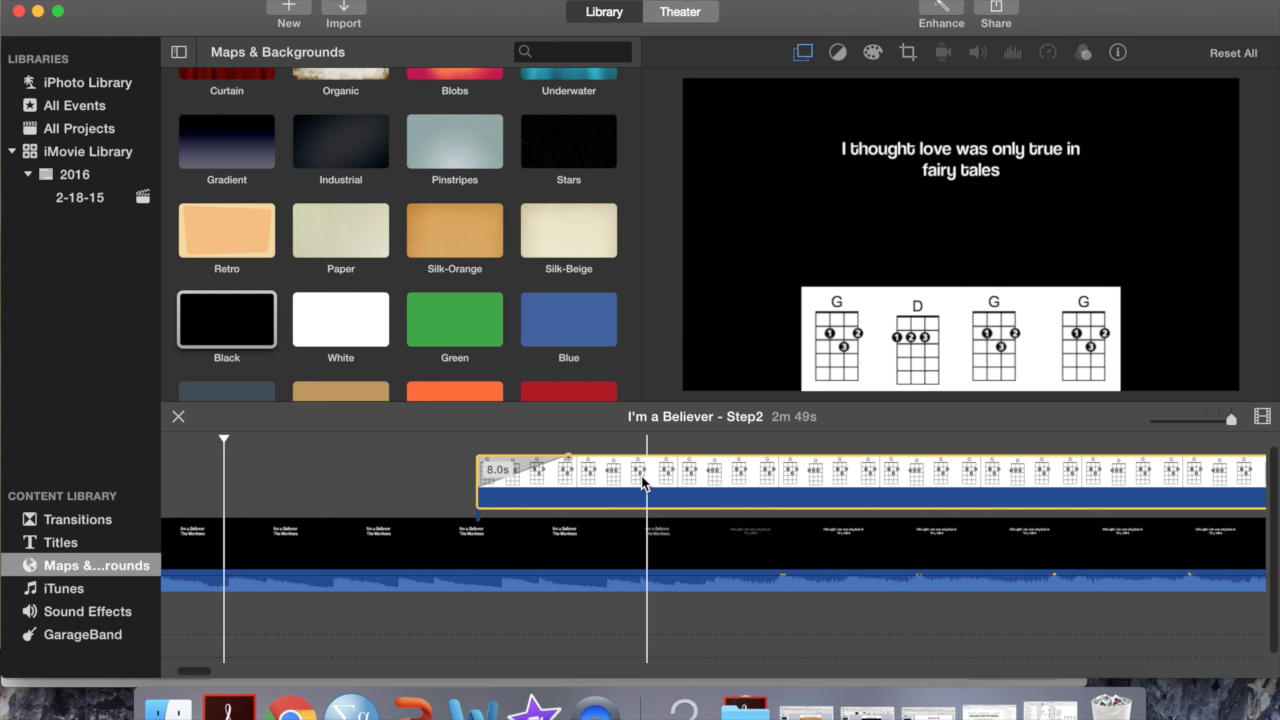
left_click_drag(640, 471, 820, 480)
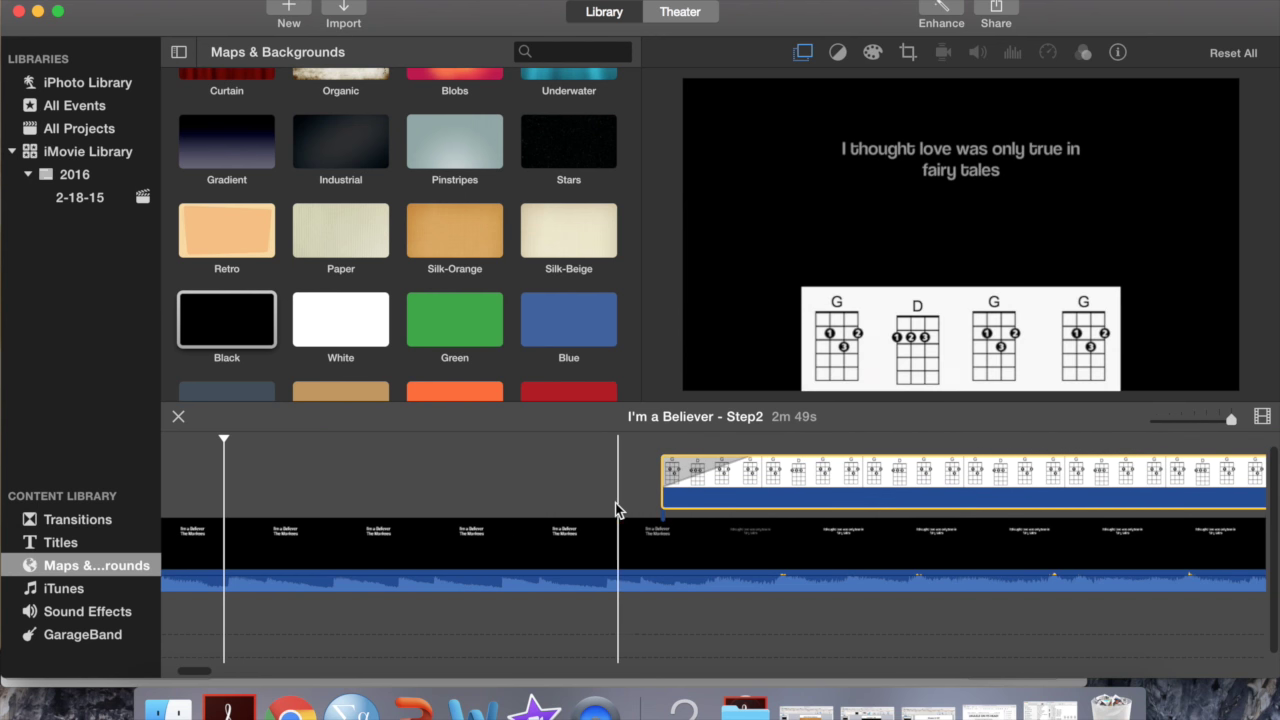
left_click(606, 504)
key("space")
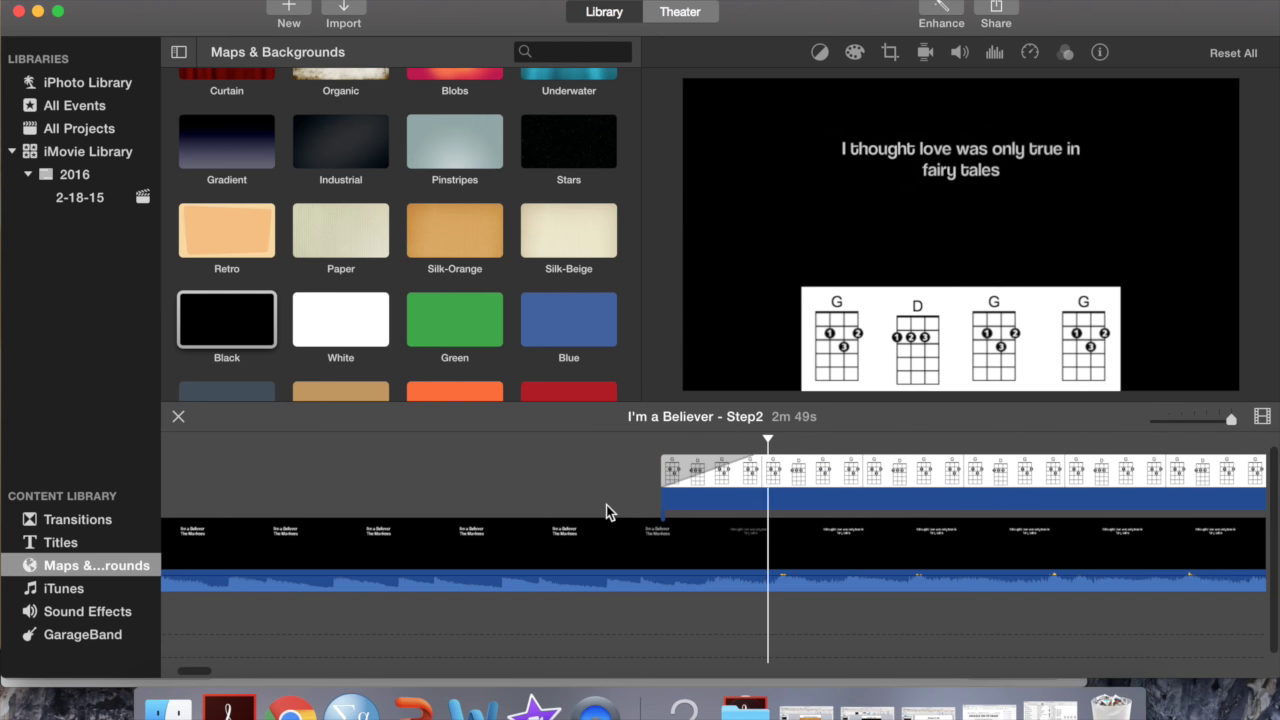
left_click(747, 489)
left_click_drag(783, 478, 692, 476)
key("space")
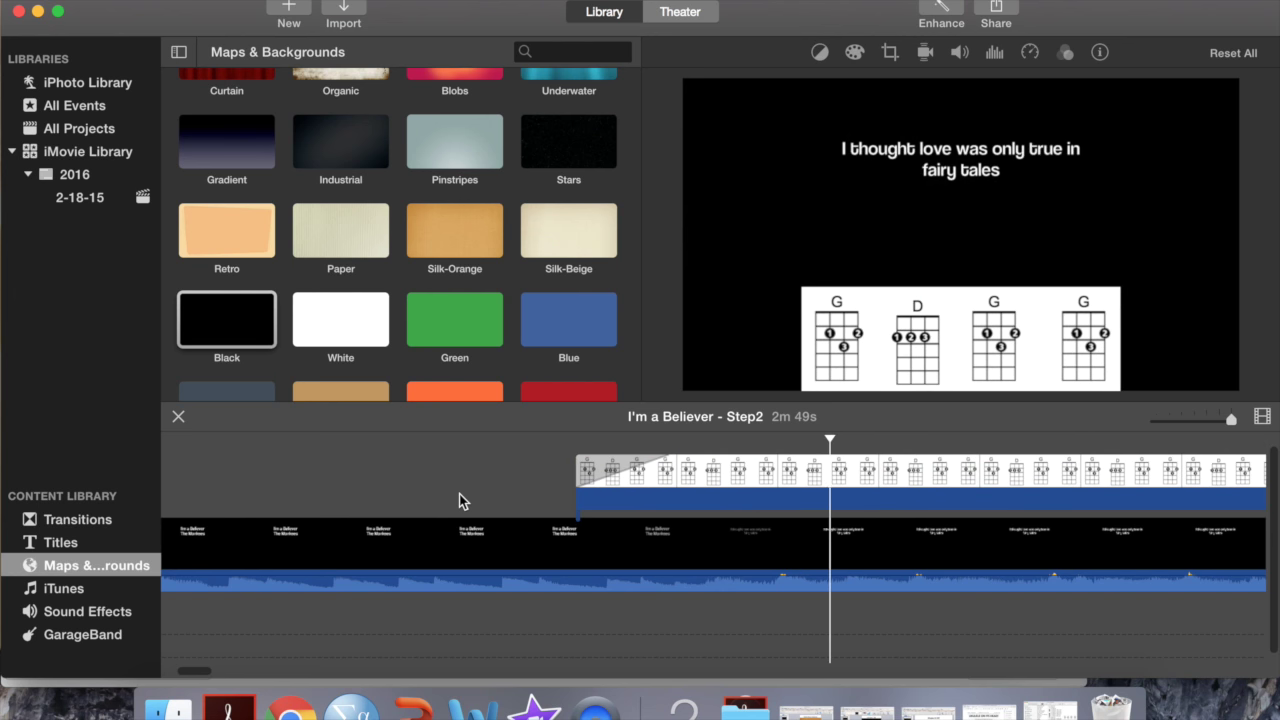
- Extend the chord chart clip to about 12.3 seconds so it lasts through 'but not for me'
scroll(646, 572, "right", 5)
scroll(643, 570, "right", 3)
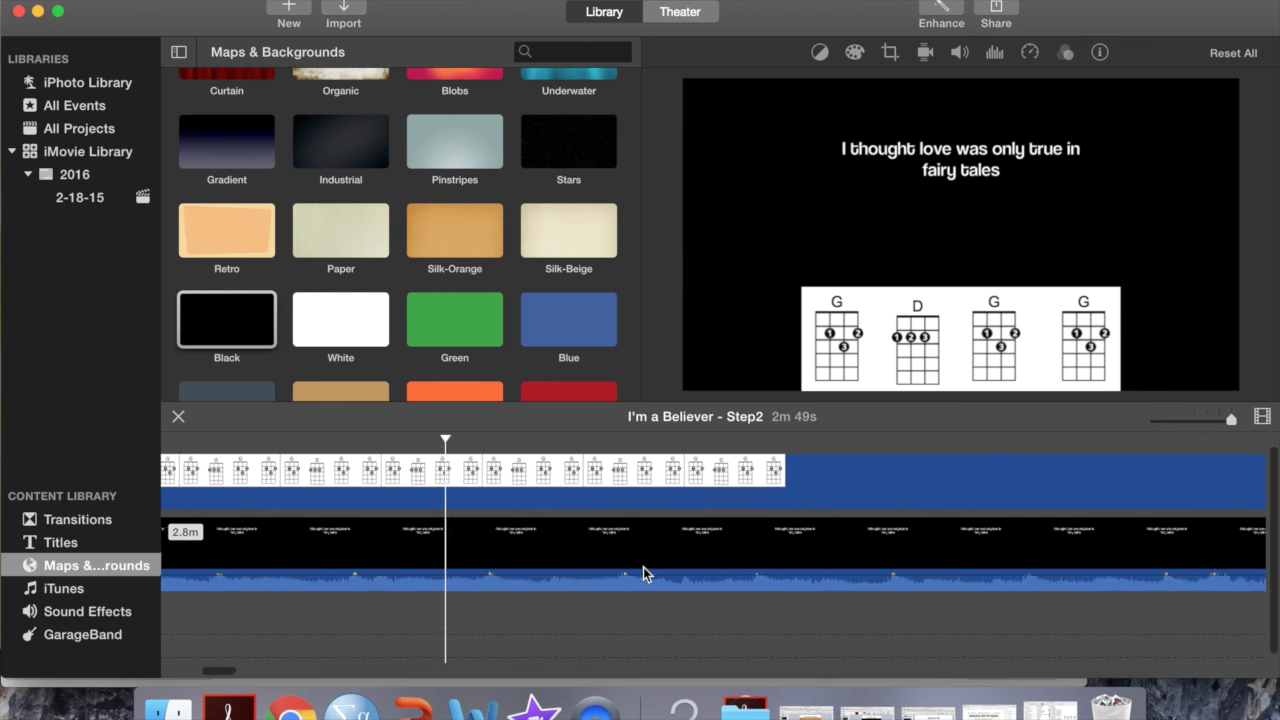
scroll(872, 572, "right", 3)
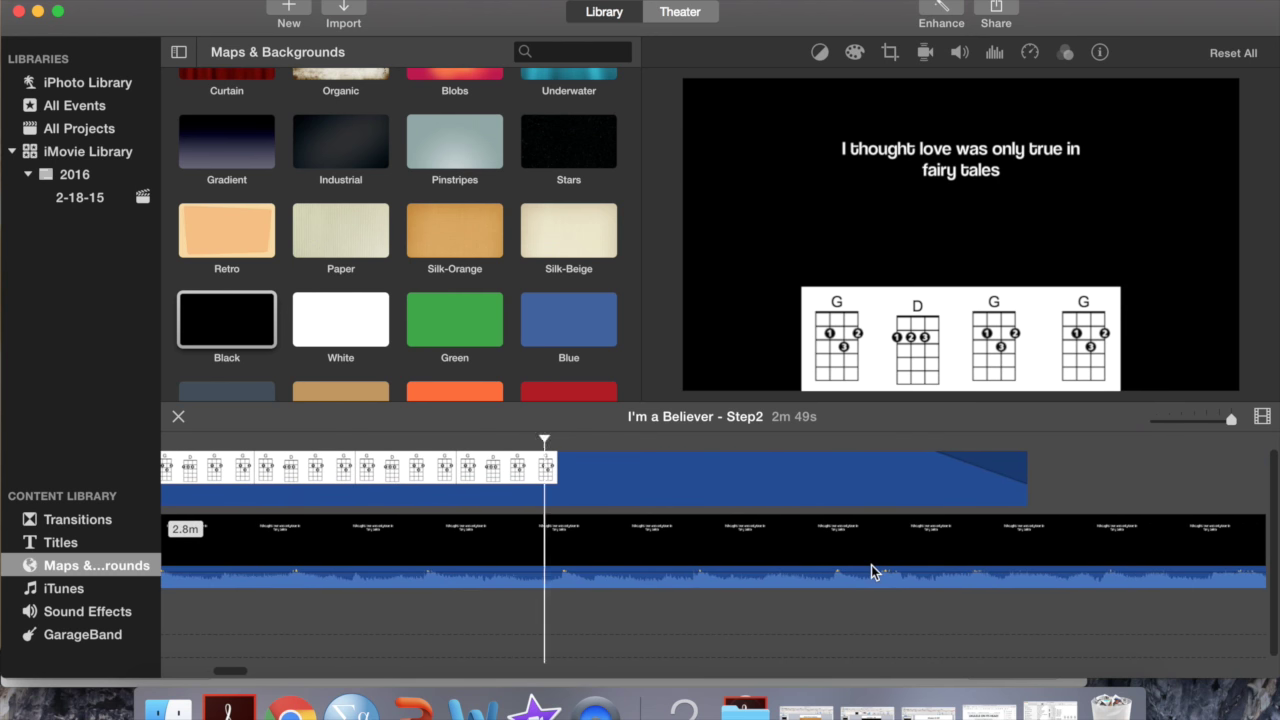
scroll(872, 572, "right", 3)
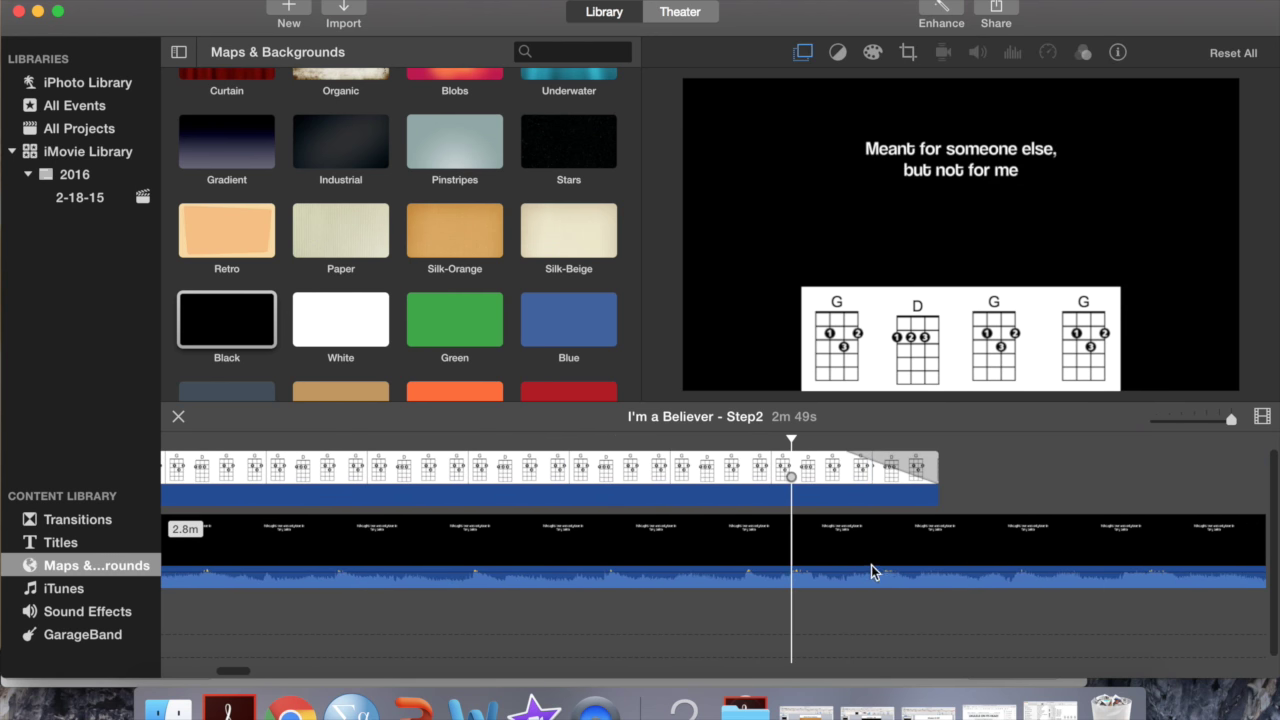
left_click_drag(934, 497, 1146, 497)
scroll(1075, 482, "right", 5)
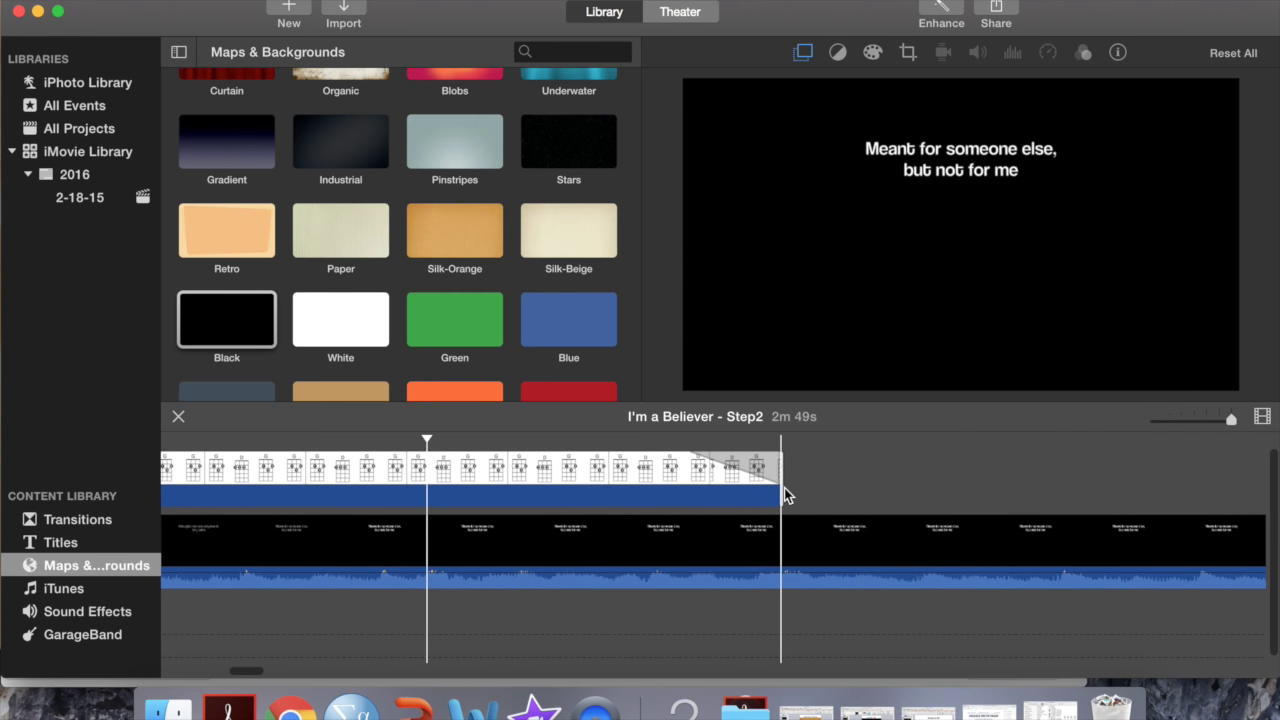
left_click_drag(778, 491, 920, 490)
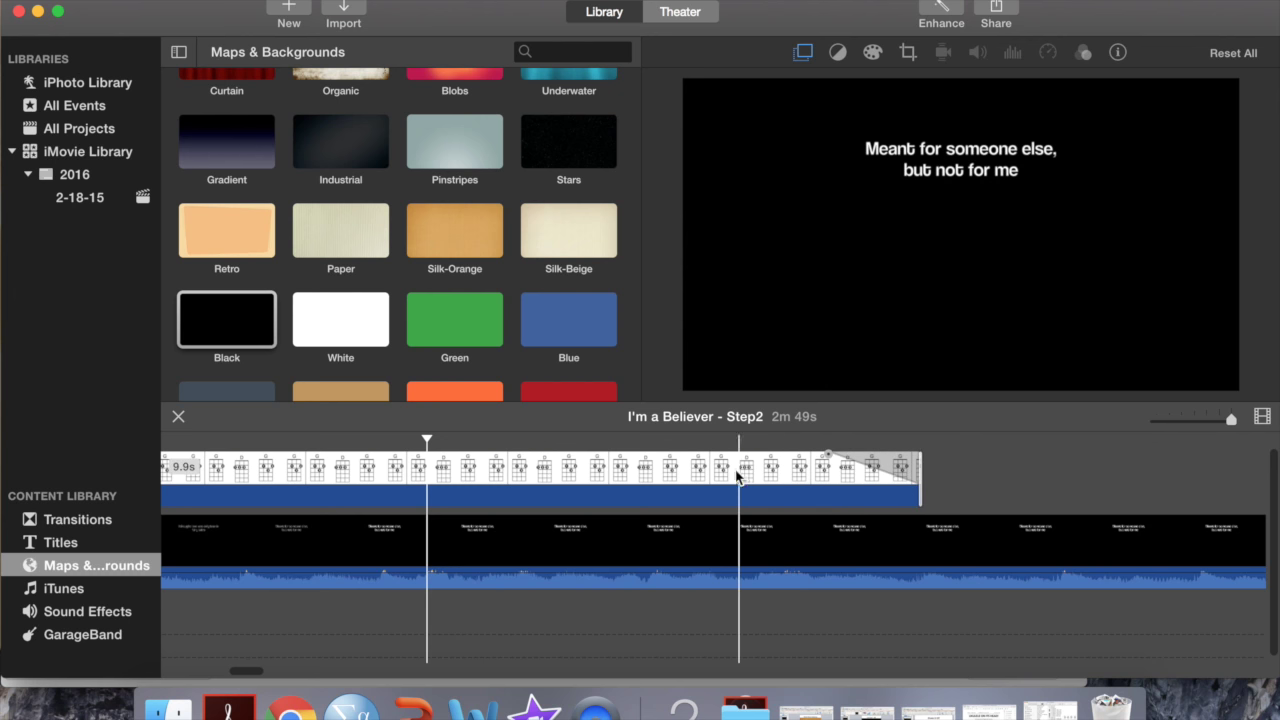
key("space")
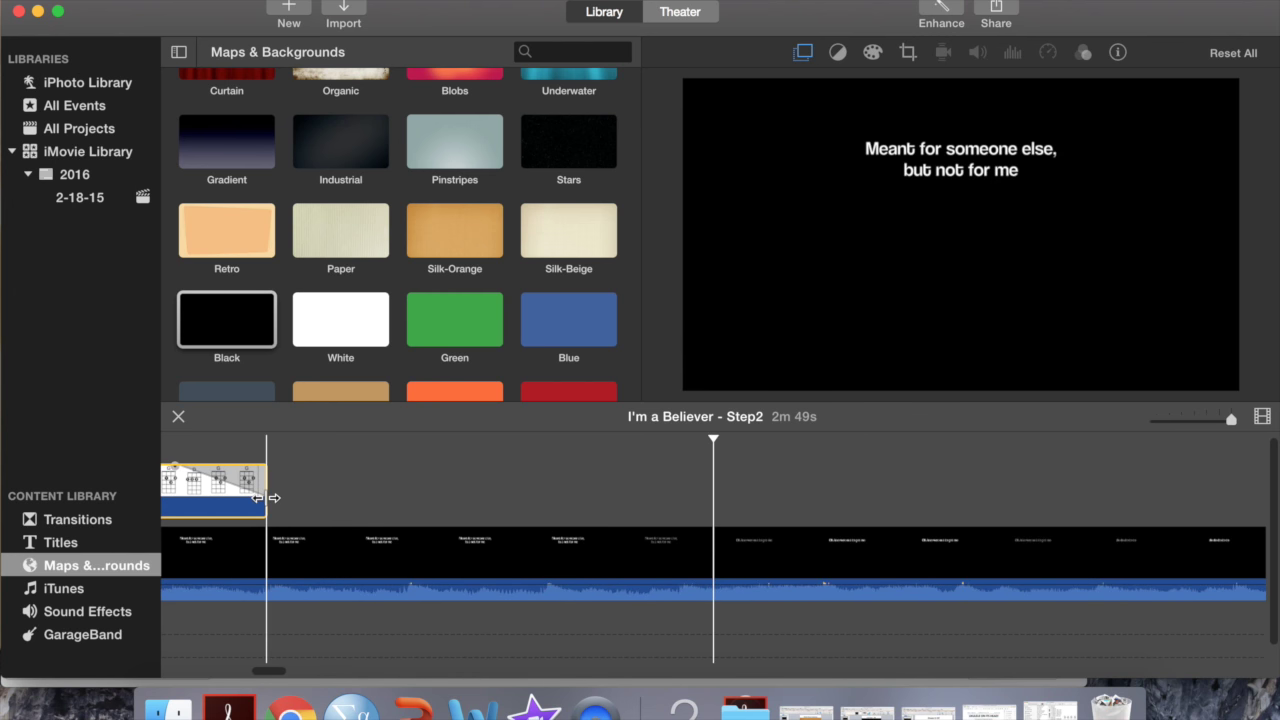
mouse_move(266, 497)
left_mouse_down()
mouse_move(546, 503)
mouse_move(708, 488)
left_mouse_up()
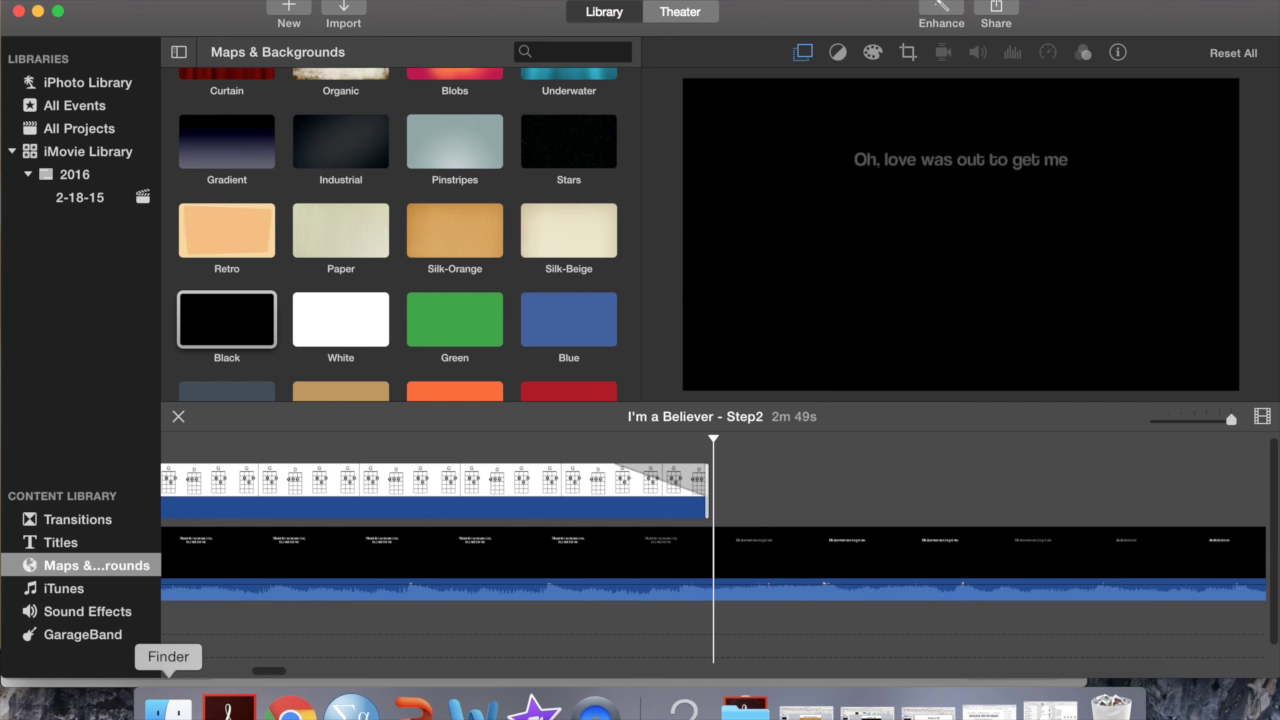
left_click(168, 708)
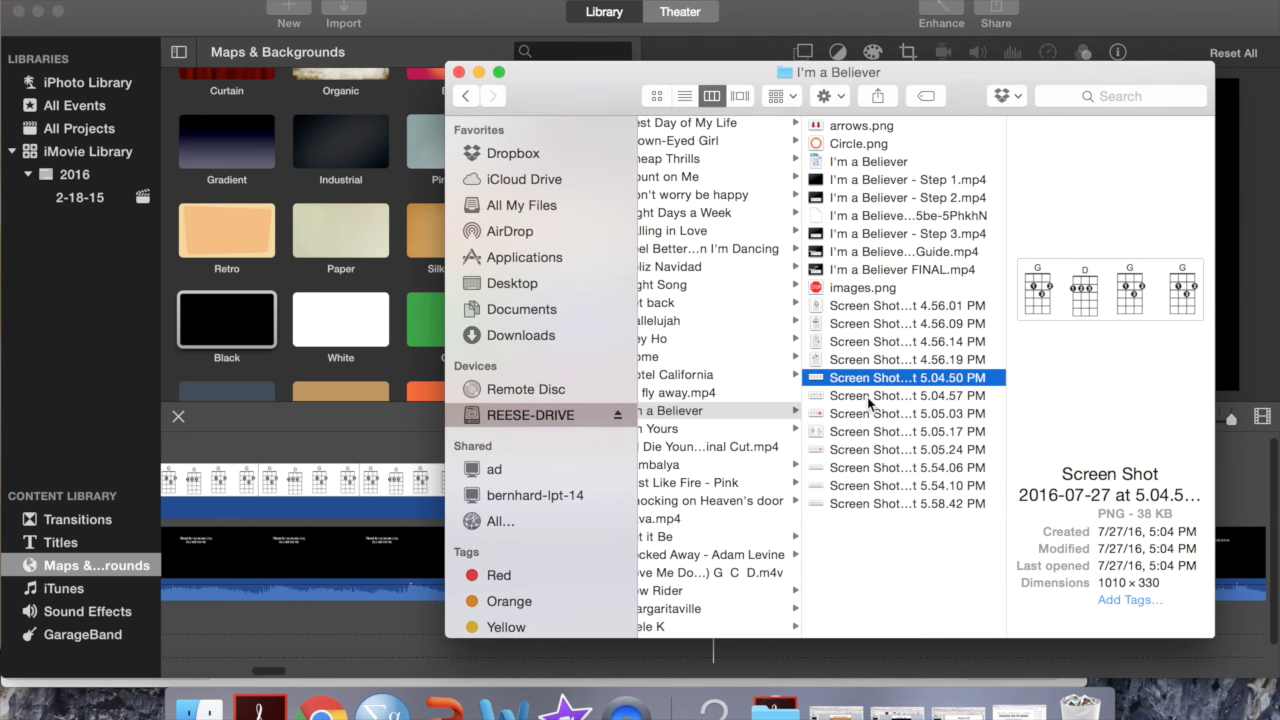
- Drag the C G C G chord screenshot from Finder onto the timeline
left_click(867, 397)
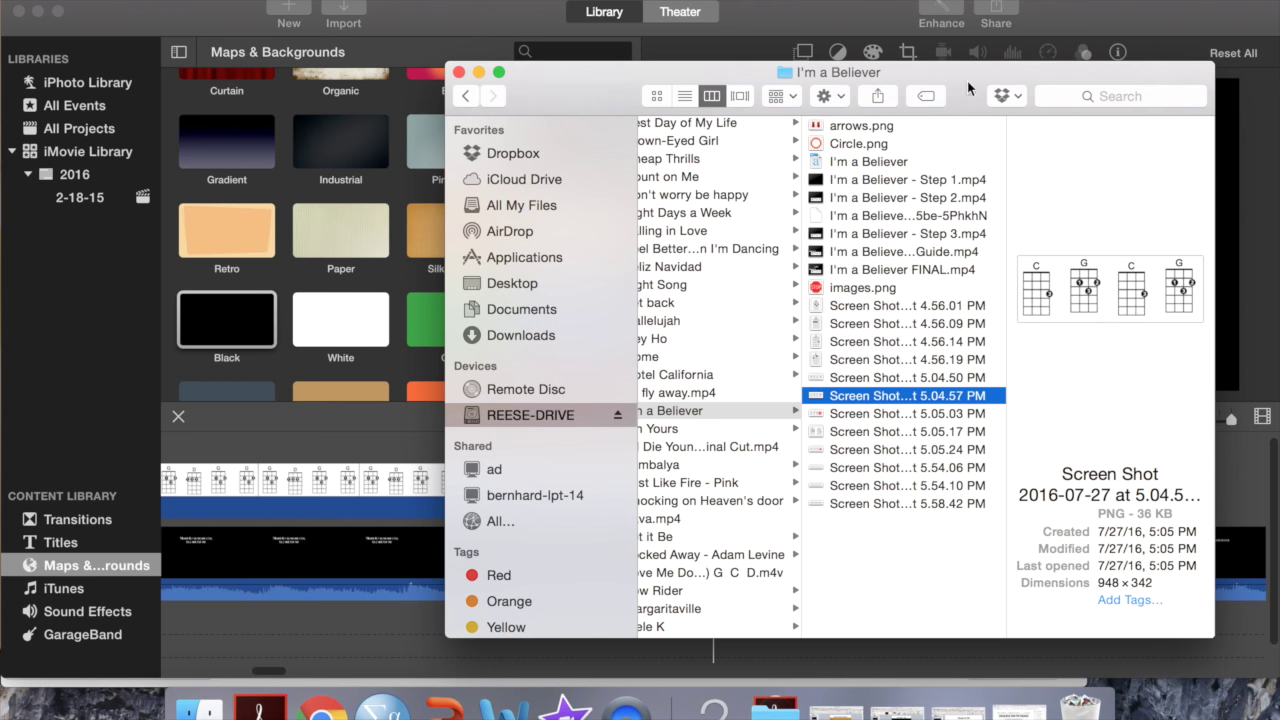
mouse_move(968, 88)
left_mouse_down()
mouse_move(900, 76)
mouse_move(576, 102)
left_mouse_up()
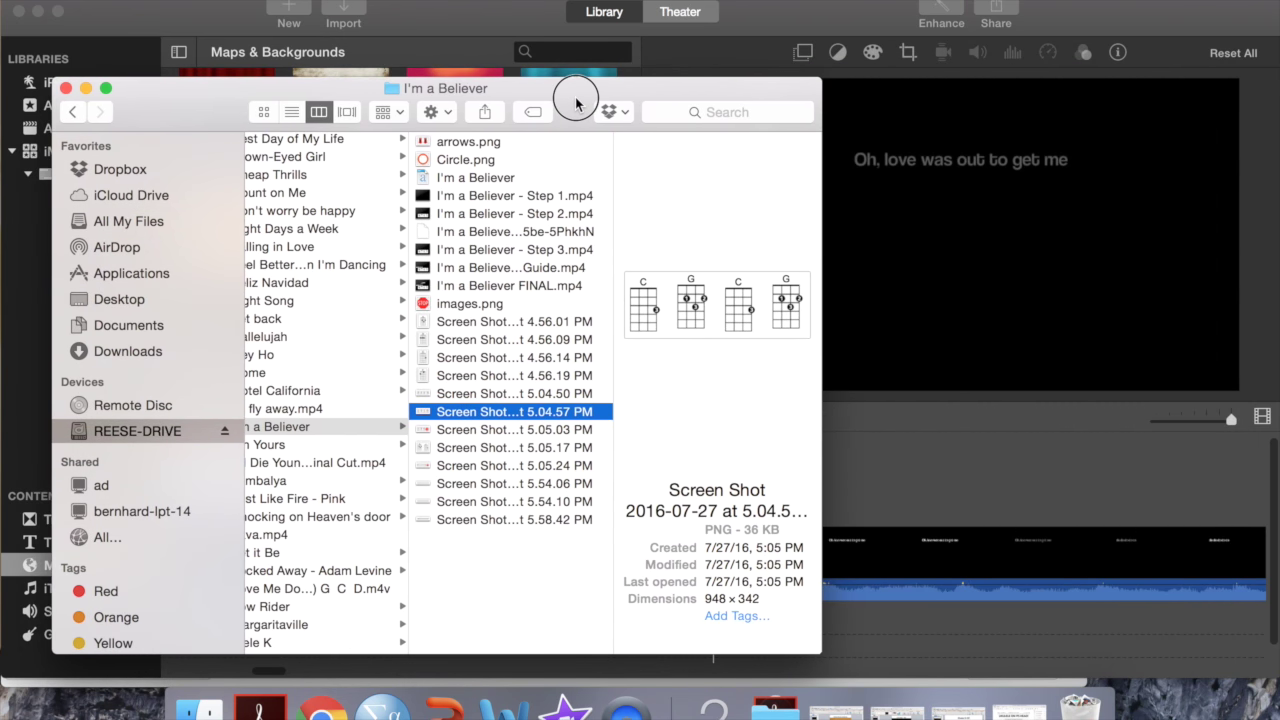
mouse_move(443, 421)
left_mouse_down()
mouse_move(897, 471)
mouse_move(870, 492)
left_mouse_up()
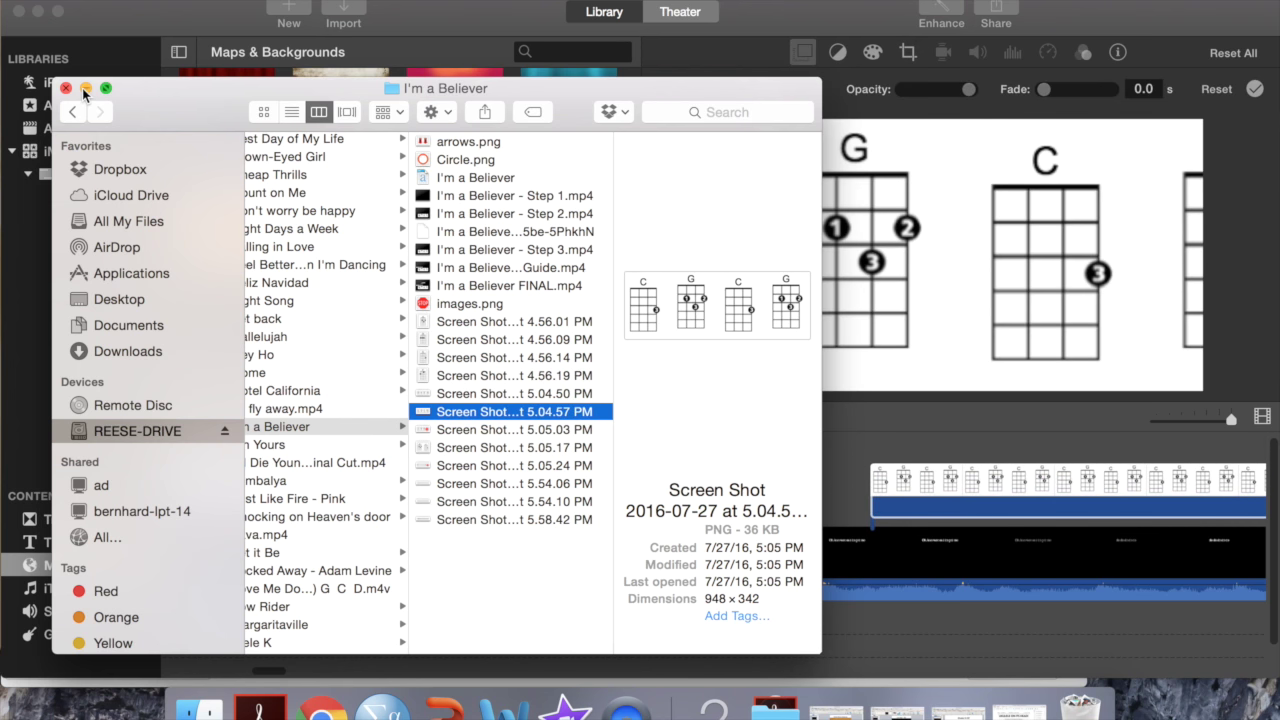
left_click(85, 89)
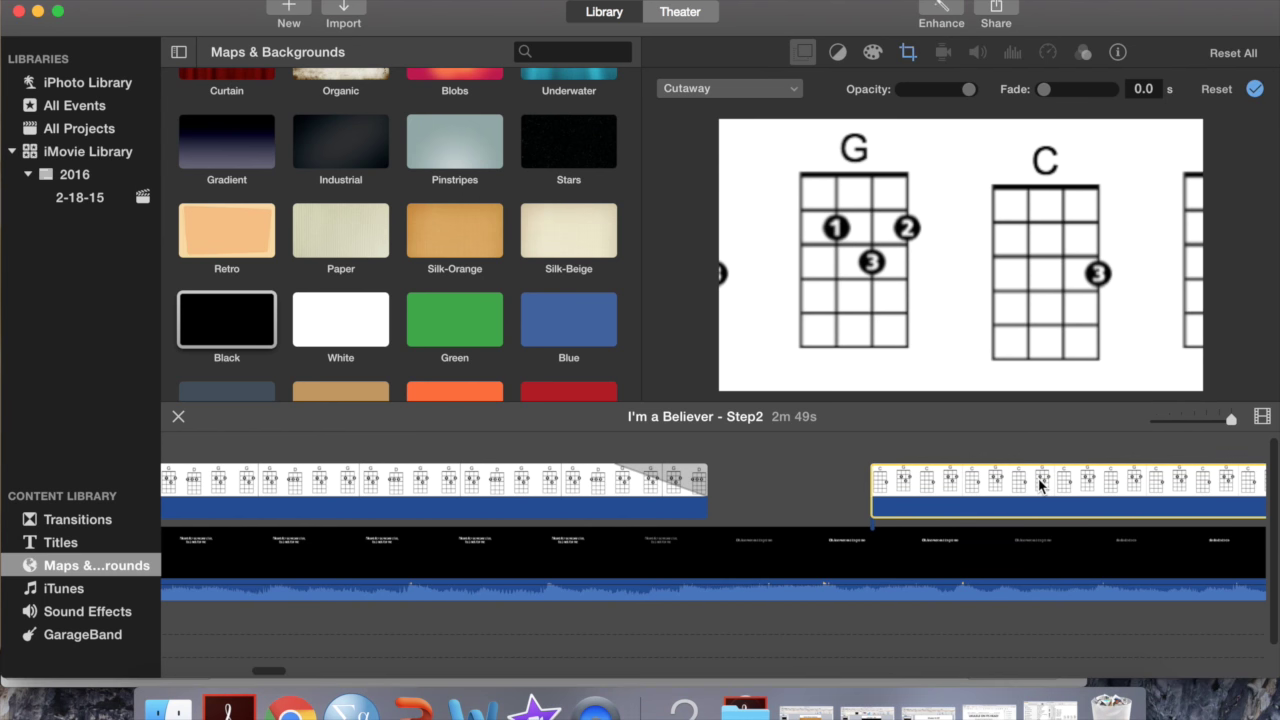
left_click(1040, 485)
- Make the C G C G chart a fitted picture-in-picture, placed after the first chart and enlarged
left_click(791, 92)
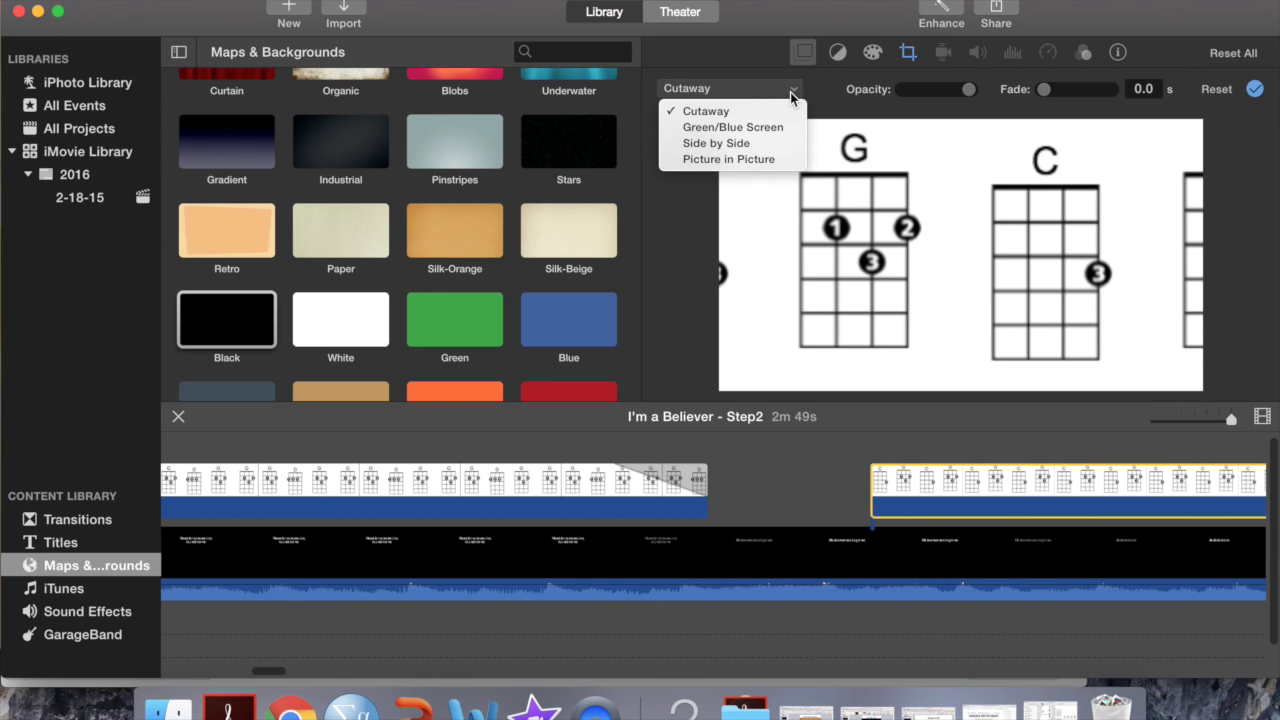
left_click(780, 158)
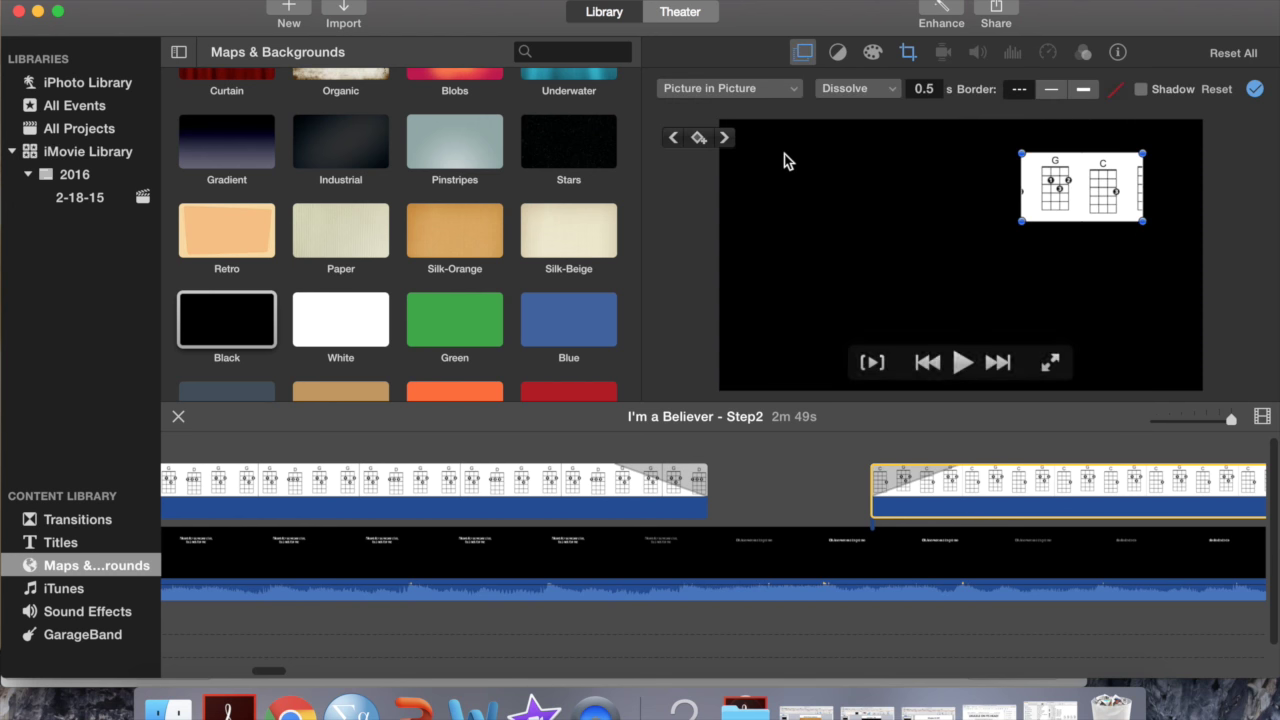
left_click(908, 54)
left_click(713, 89)
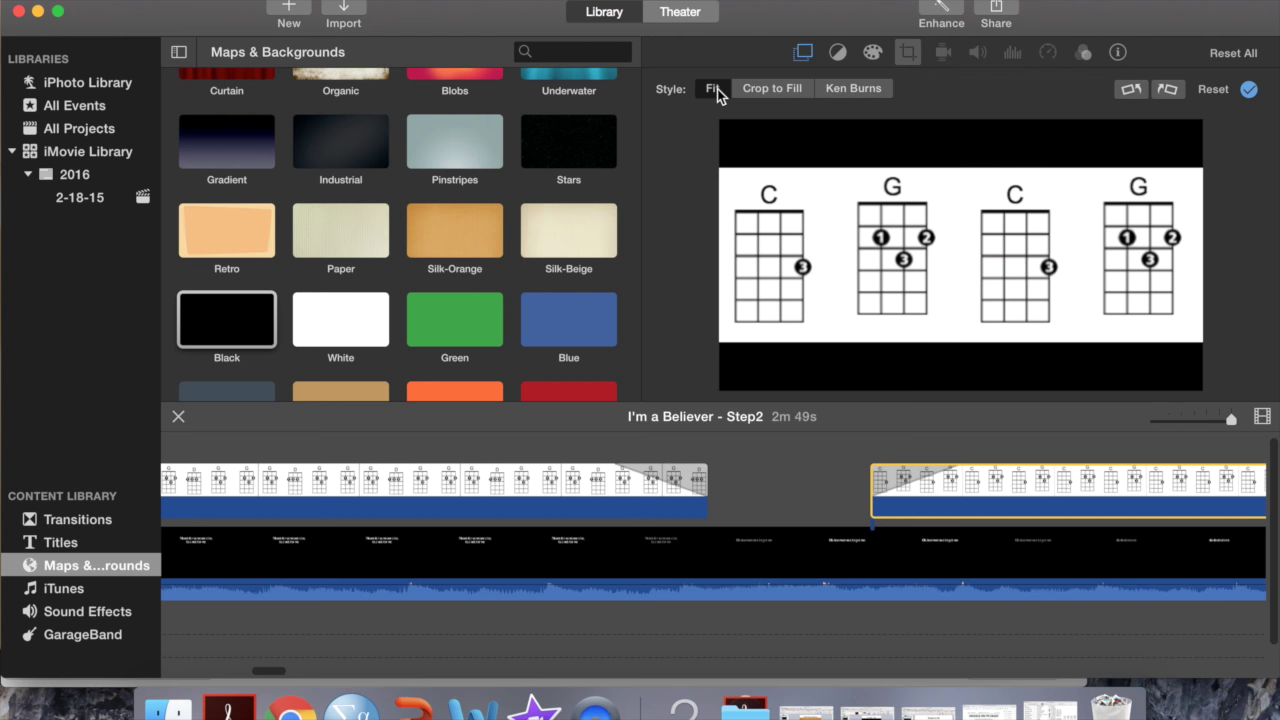
left_click(805, 53)
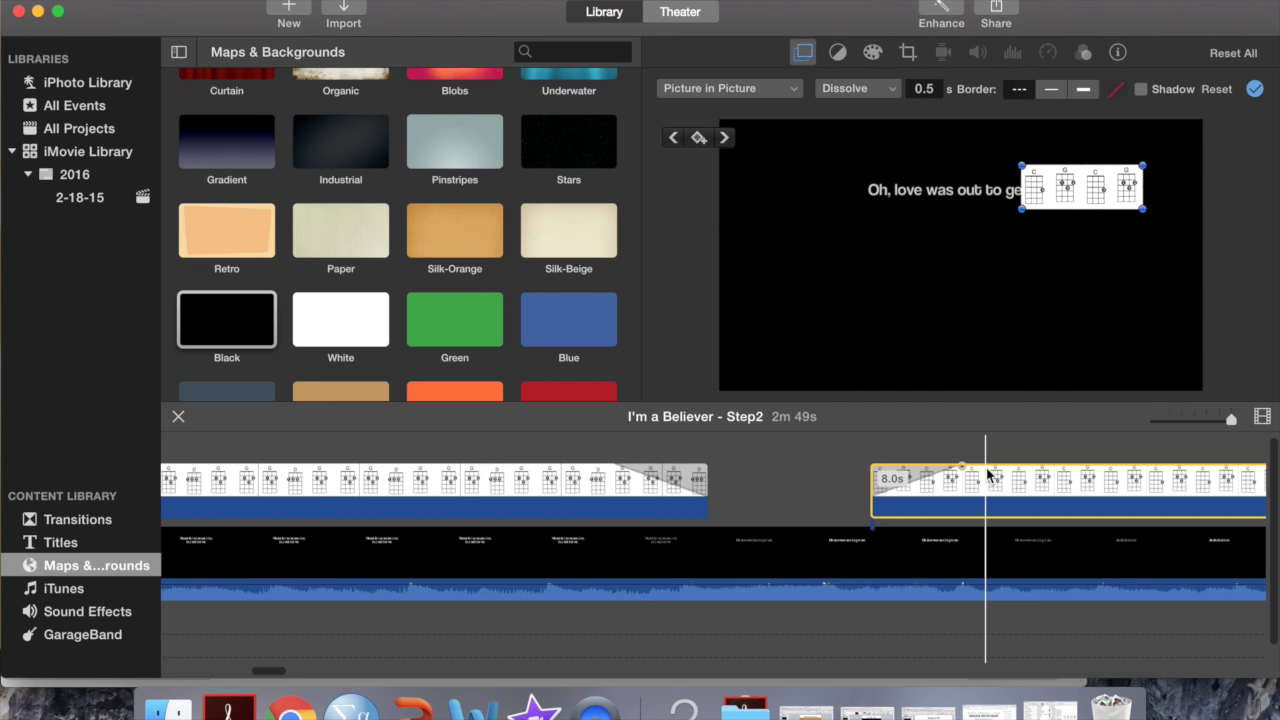
left_click_drag(988, 484, 823, 484)
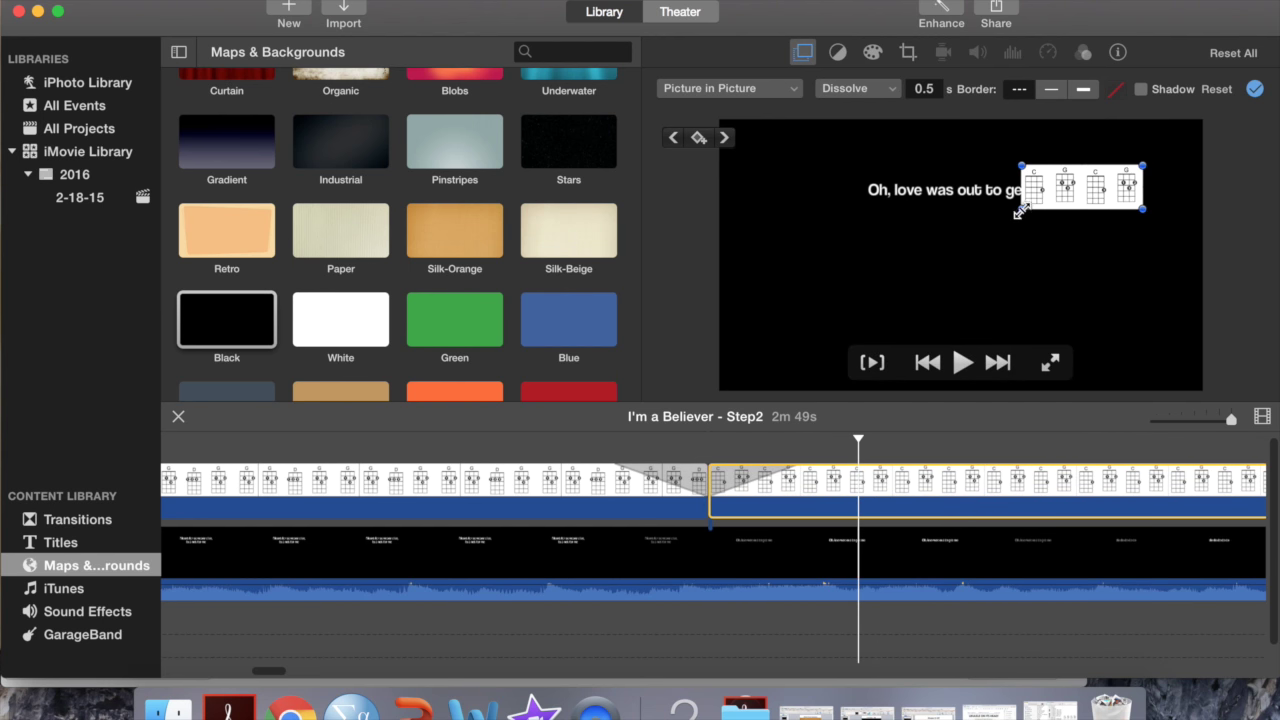
mouse_move(1020, 211)
left_mouse_down()
mouse_move(963, 266)
mouse_move(1024, 215)
mouse_move(994, 320)
mouse_move(918, 396)
left_mouse_up()
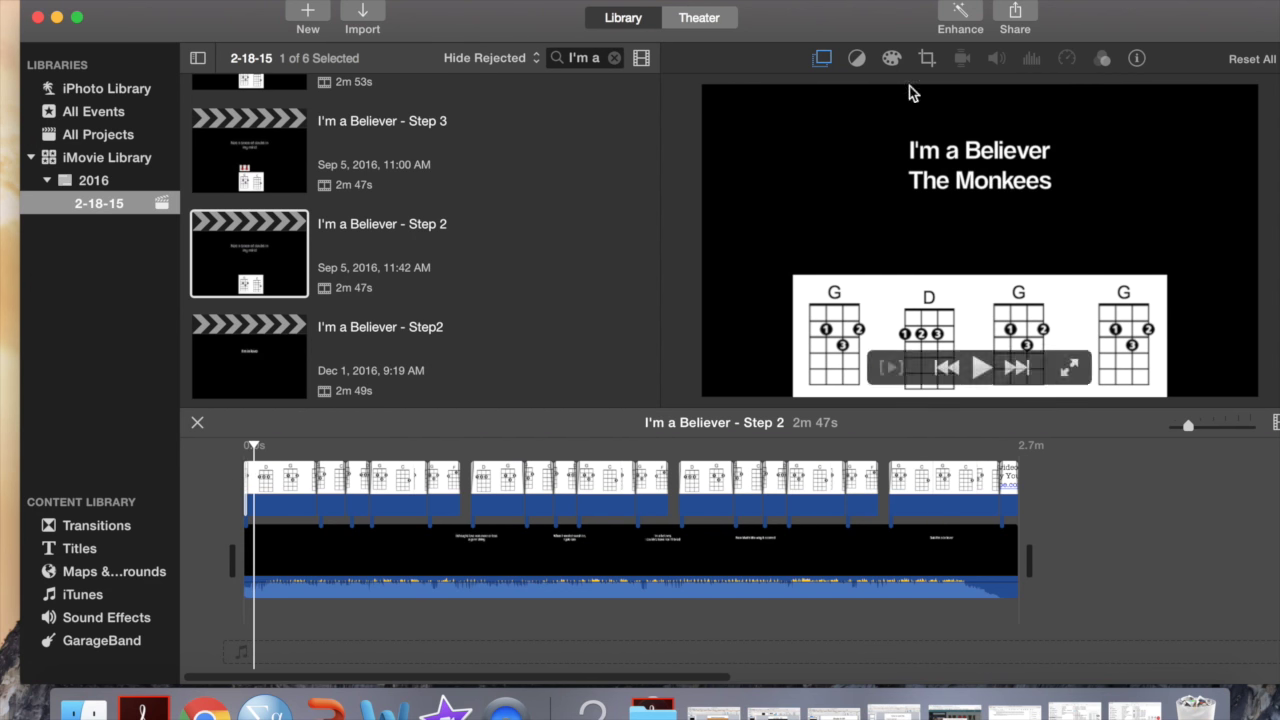
- Export the I'm a Believer - Step 2 movie to a file via Share > File
left_click(1018, 20)
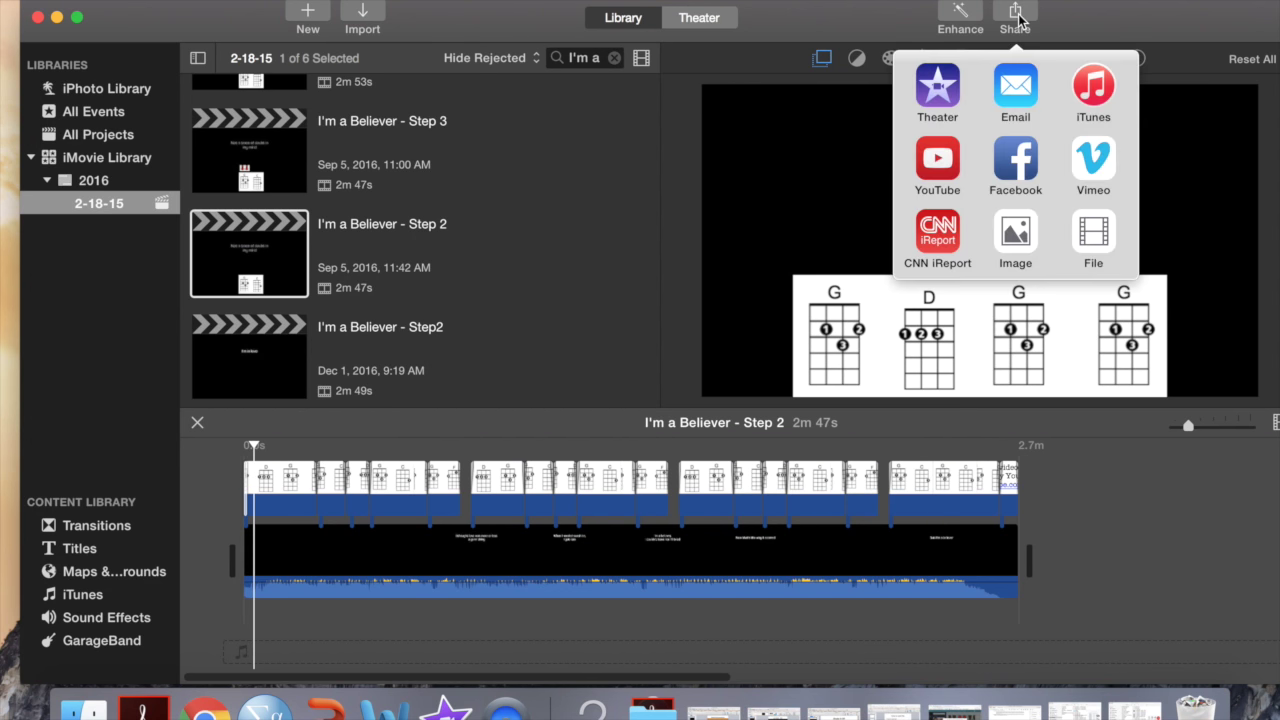
left_click(1089, 232)
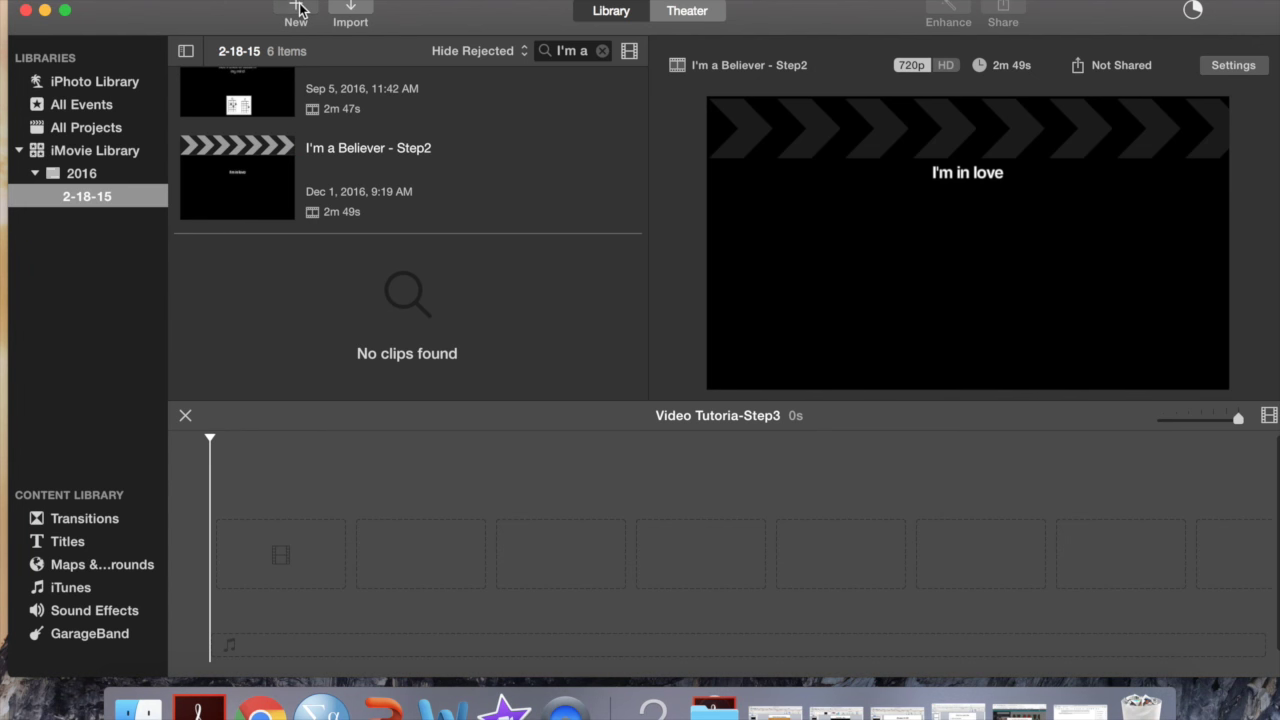
- Create a No Theme movie project named Video Tutoria-Step3 in the 2-18-15 event
left_click(299, 10)
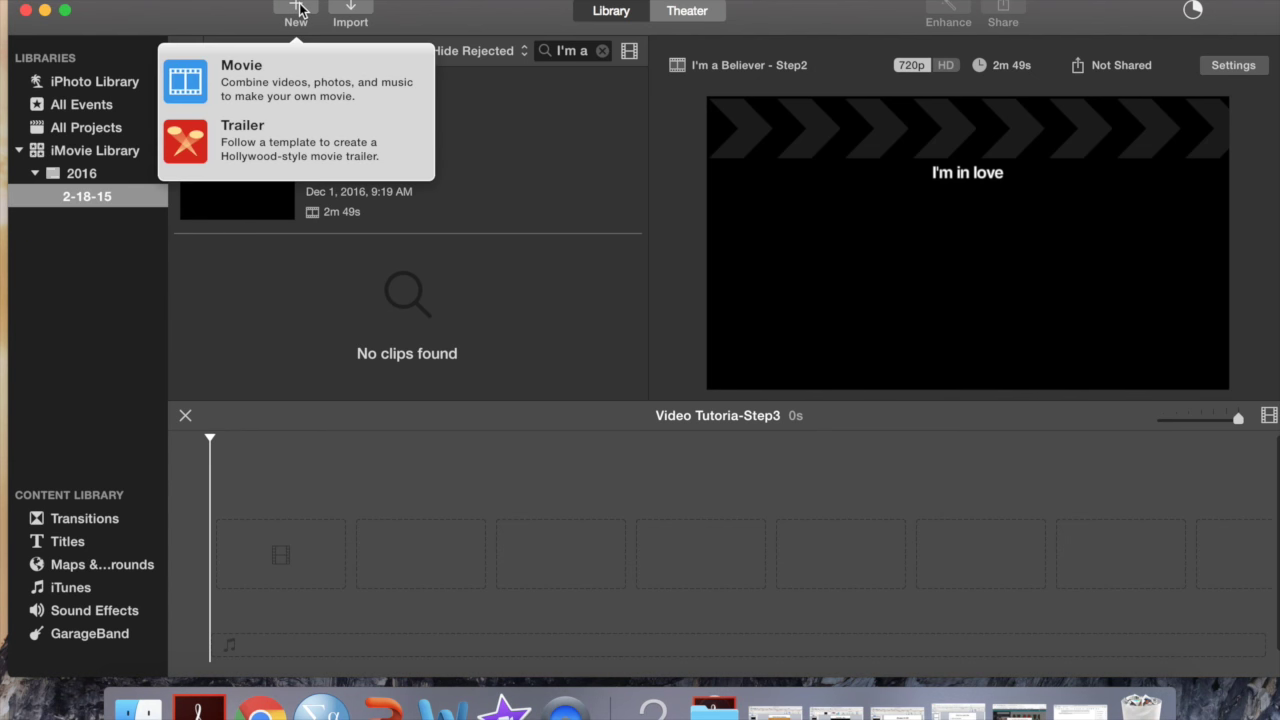
left_click(262, 64)
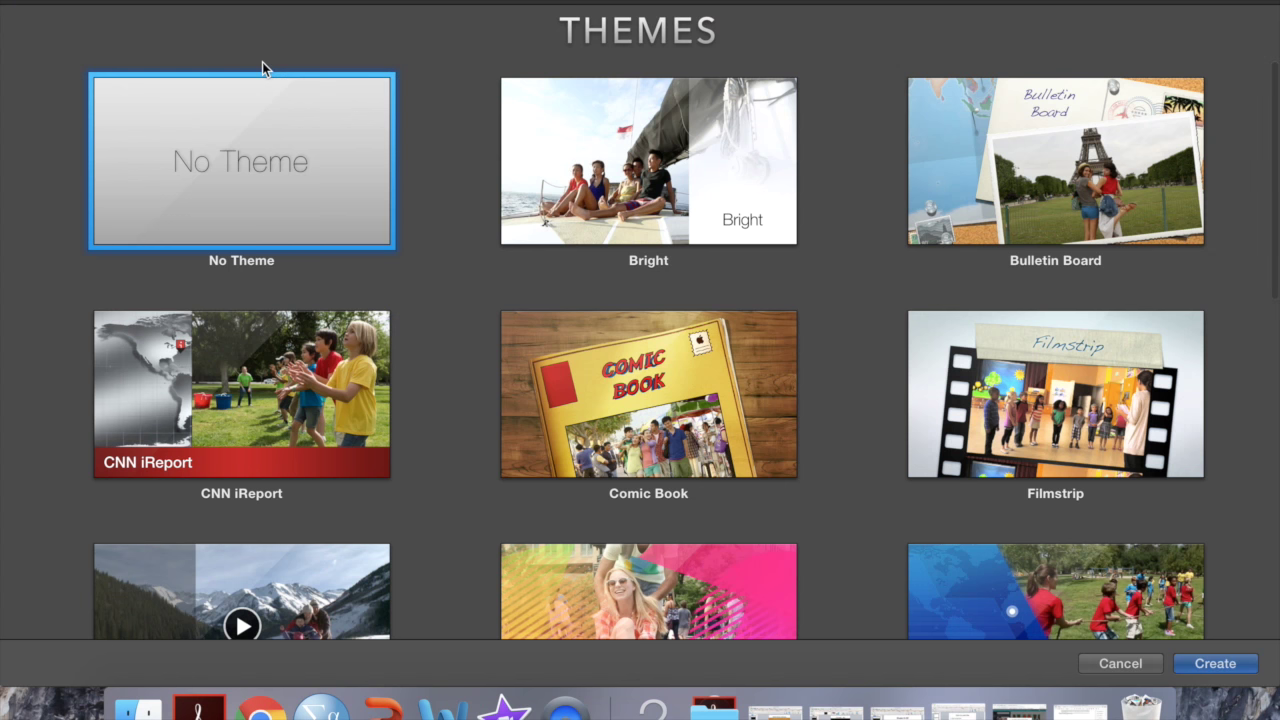
key("Return")
type("I'm a Believer-Step3")
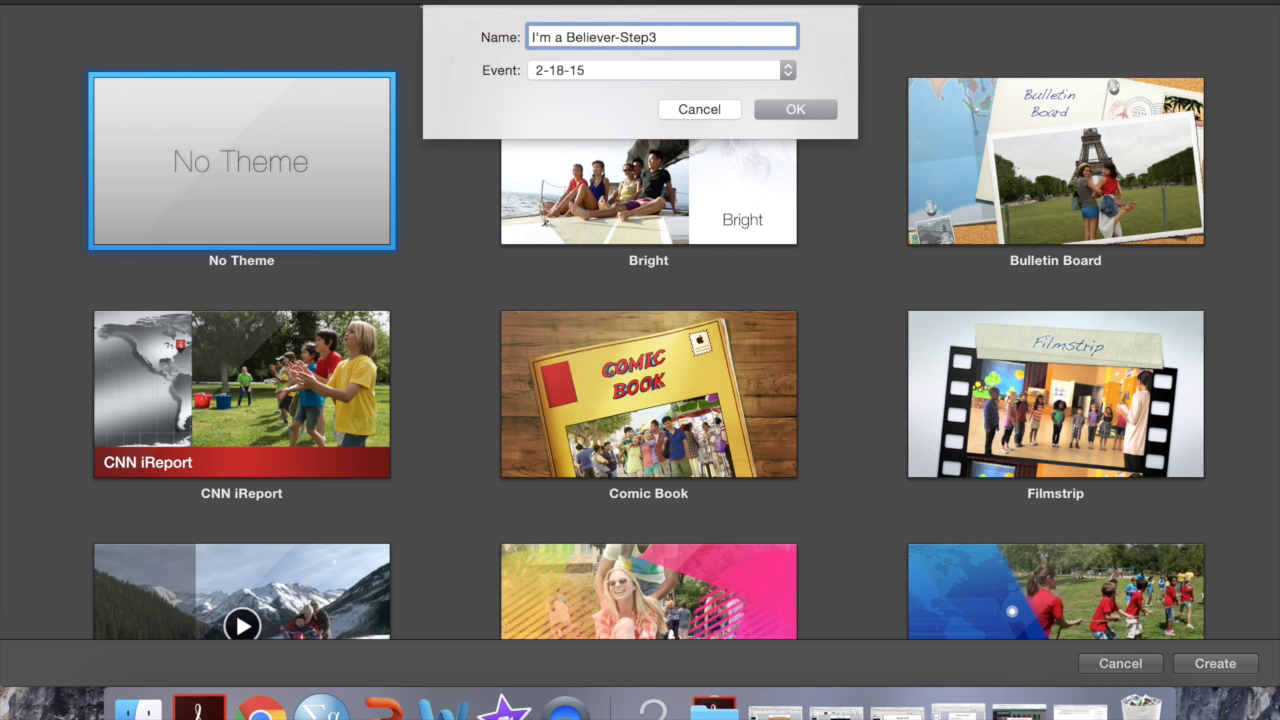
key("Return")
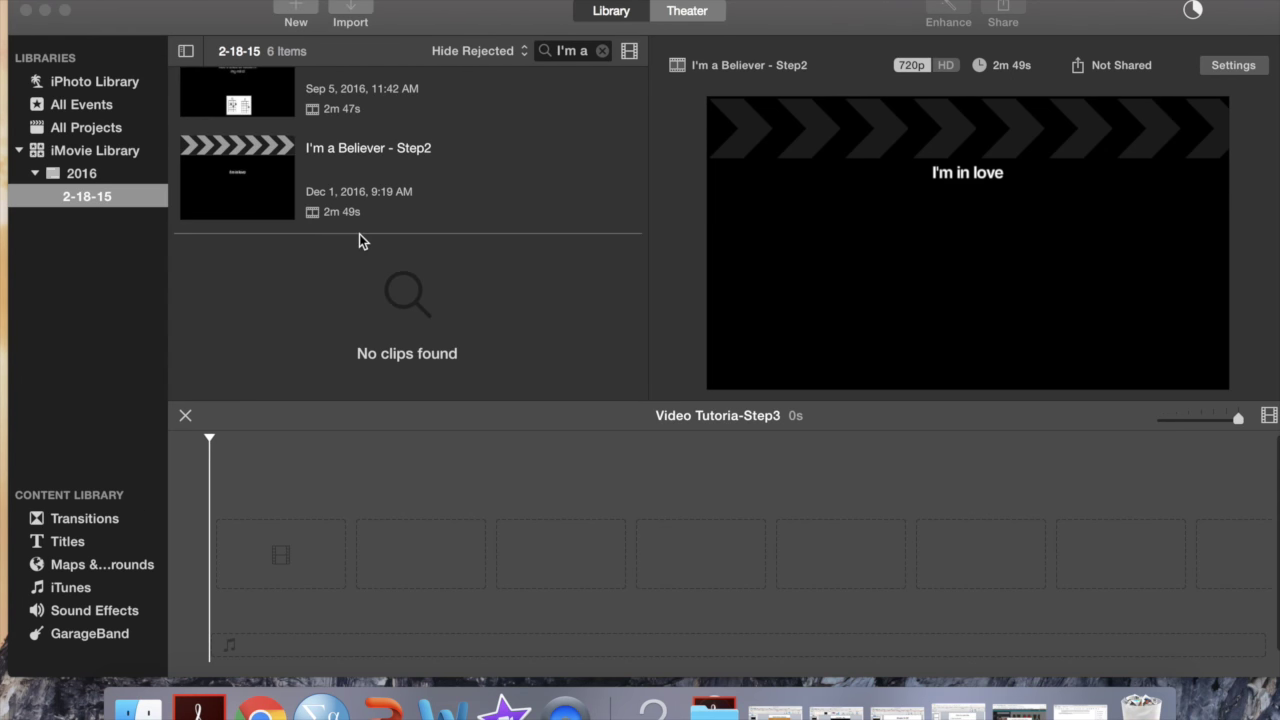
- Drag I'm a Believer - Step 2.mp4 from the Finder folder into the empty Step3 timeline
left_click(138, 708)
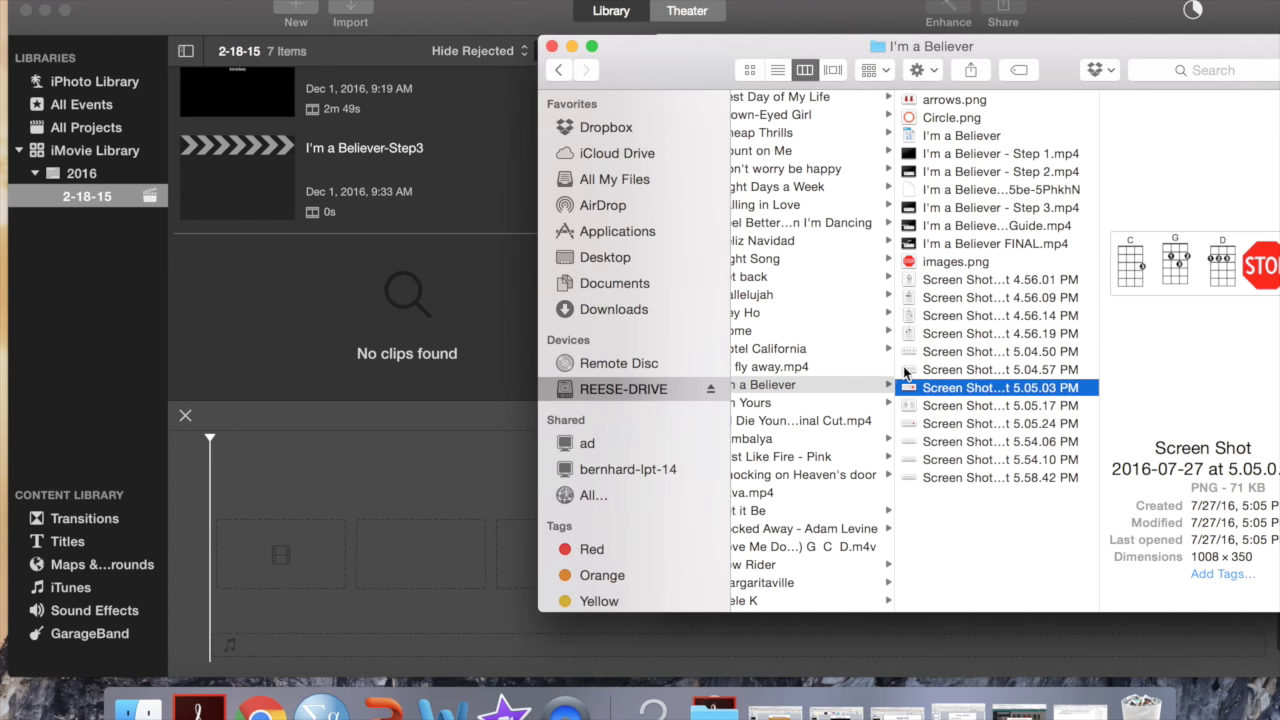
left_click(1016, 173)
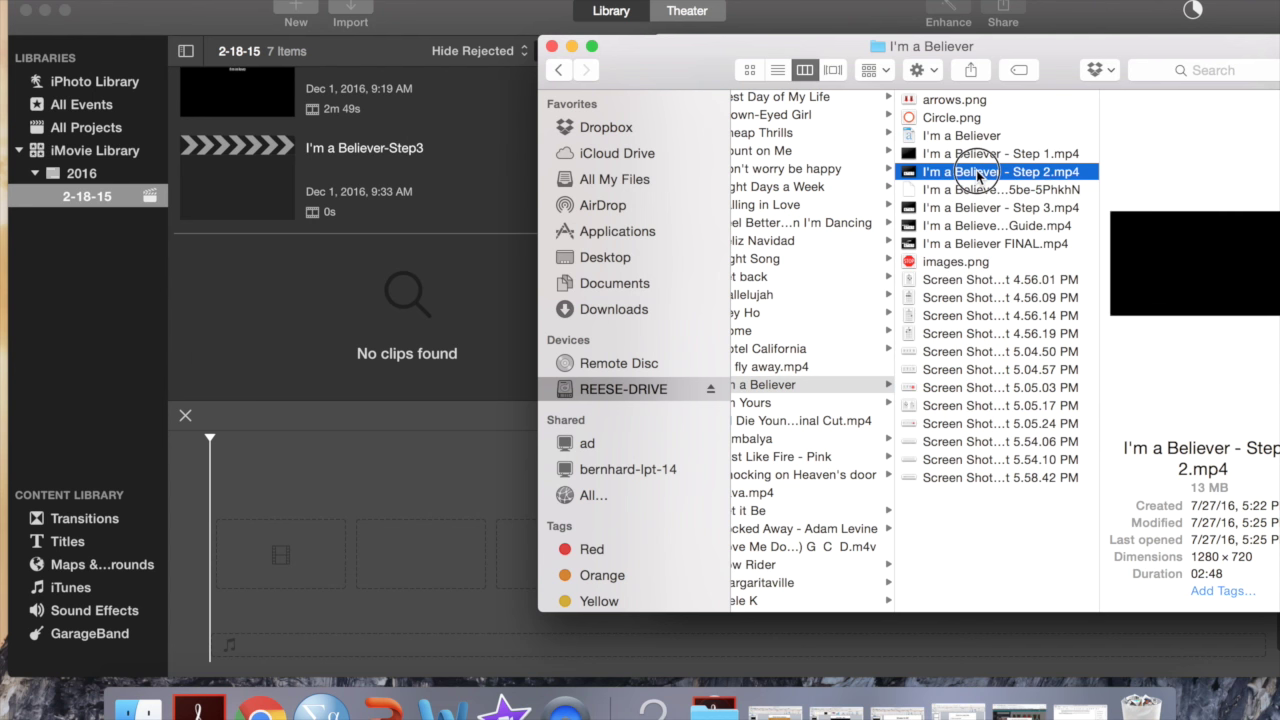
mouse_move(978, 176)
left_mouse_down()
mouse_move(814, 229)
mouse_move(509, 417)
mouse_move(266, 489)
mouse_move(266, 509)
mouse_move(229, 514)
mouse_move(245, 527)
left_mouse_up()
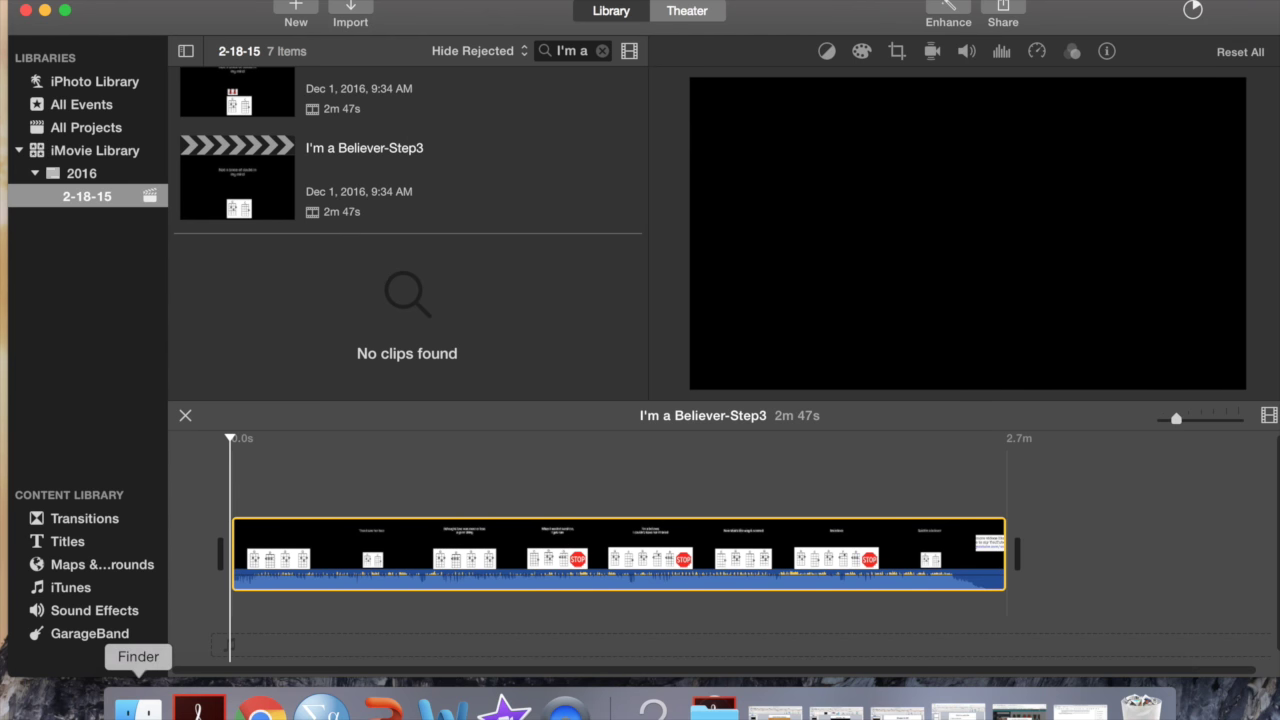
left_click(138, 708)
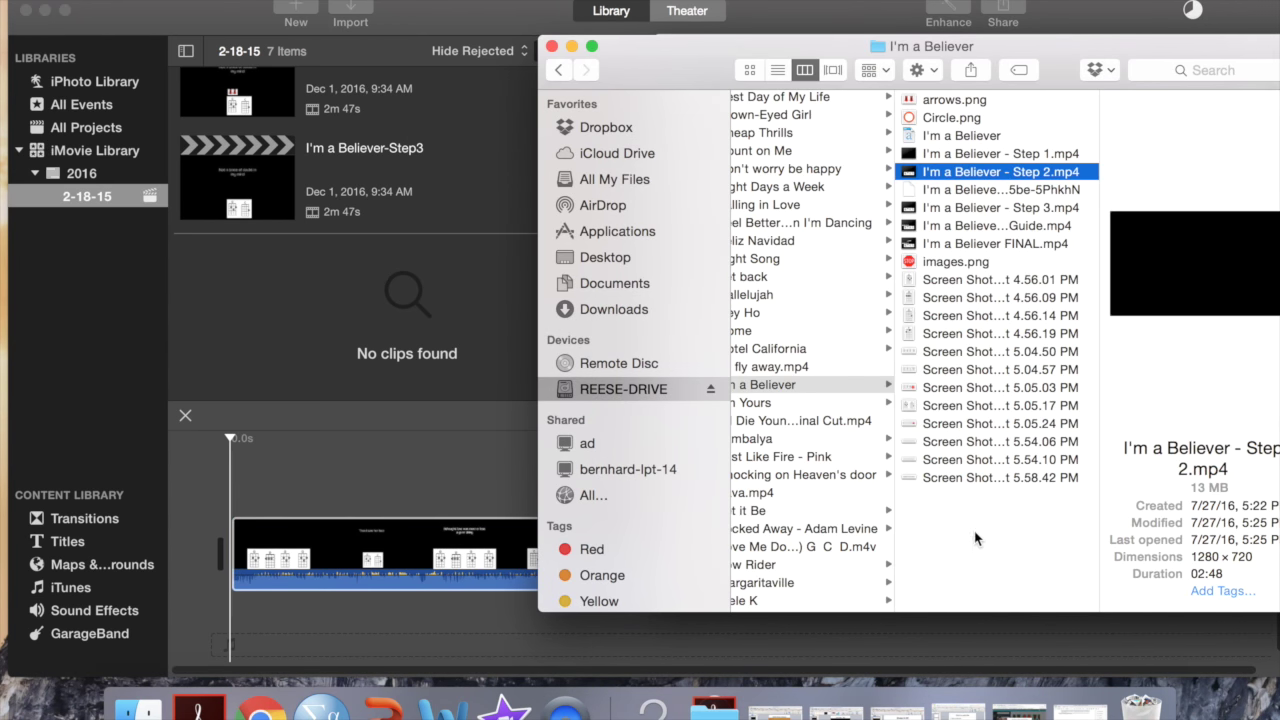
- Place Circle.png above the video clip and enlarge the timeline view
left_click(947, 118)
mouse_move(927, 120)
left_mouse_down()
mouse_move(694, 189)
mouse_move(424, 435)
mouse_move(371, 457)
mouse_move(400, 457)
mouse_move(258, 485)
left_mouse_up()
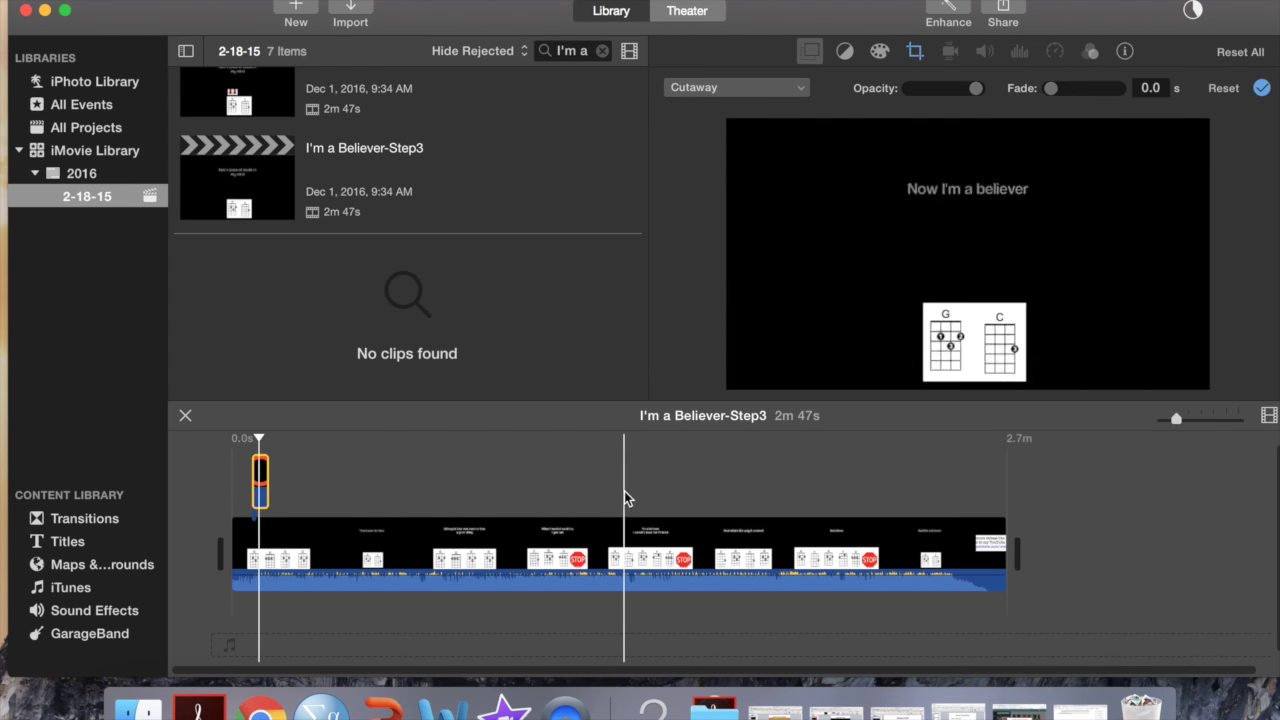
left_click(1222, 419)
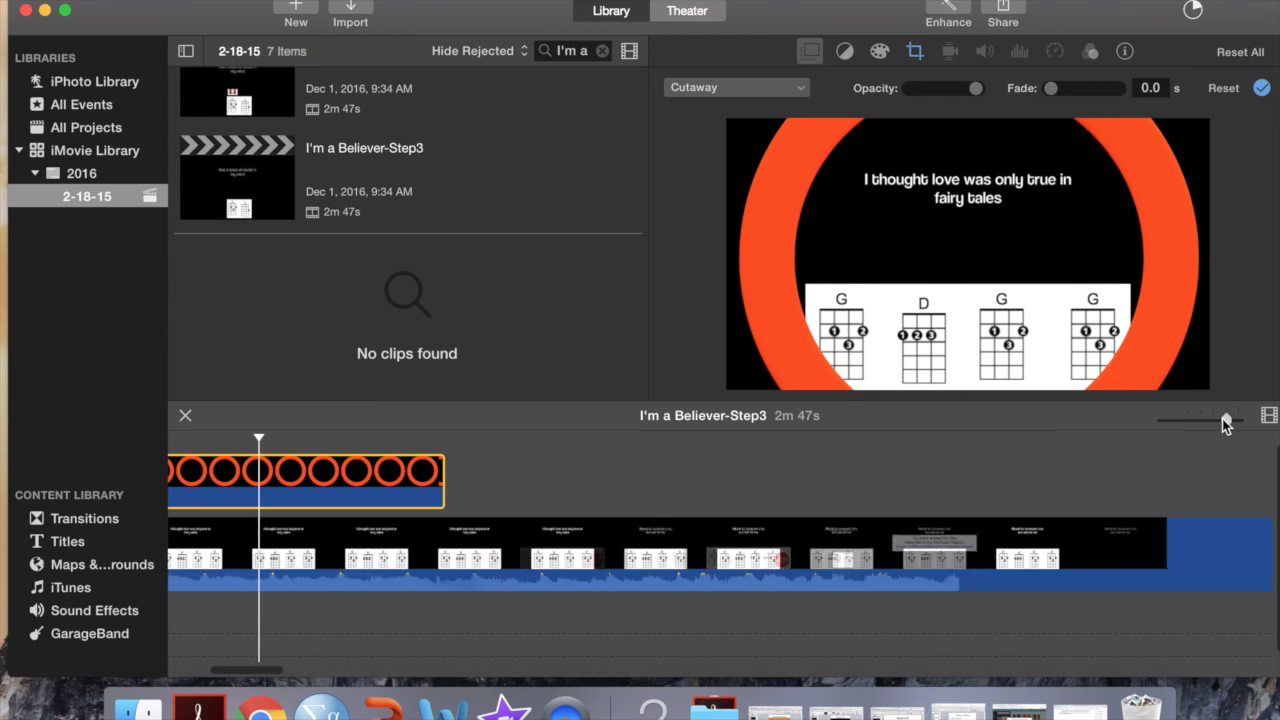
scroll(745, 566, "left", 5)
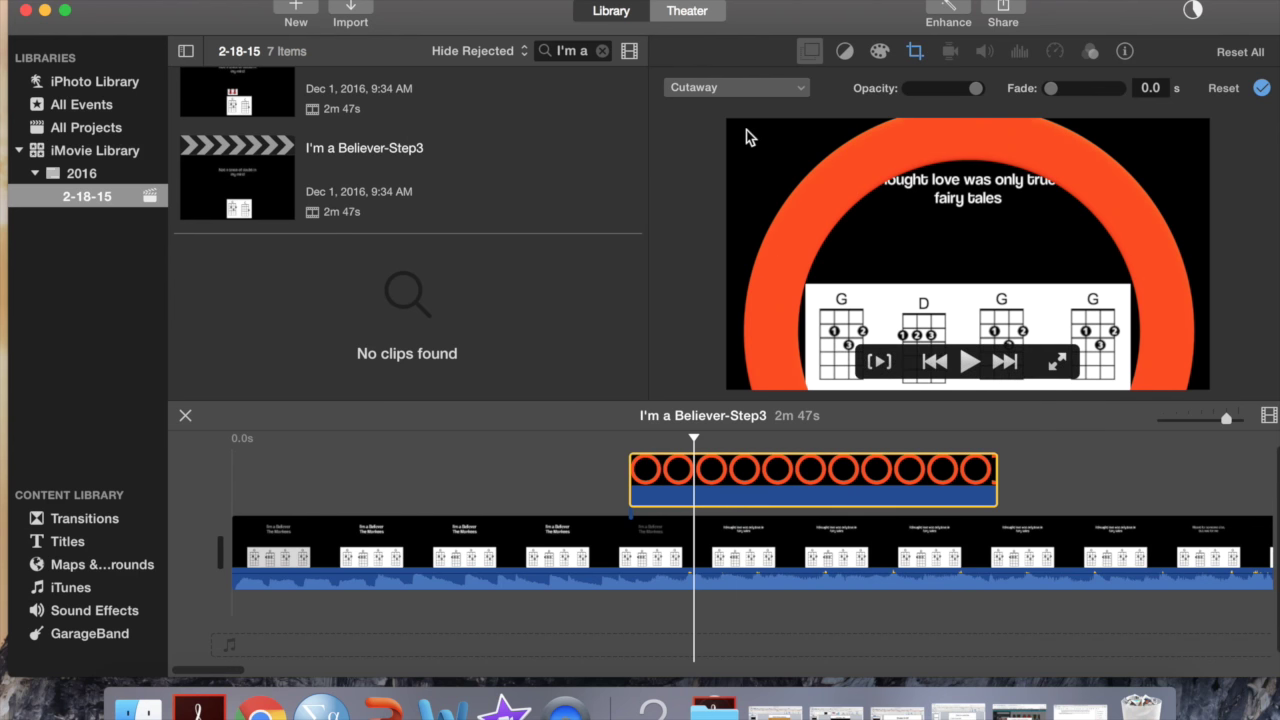
- Make the circle a Picture in Picture inset with Fit cropping, positioned over the first G chord
left_click(788, 90)
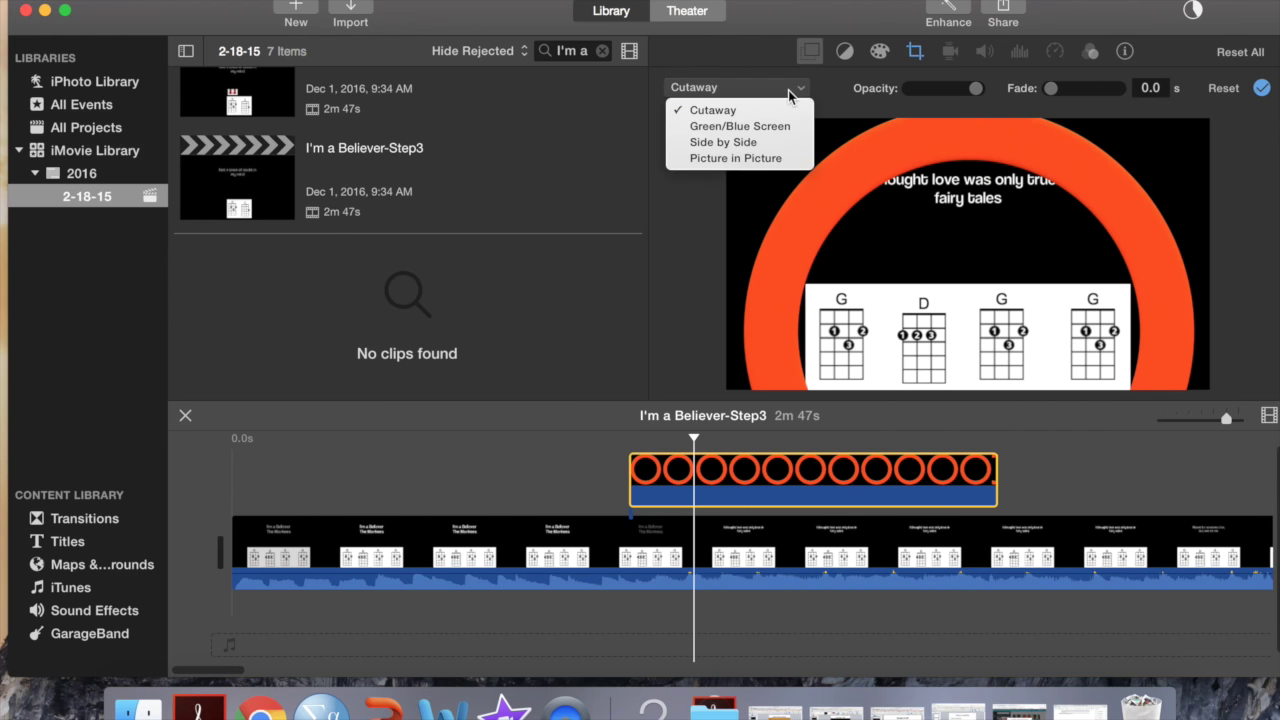
left_click(775, 158)
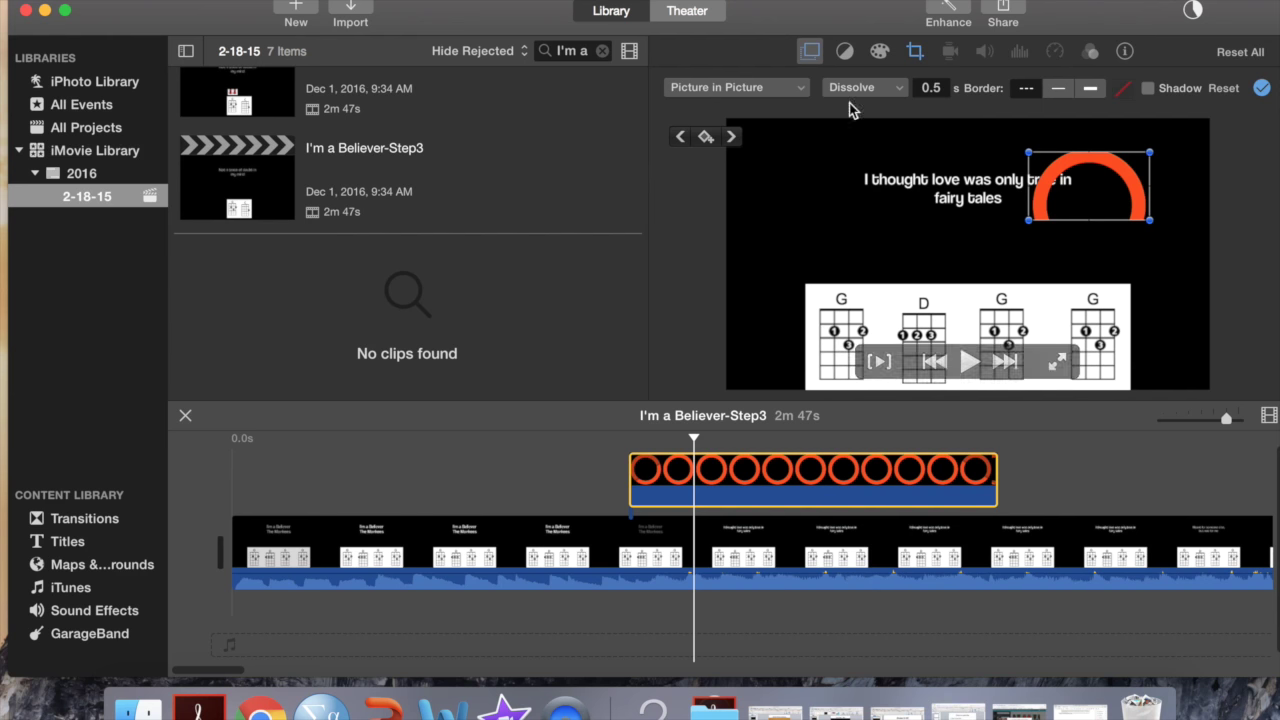
left_click(916, 52)
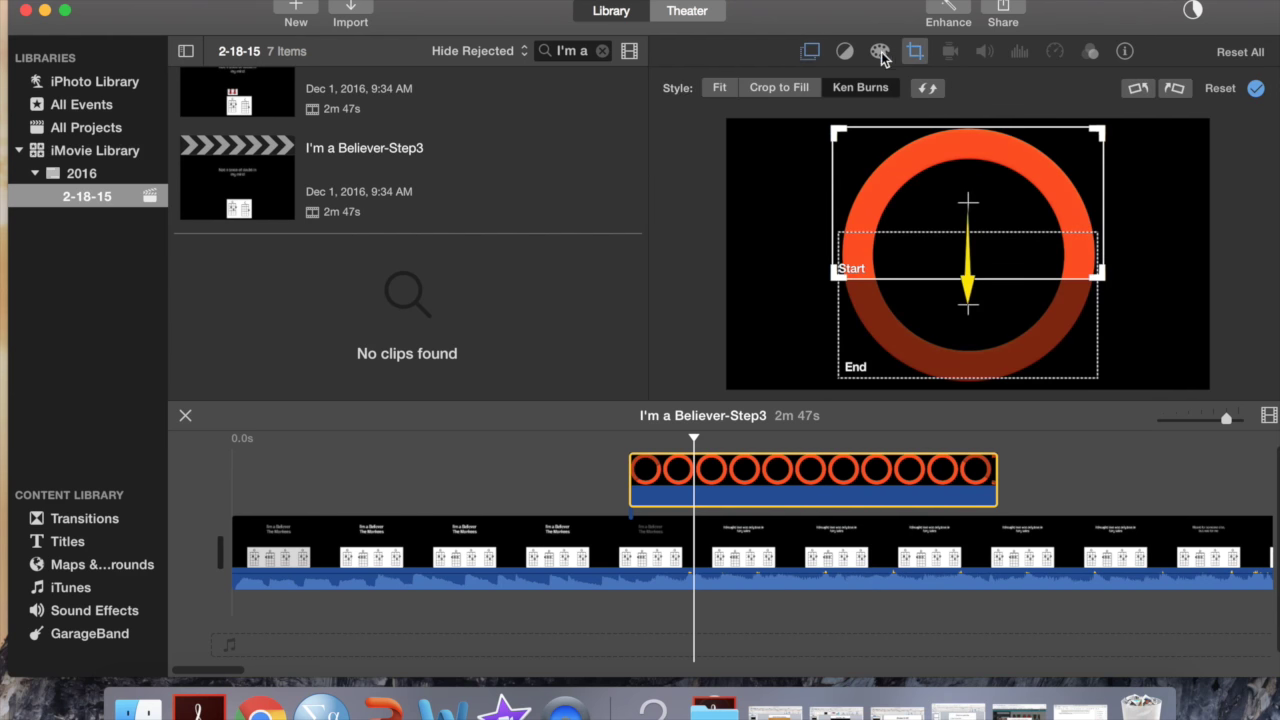
left_click(720, 89)
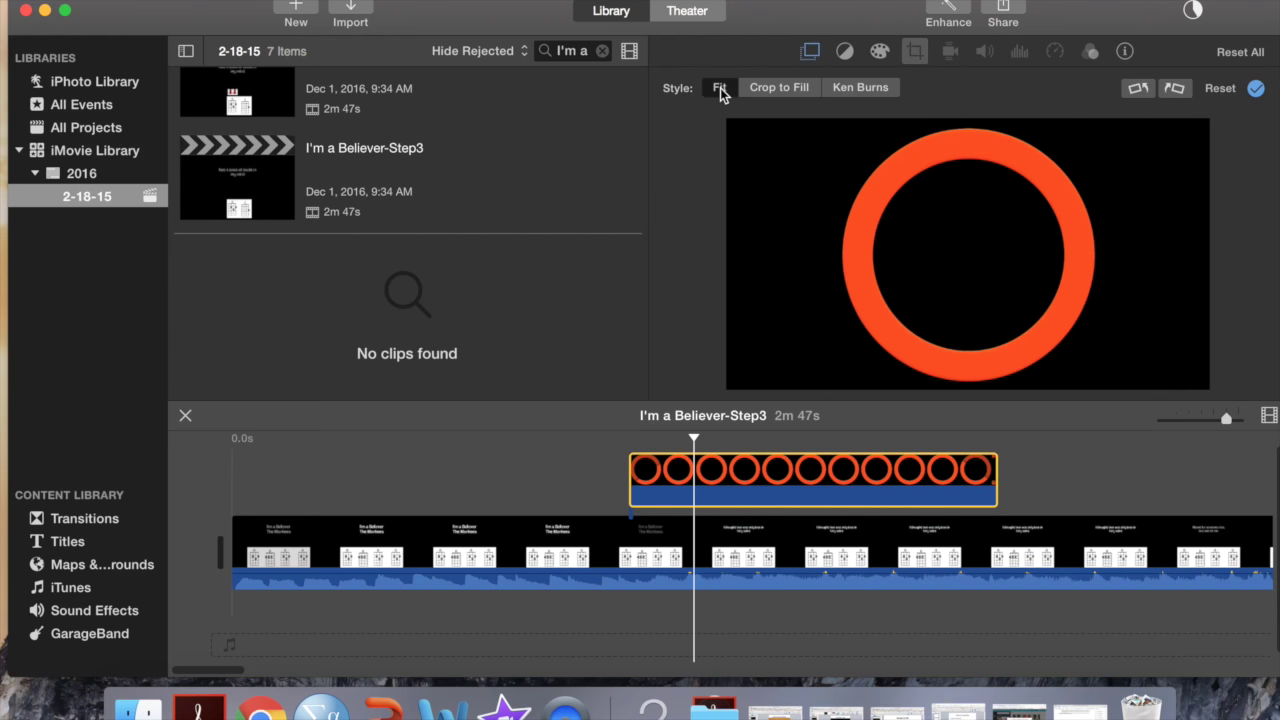
left_click(811, 52)
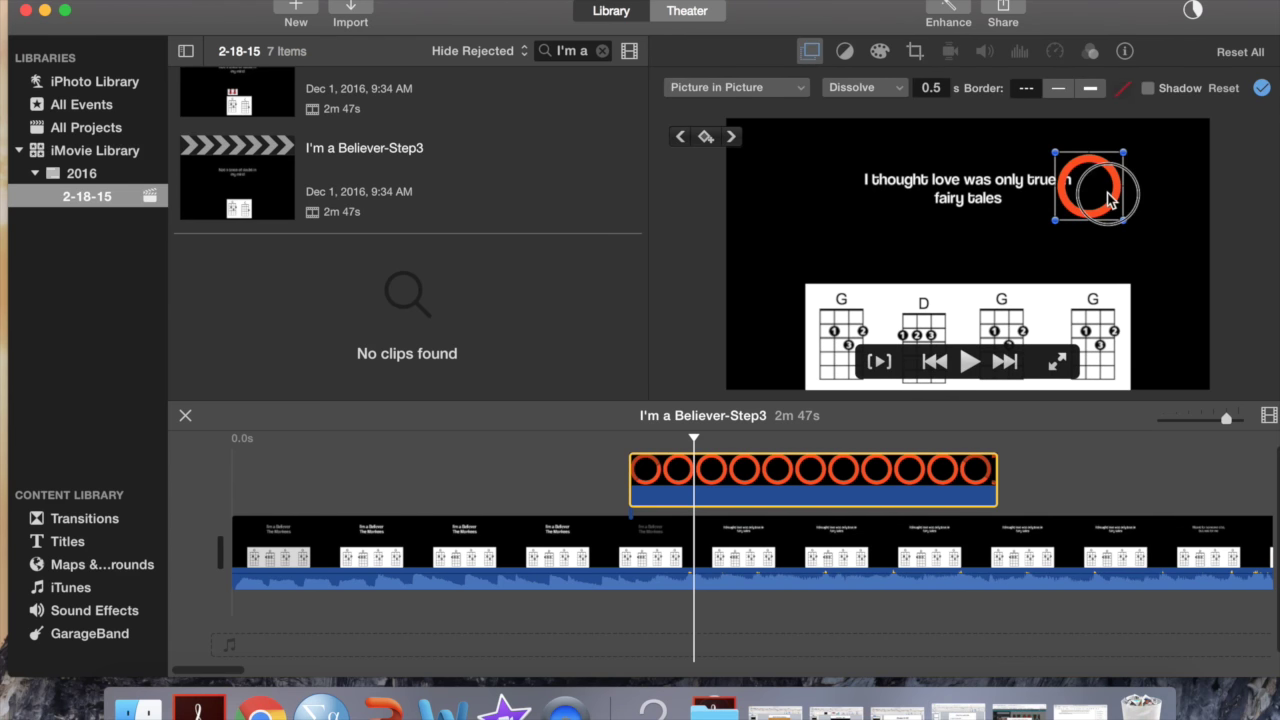
mouse_move(1108, 198)
left_mouse_down()
mouse_move(866, 300)
mouse_move(880, 303)
mouse_move(830, 267)
mouse_move(838, 294)
left_mouse_up()
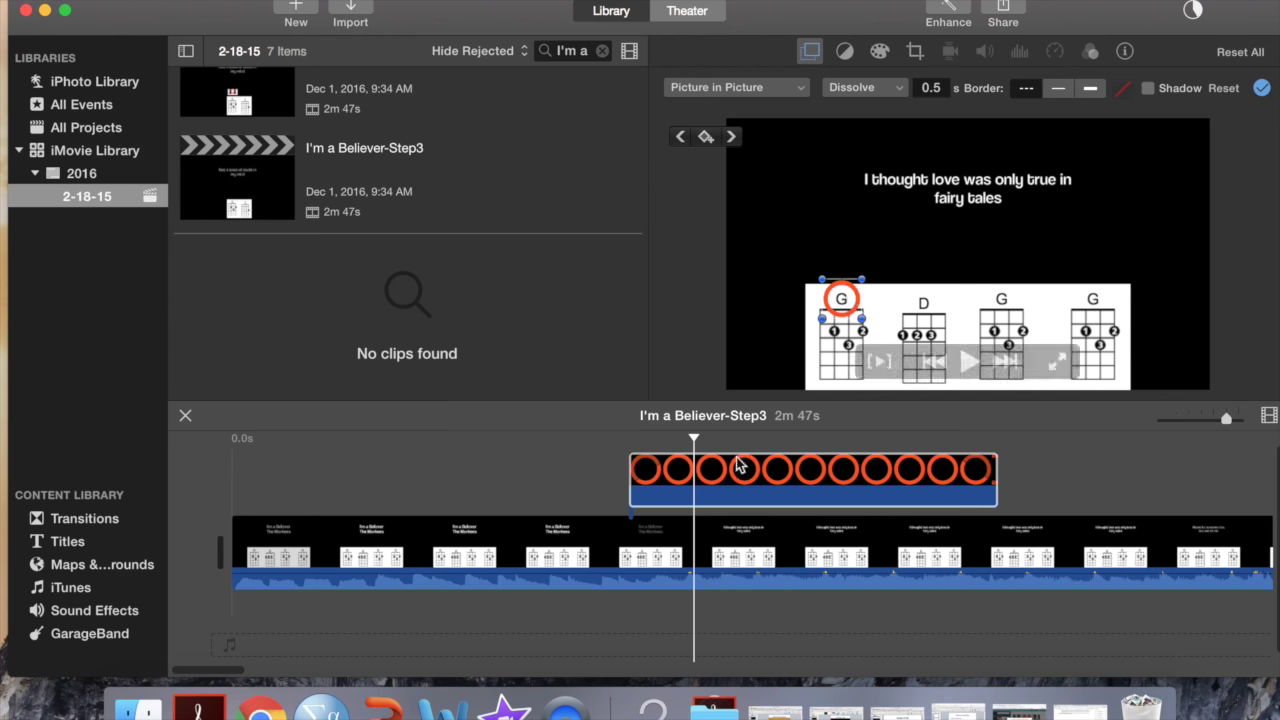
- Shorten the first circle overlay to 1.4 seconds and play it back to check
left_click(499, 502)
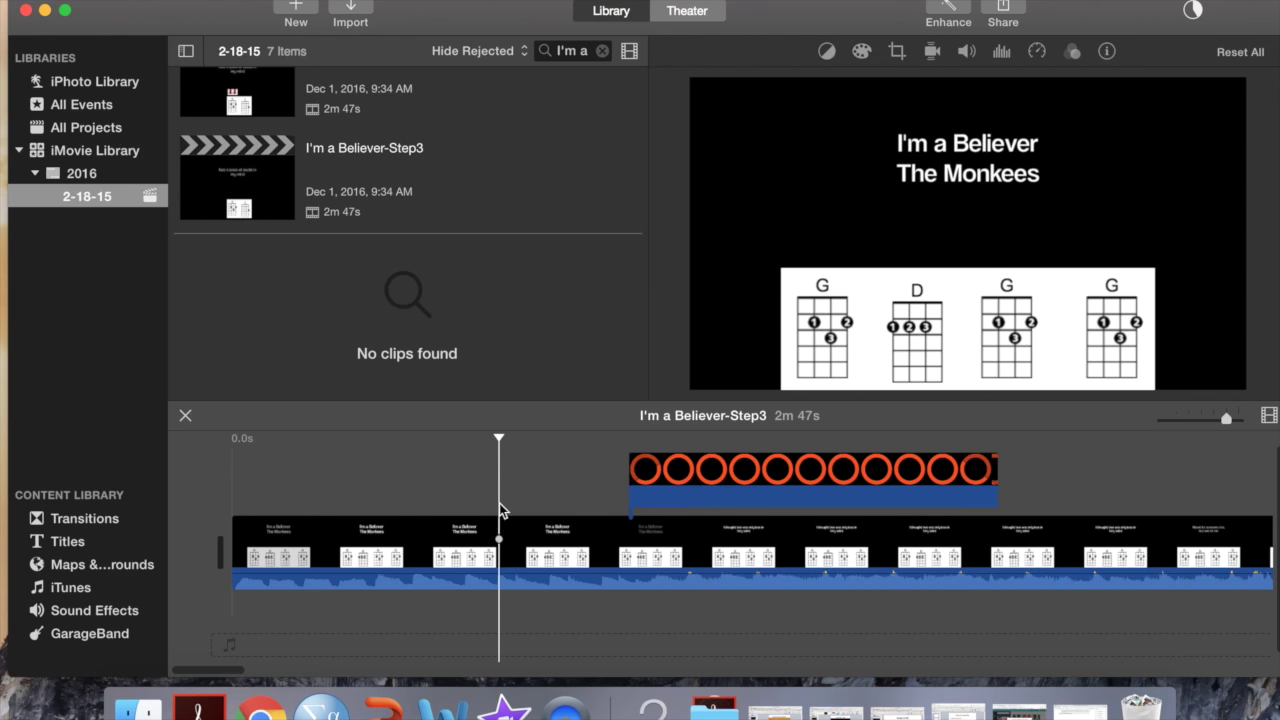
key("space")
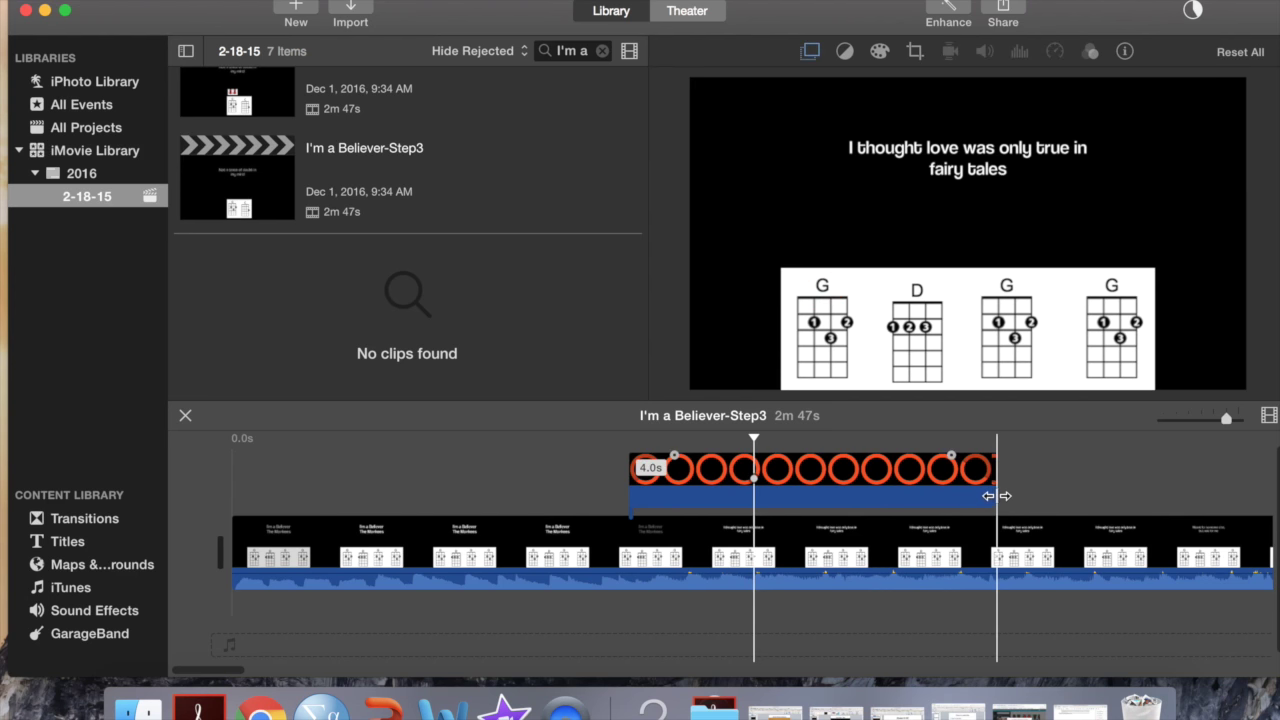
left_click_drag(995, 495, 753, 495)
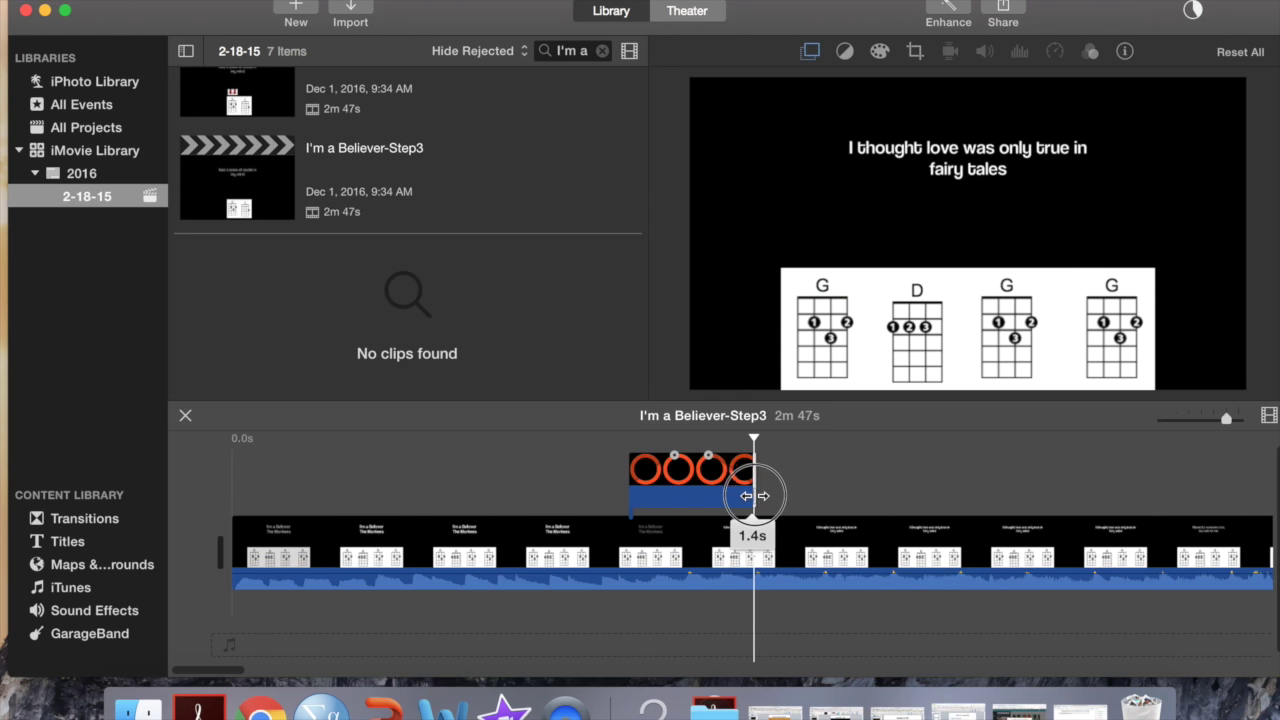
left_click(592, 491)
key("space")
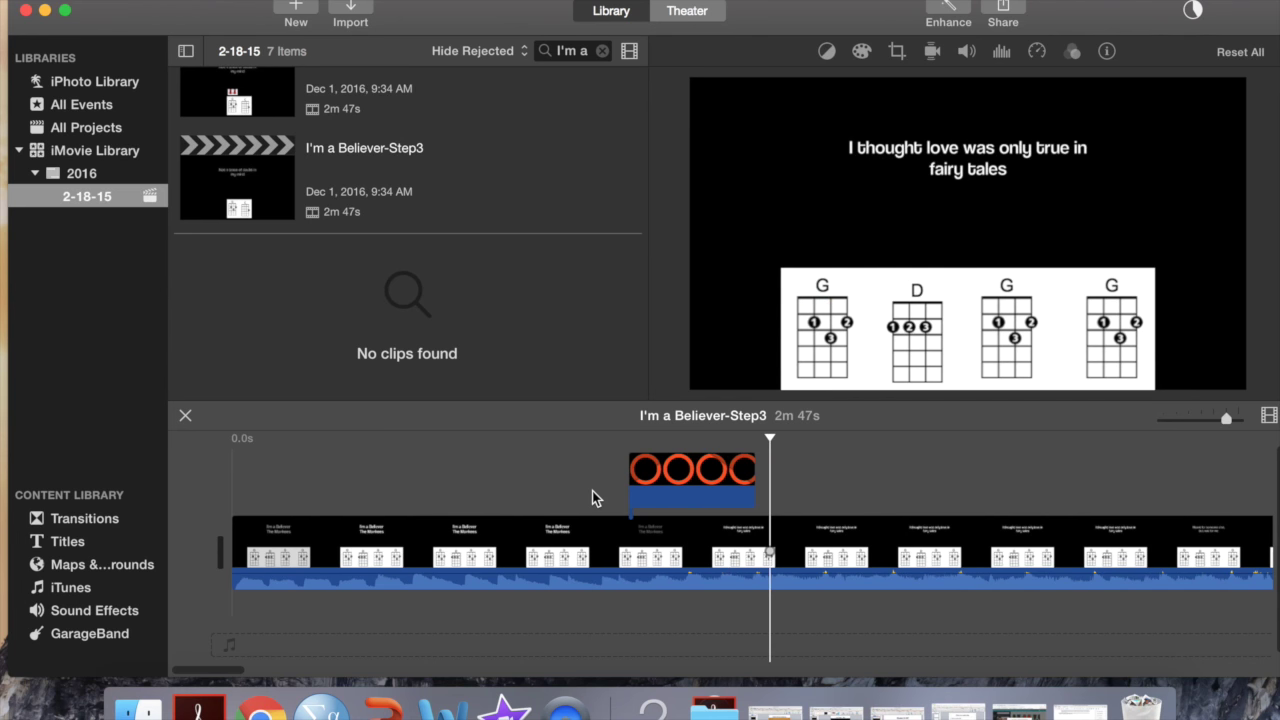
- Paste a copy of the circle clip after it, move it onto the D chord, and play back
left_click(667, 500)
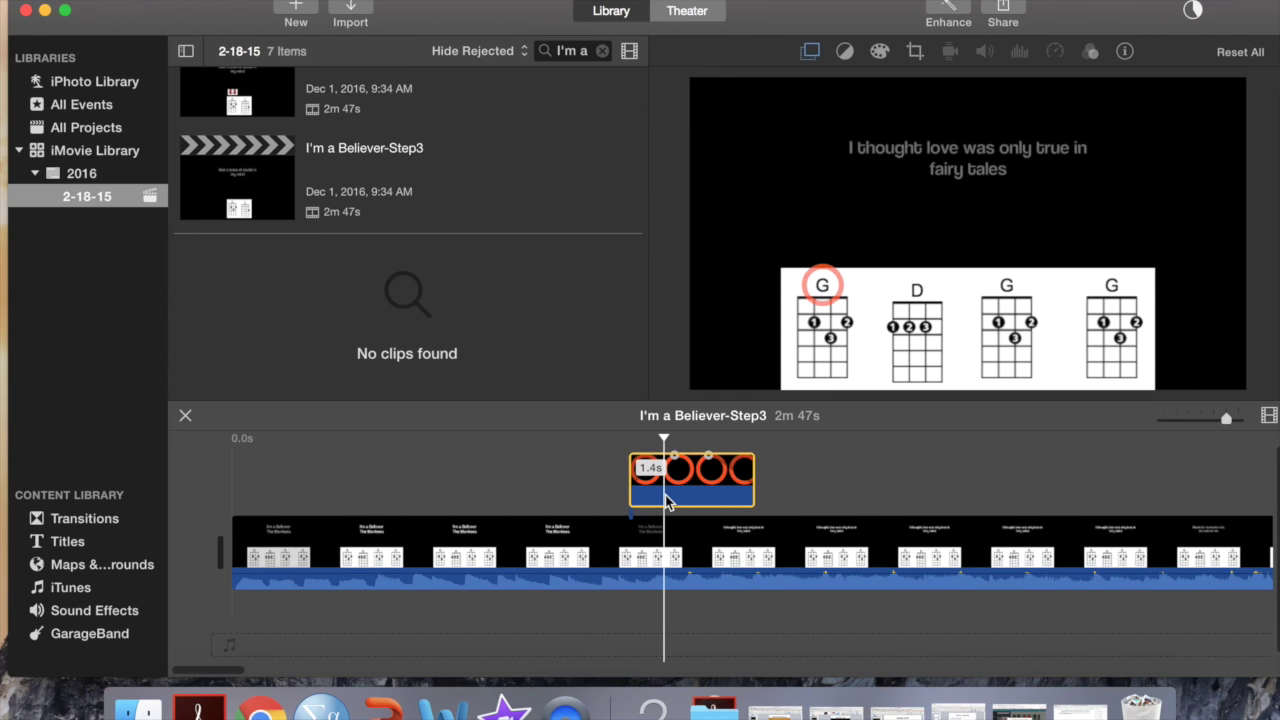
left_click(760, 491)
key("super+v")
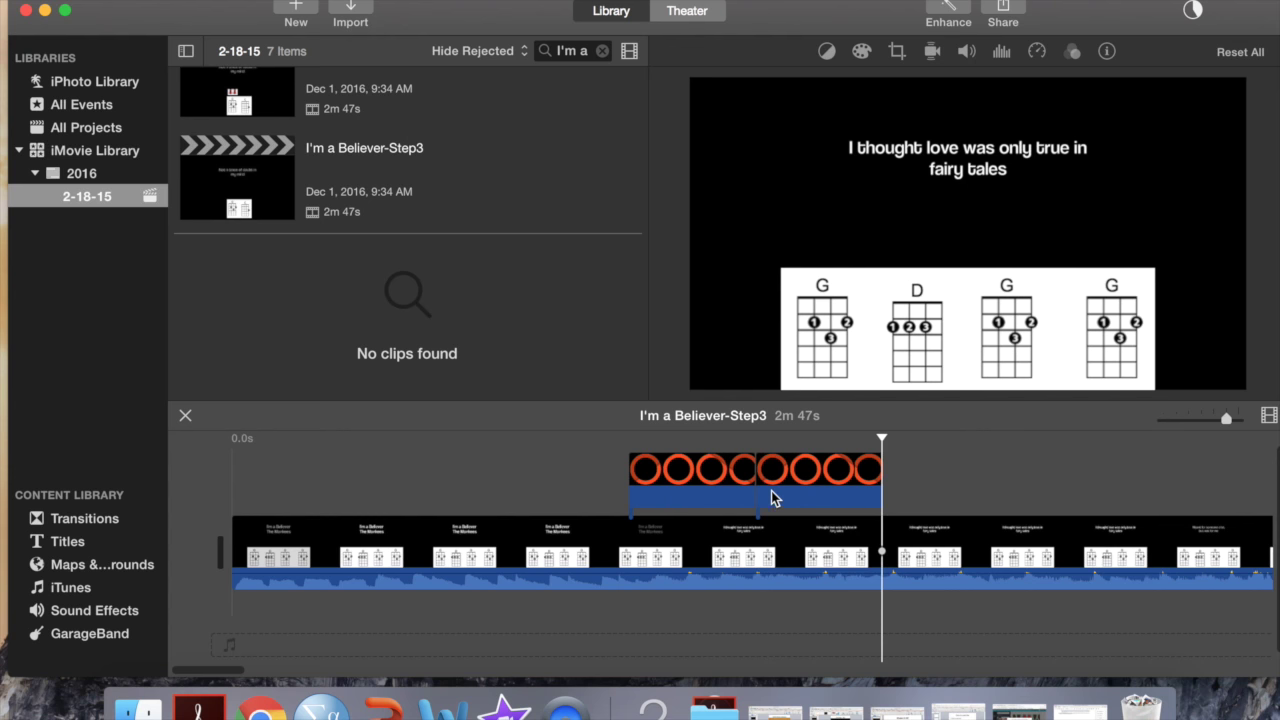
left_click(810, 494)
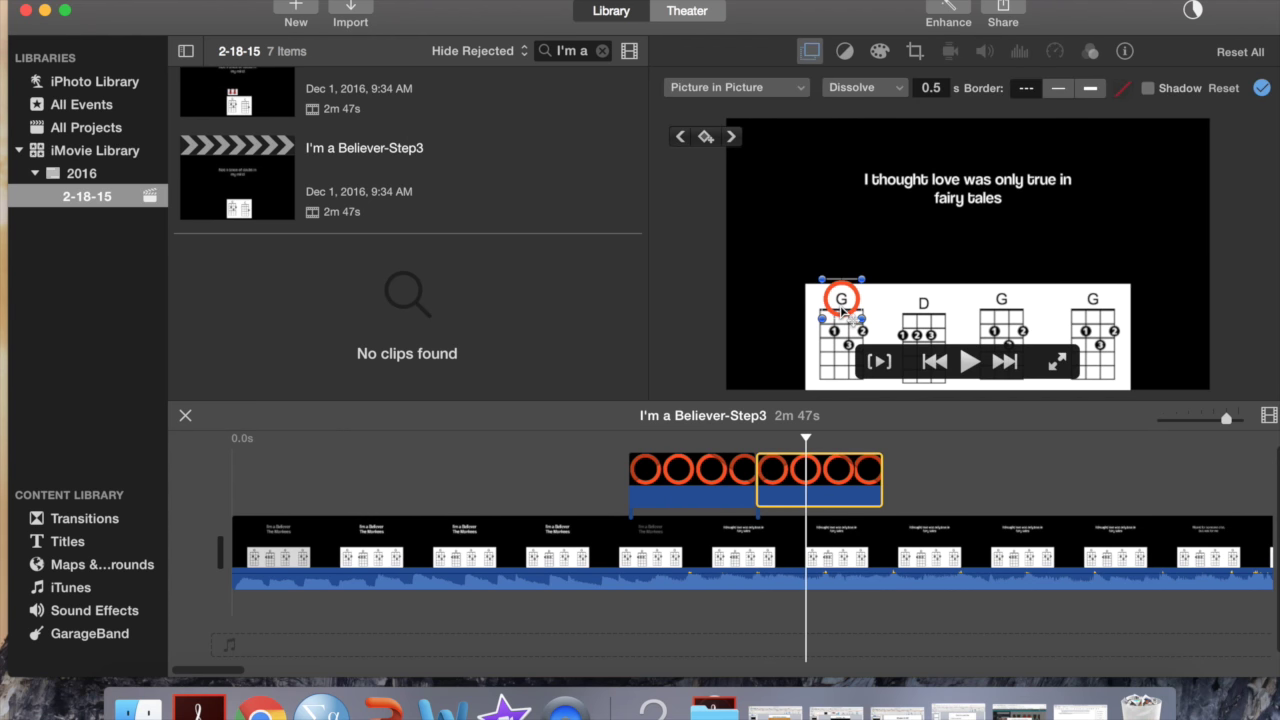
left_click_drag(843, 312, 923, 312)
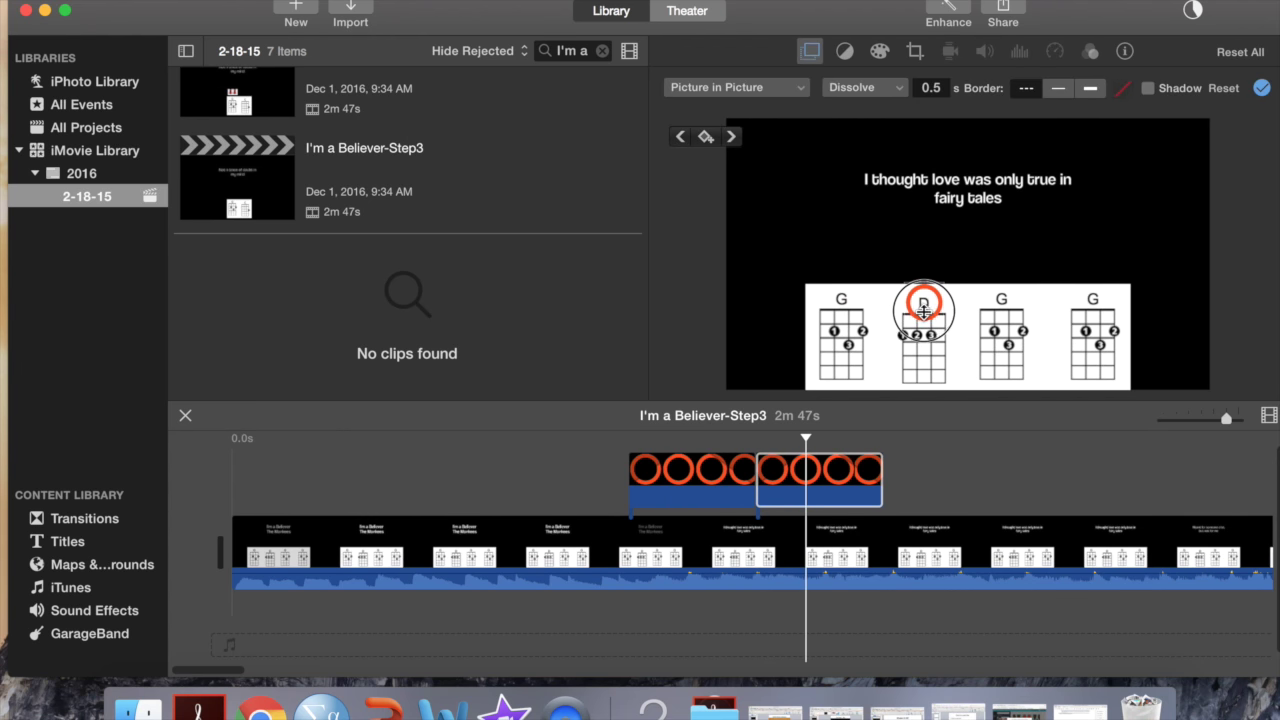
left_click(608, 482)
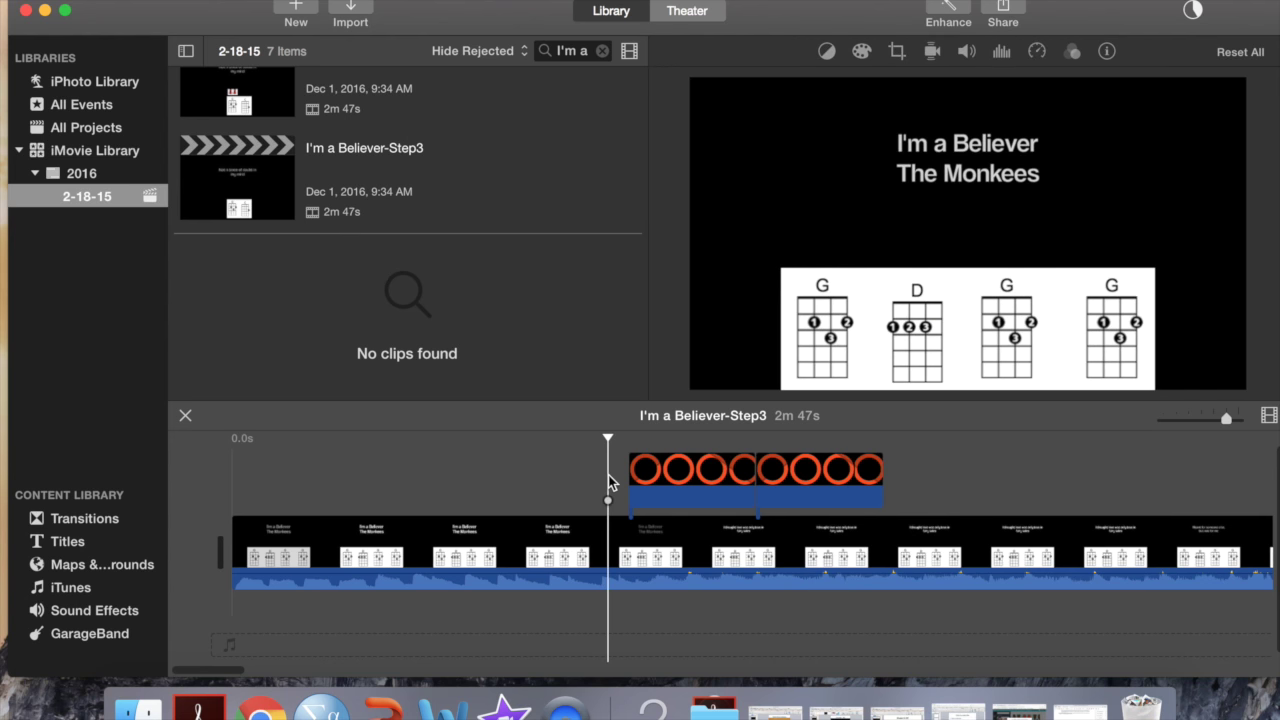
key("space")
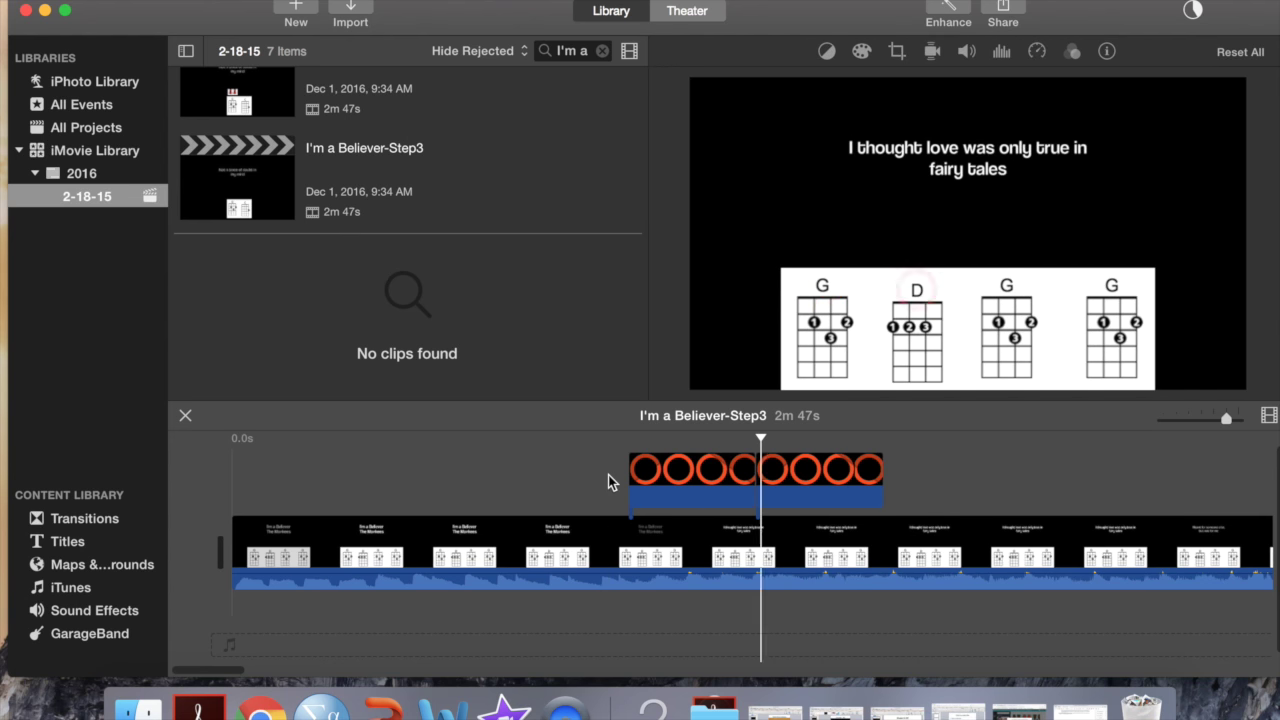
key("space")
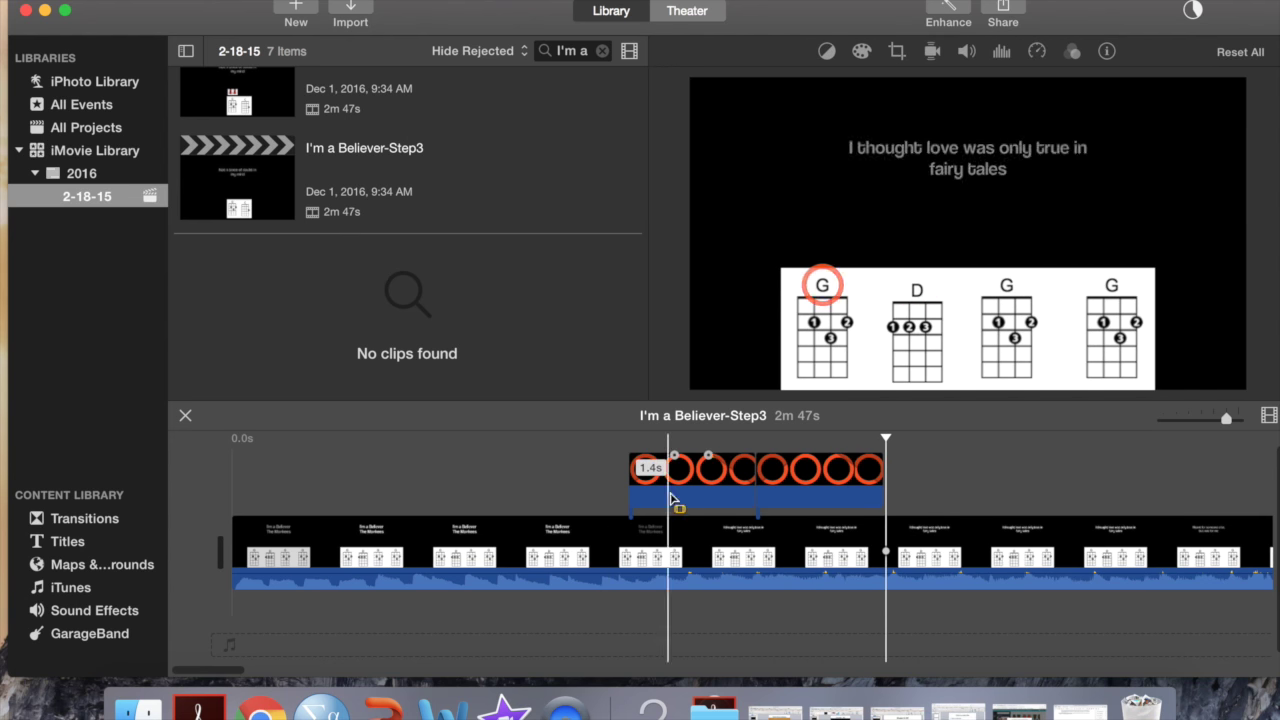
- Duplicate the second circle clip and reposition the third circle onto the next G chord
left_click(802, 490)
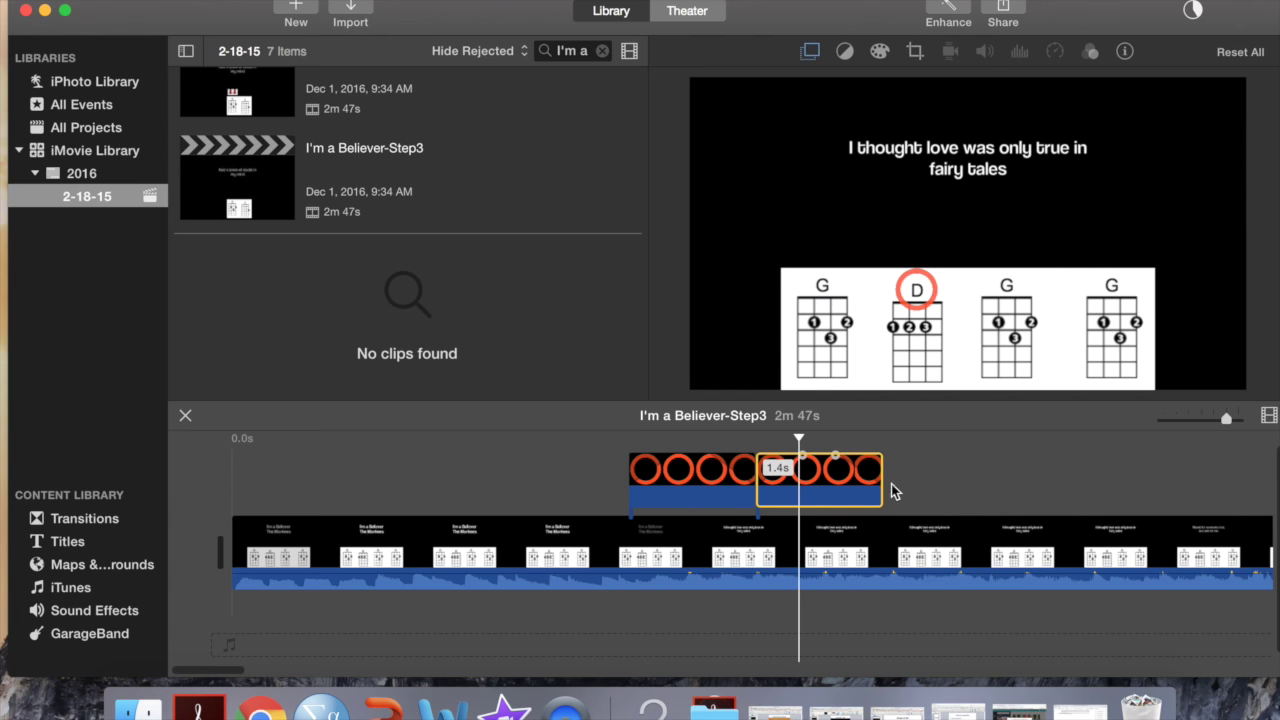
key("super+v")
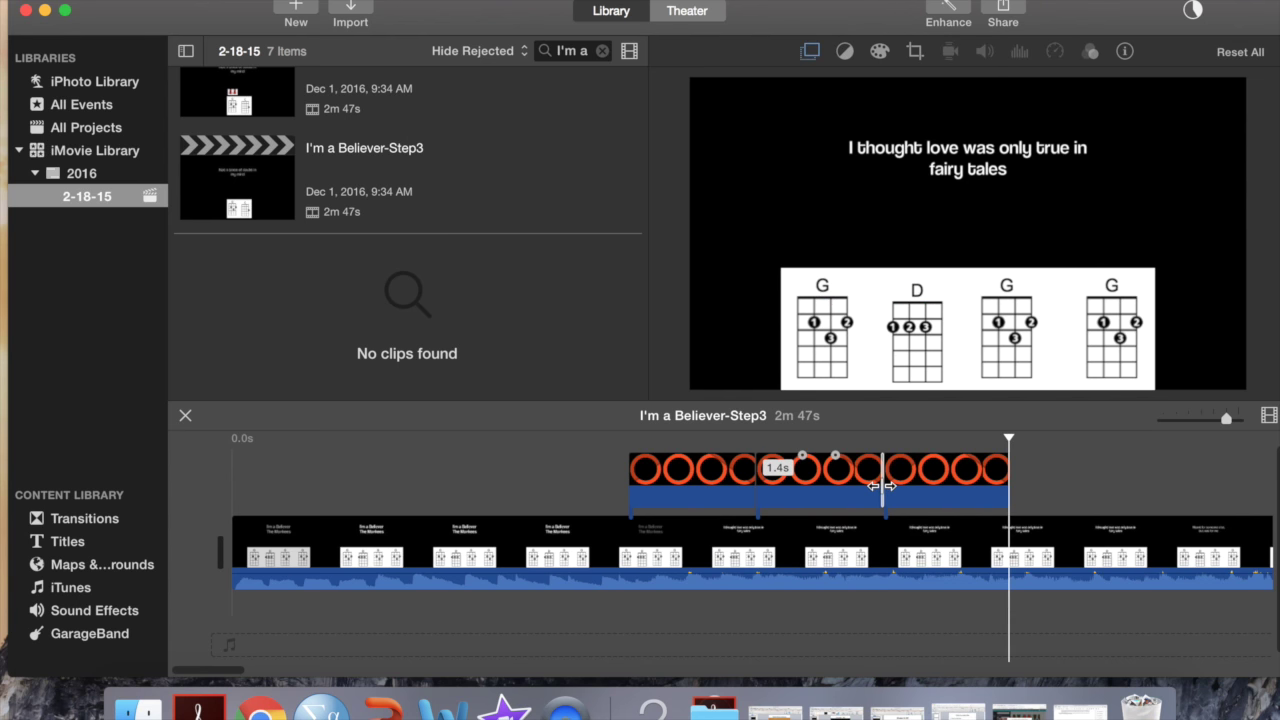
left_click(932, 480)
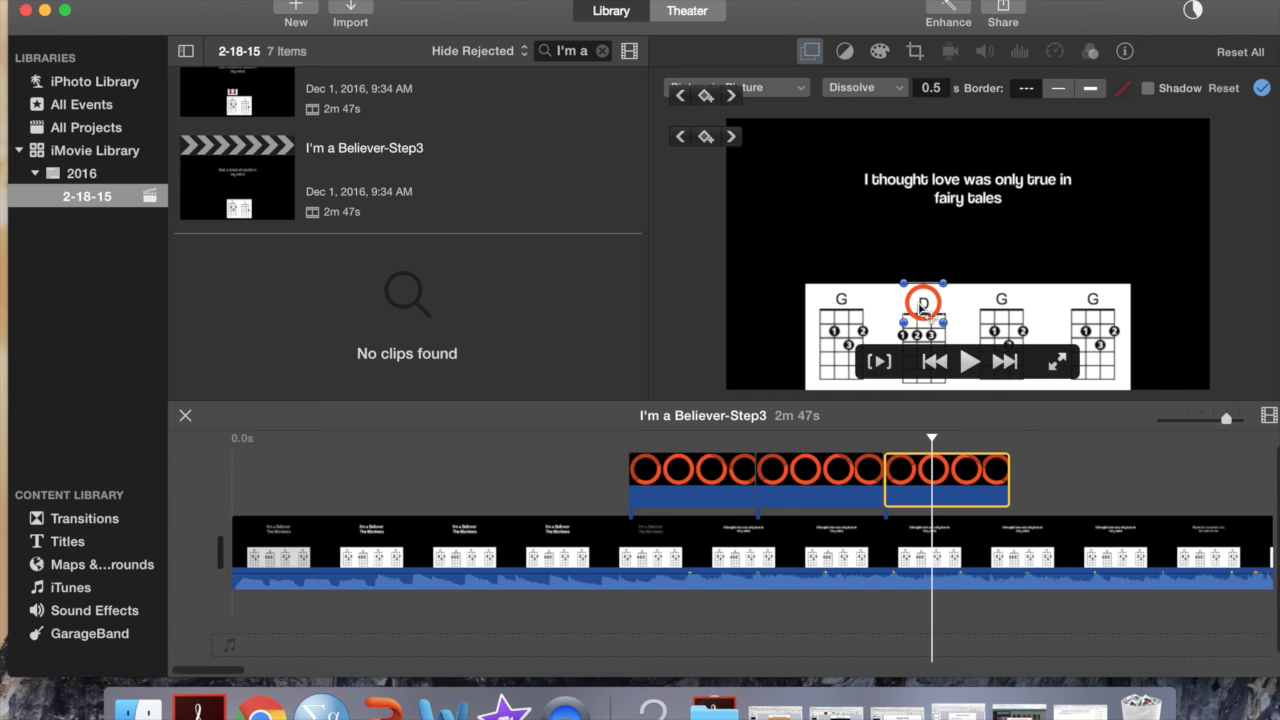
left_click_drag(926, 310, 1001, 307)
- Paste a fourth circle onto the last G chord and replay the project from the beginning
scroll(820, 470, "right", 5)
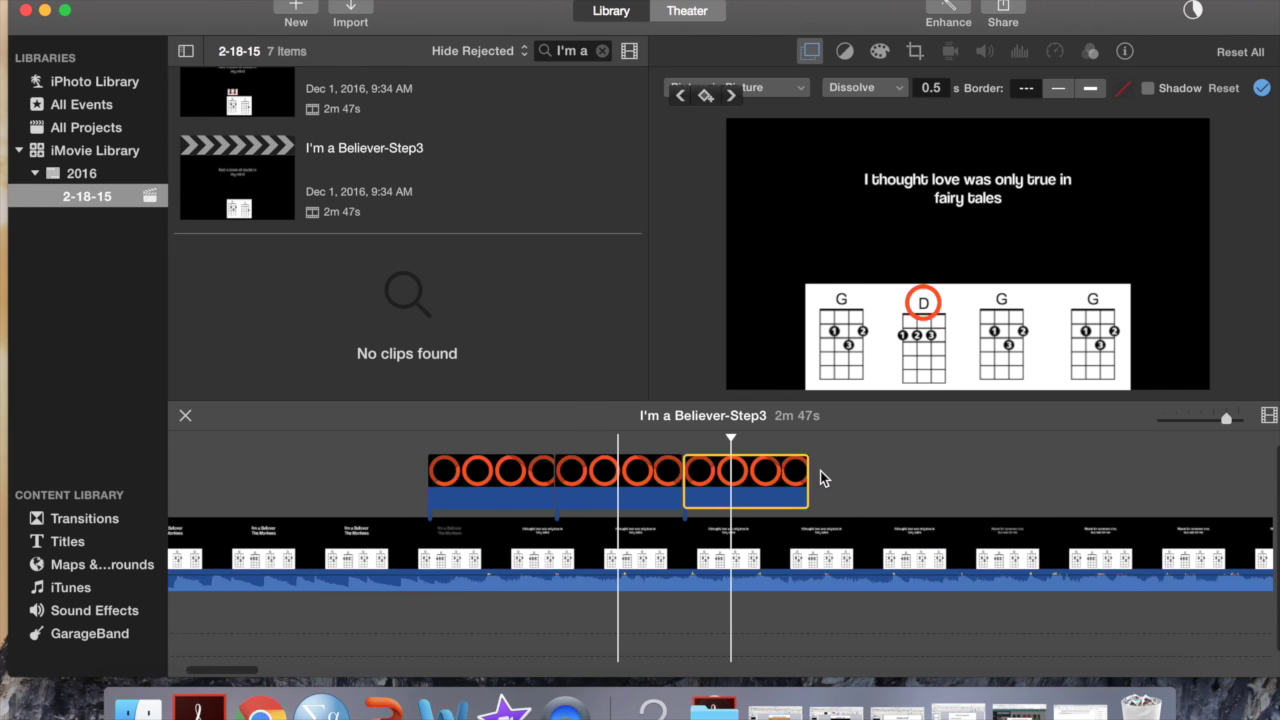
left_click(704, 490)
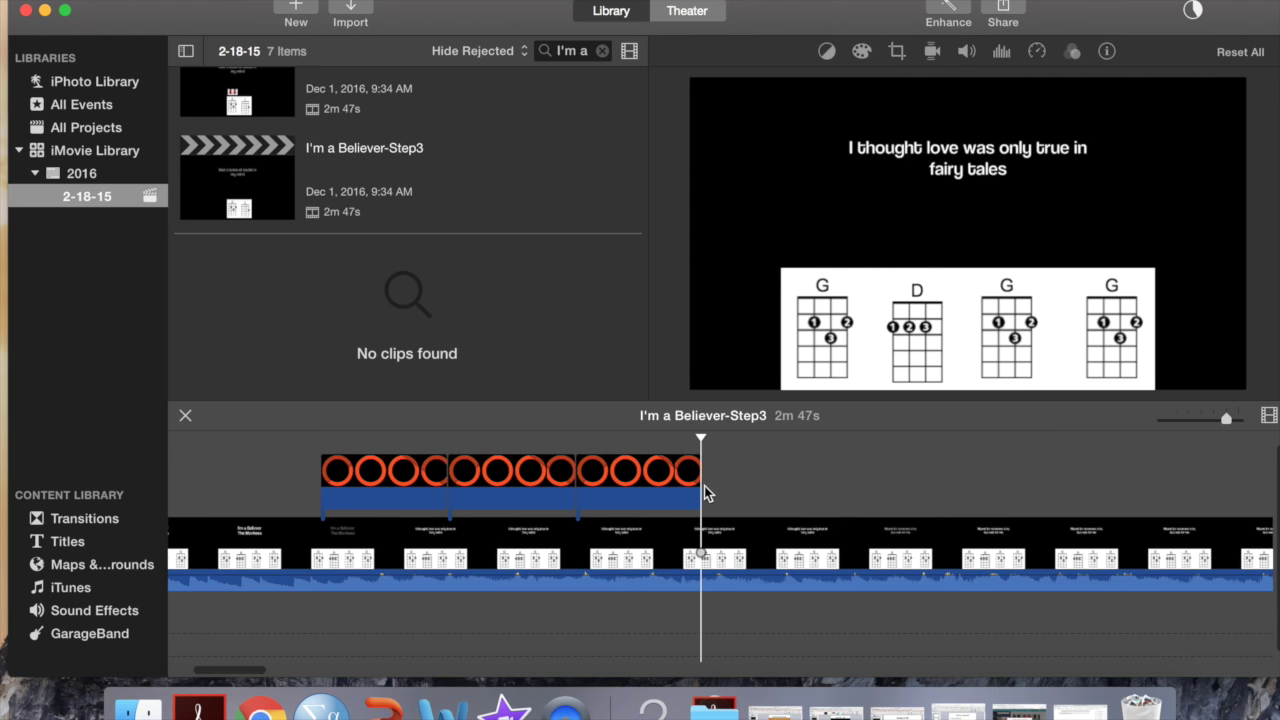
key("super+v")
left_click(757, 490)
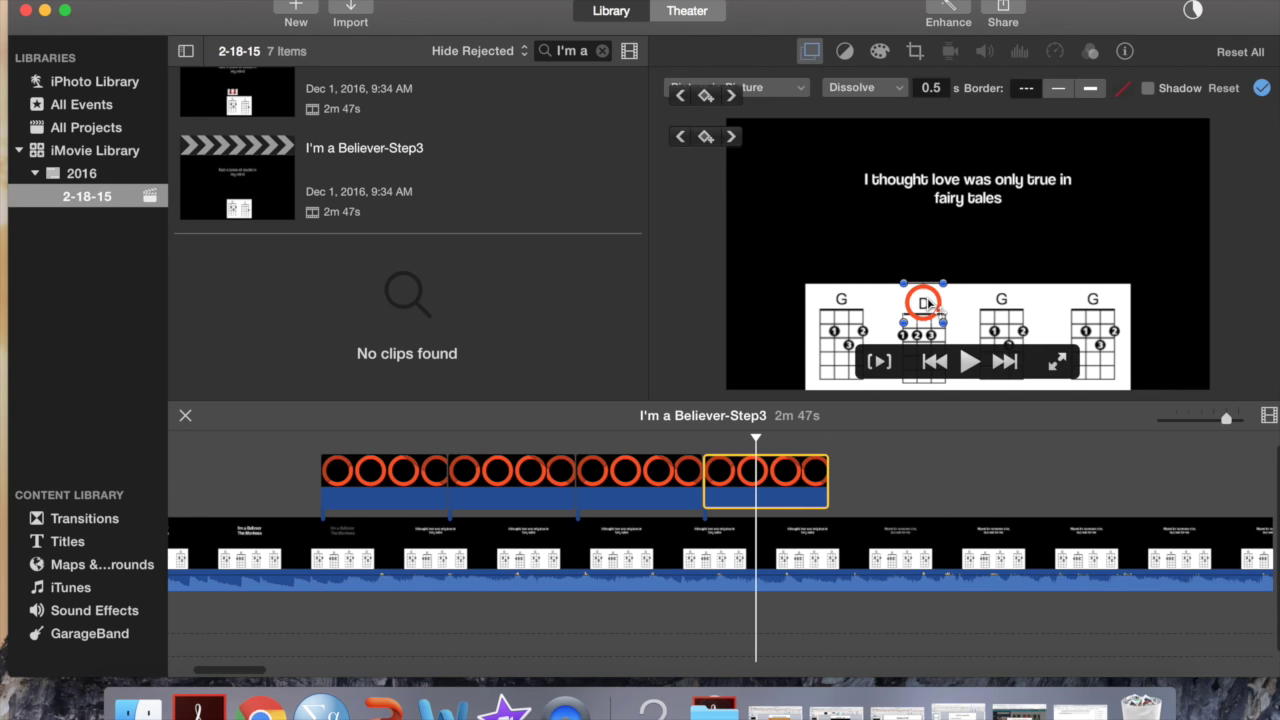
left_click_drag(920, 298, 1100, 300)
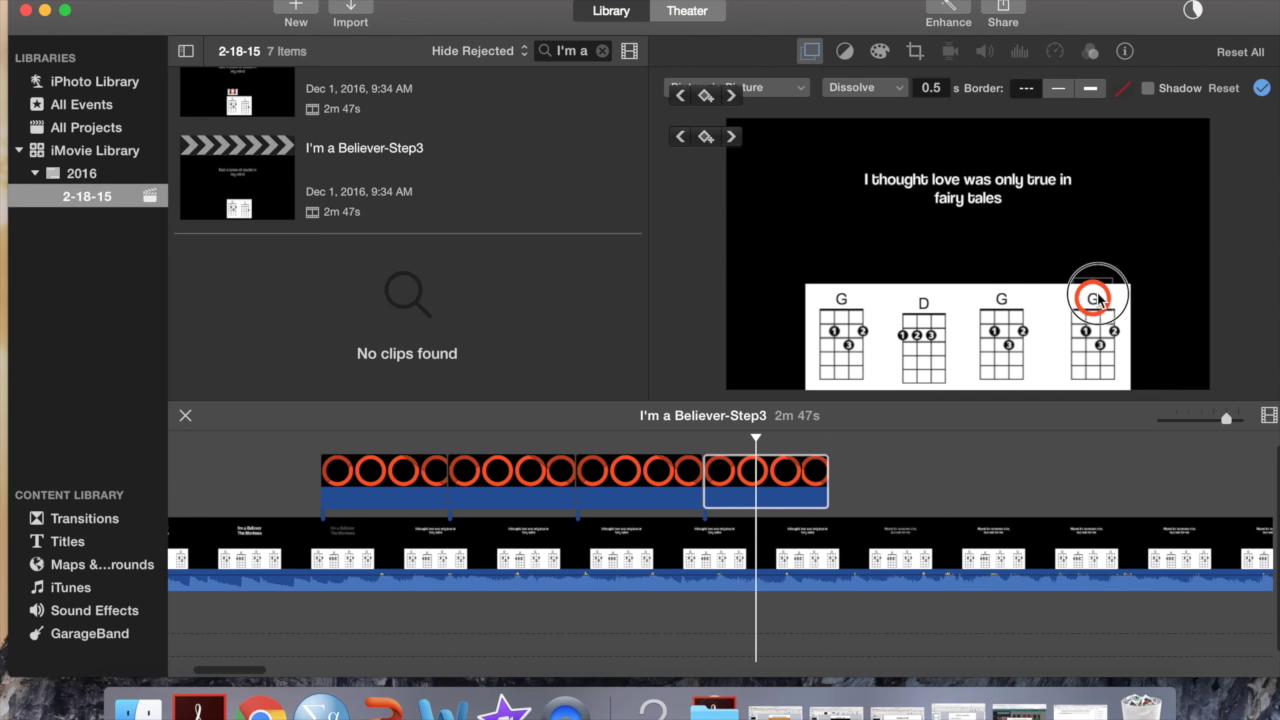
left_click(272, 481)
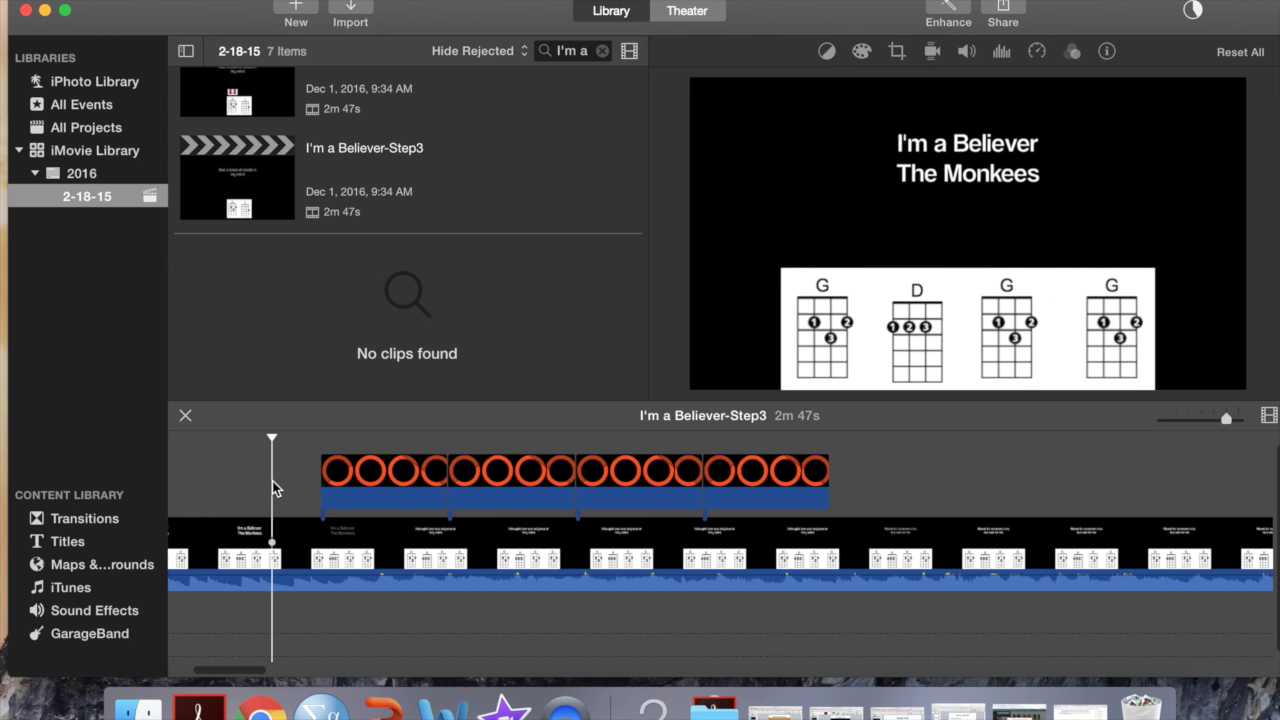
key("space")
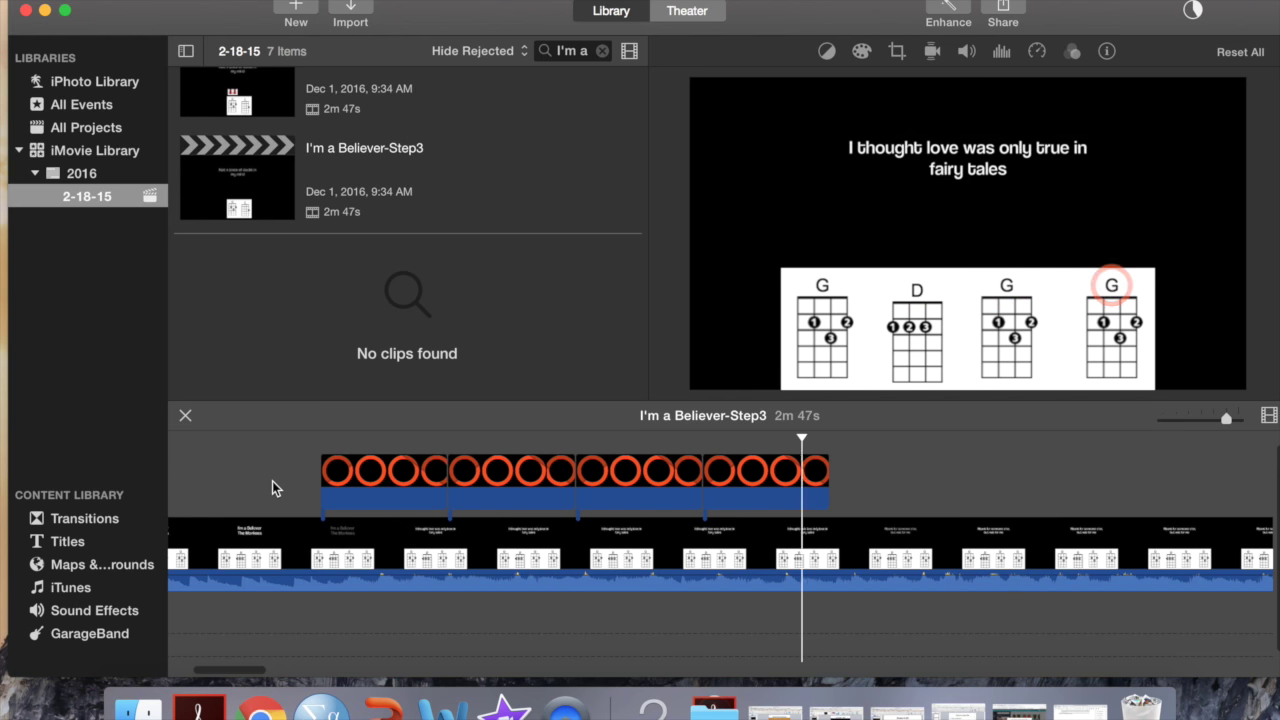
left_click(372, 472)
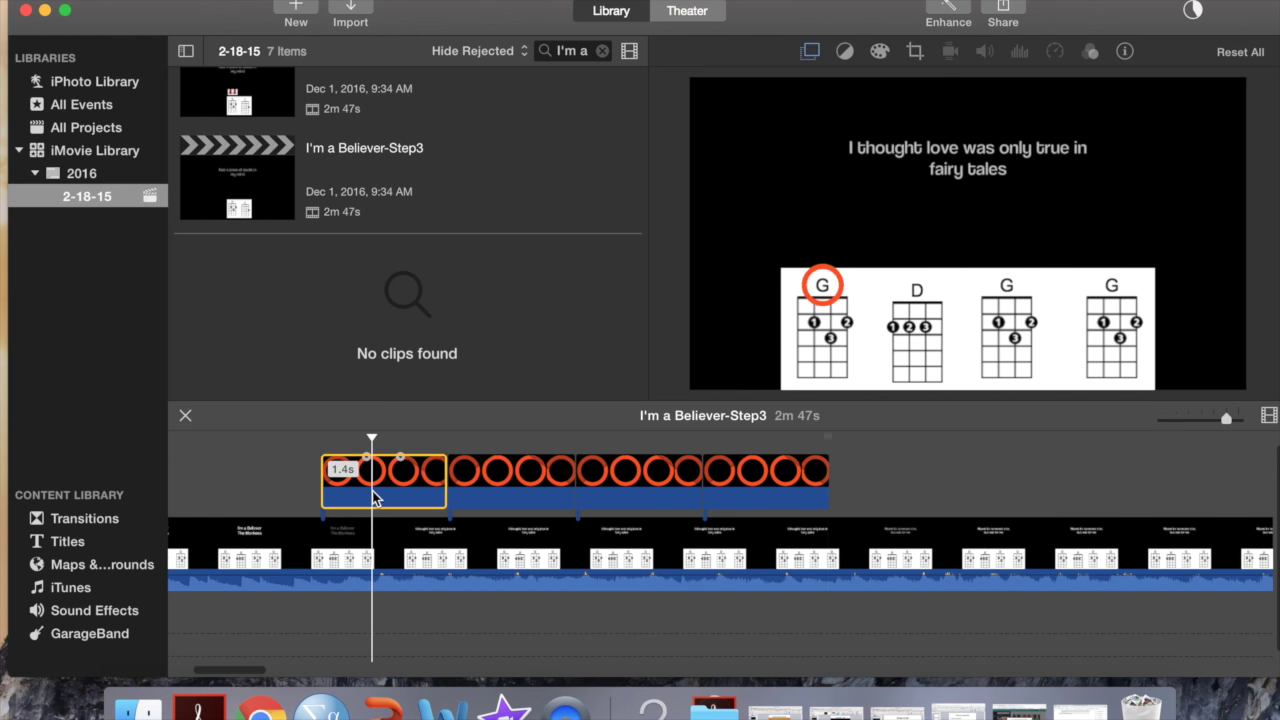
- Paste a copy of all four circle clips after the originals and play back to check them
left_click(762, 484, "shift")
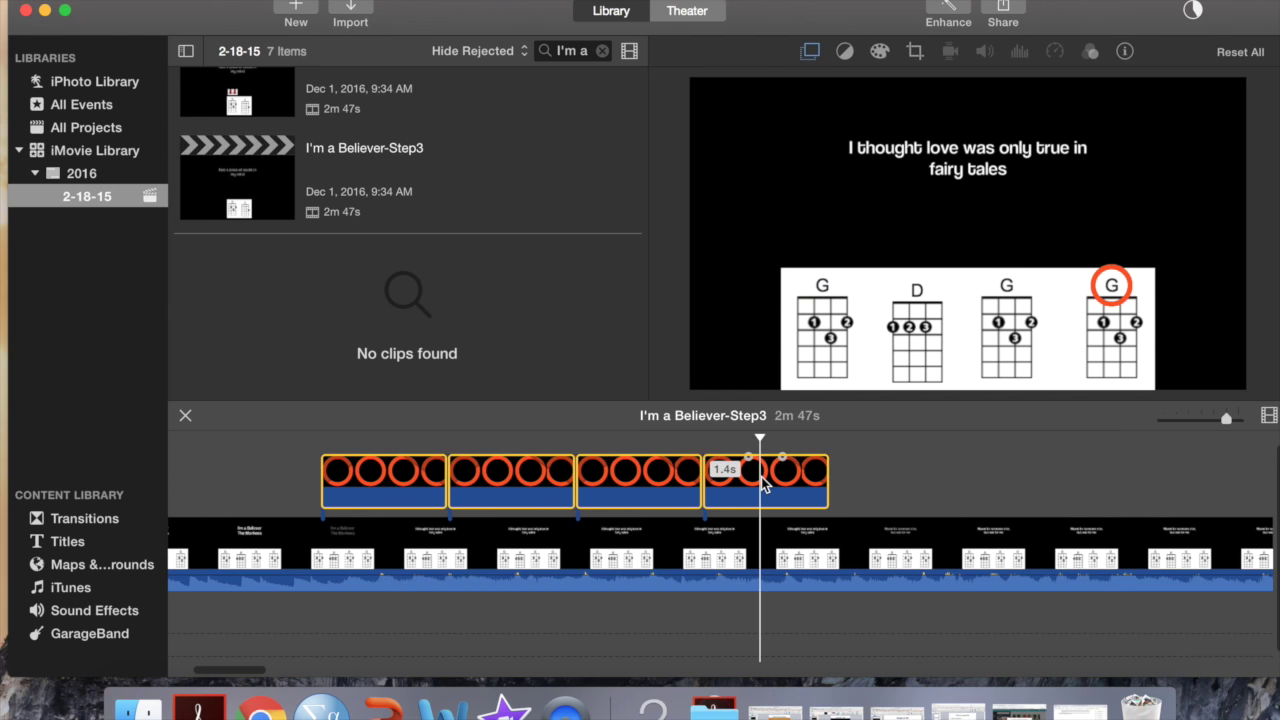
left_click(832, 486)
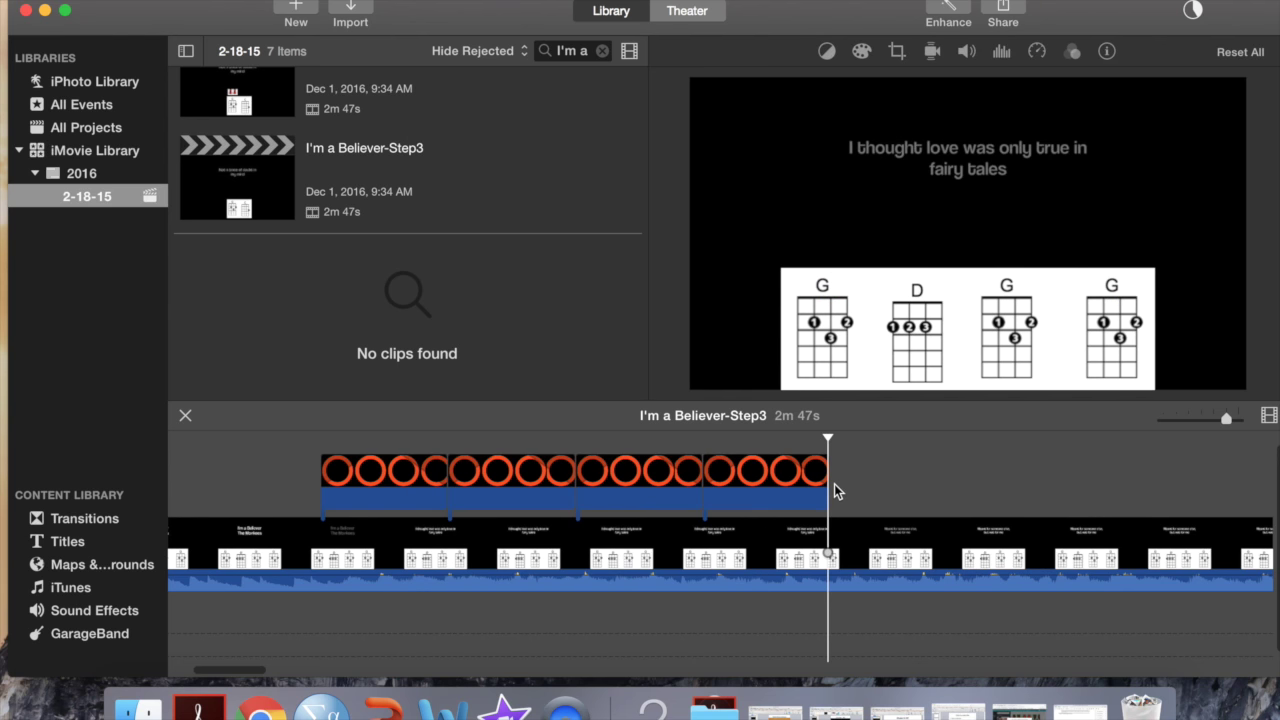
key("super+v")
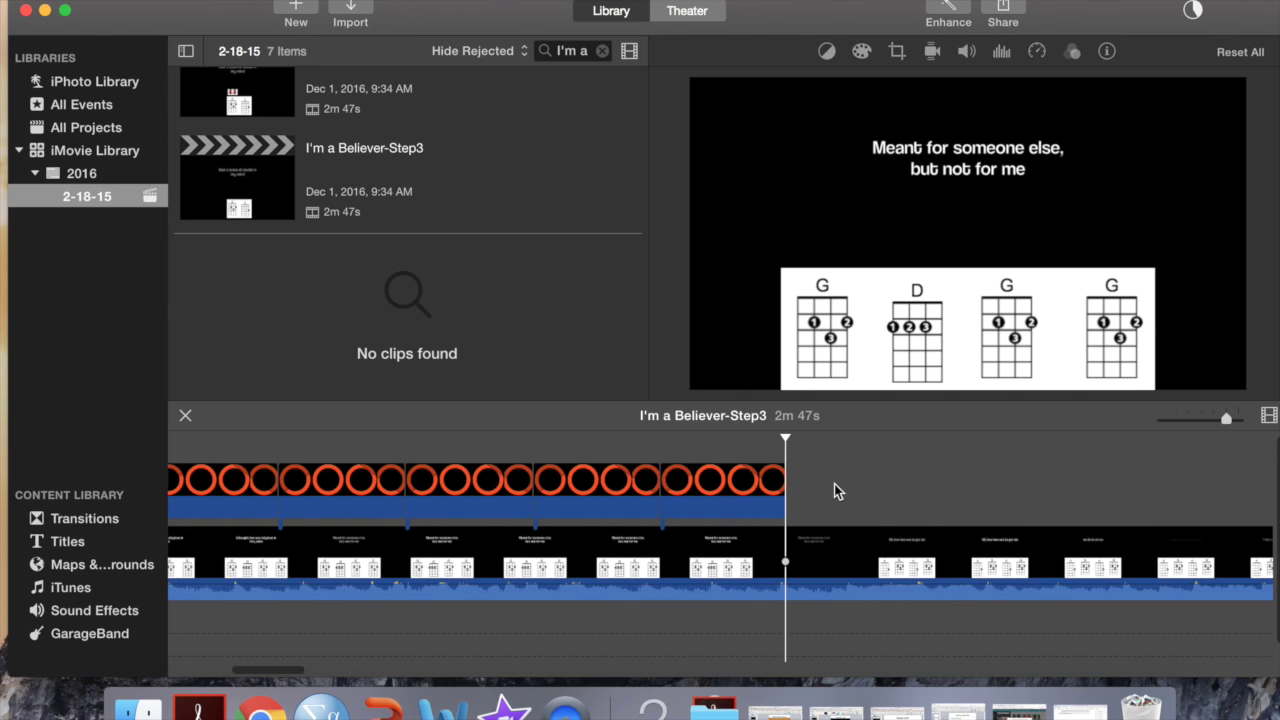
scroll(834, 484, "left", 10)
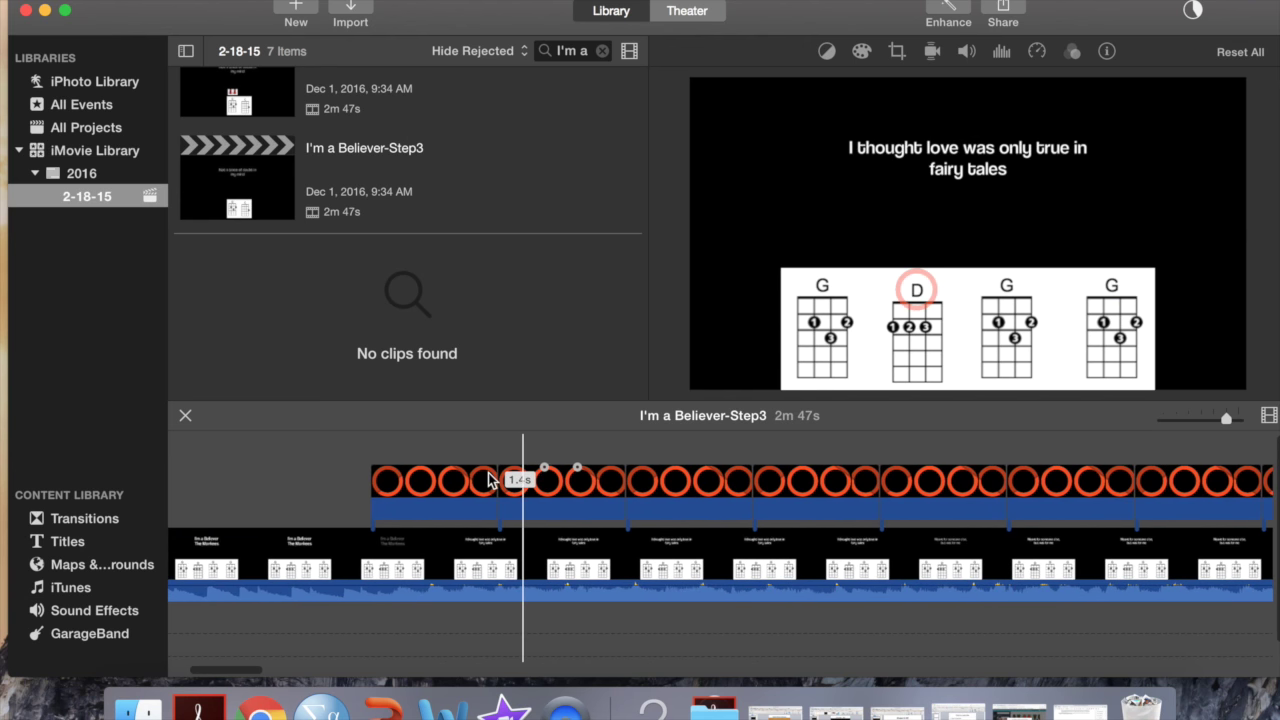
key("space")
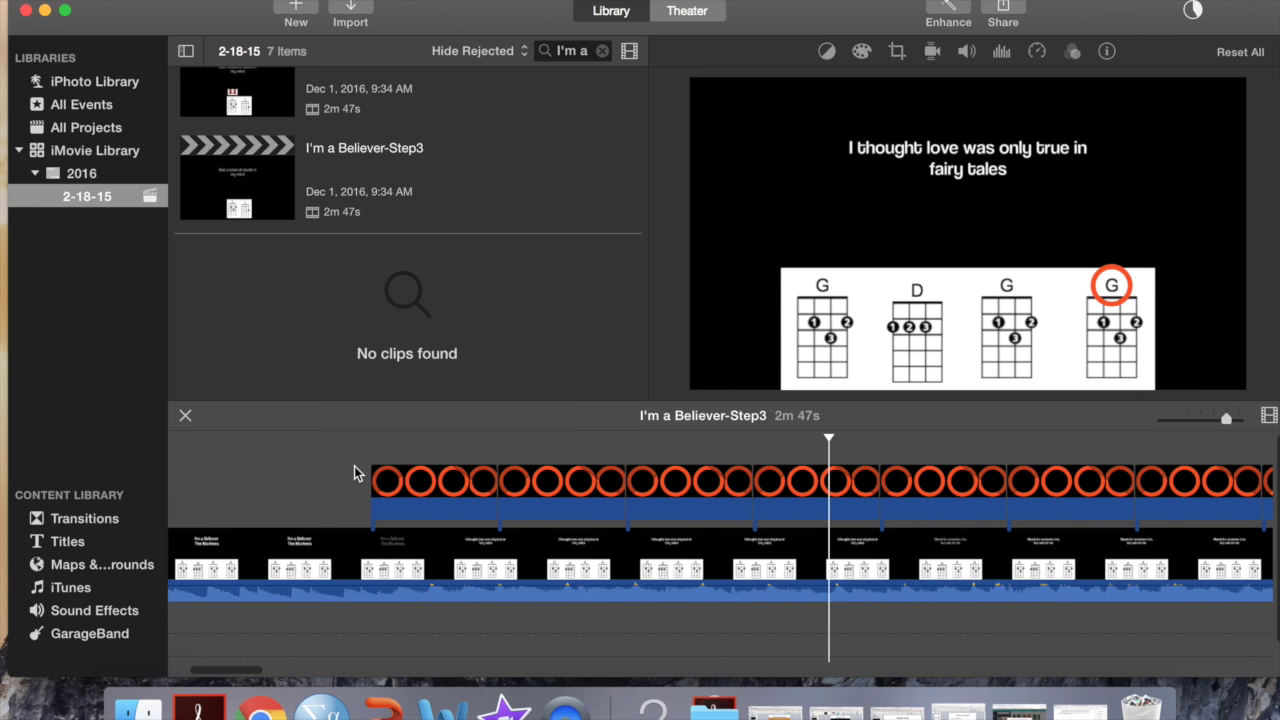
scroll(560, 575, "right", 5)
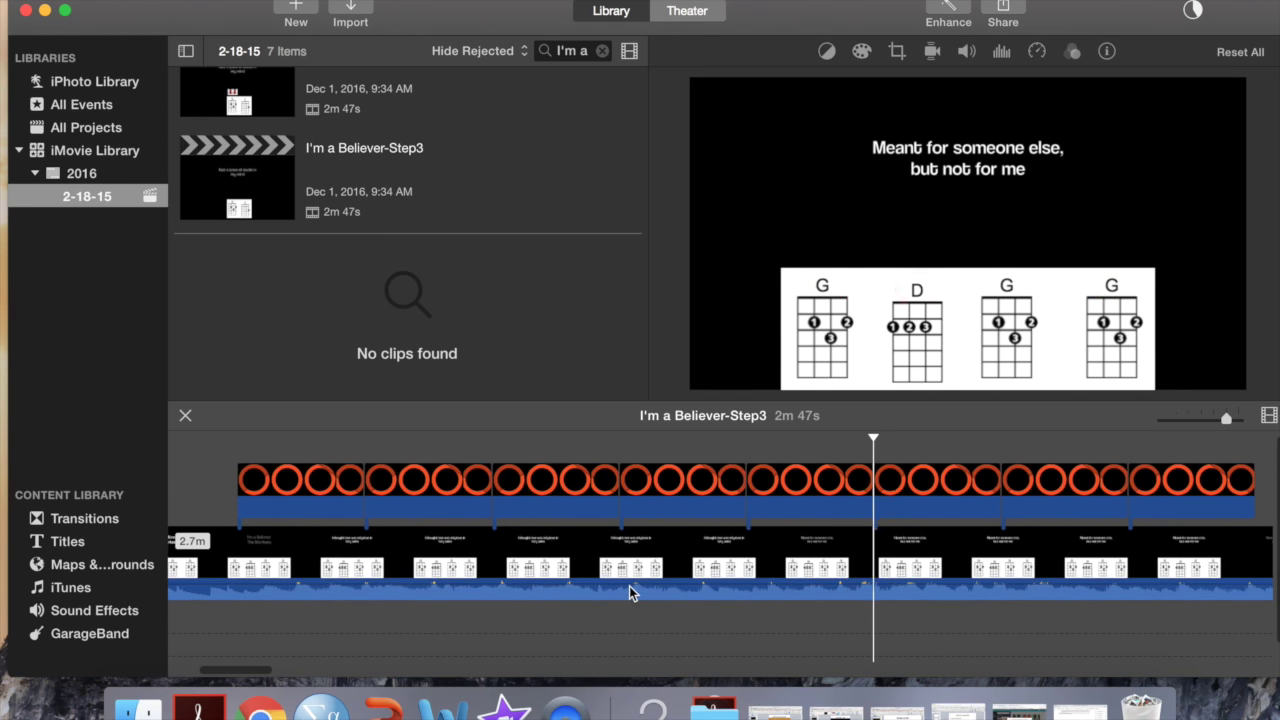
scroll(630, 575, "right", 5)
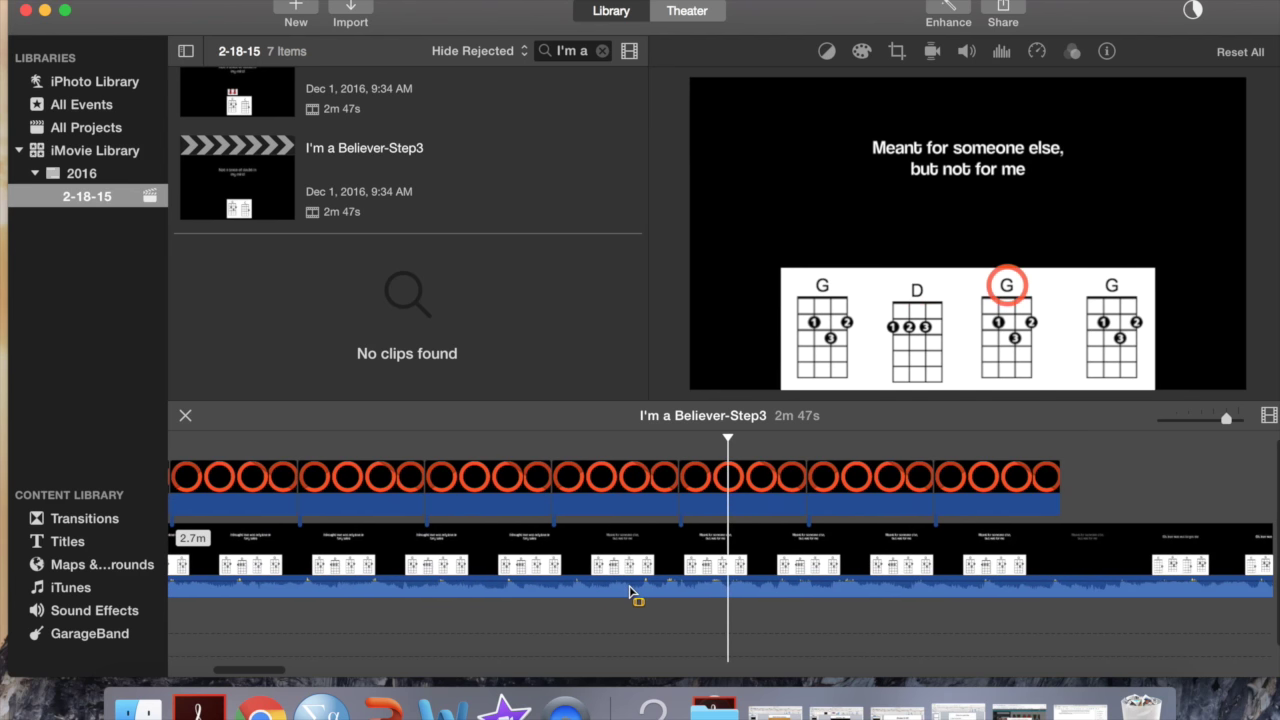
scroll(630, 588, "right", 5)
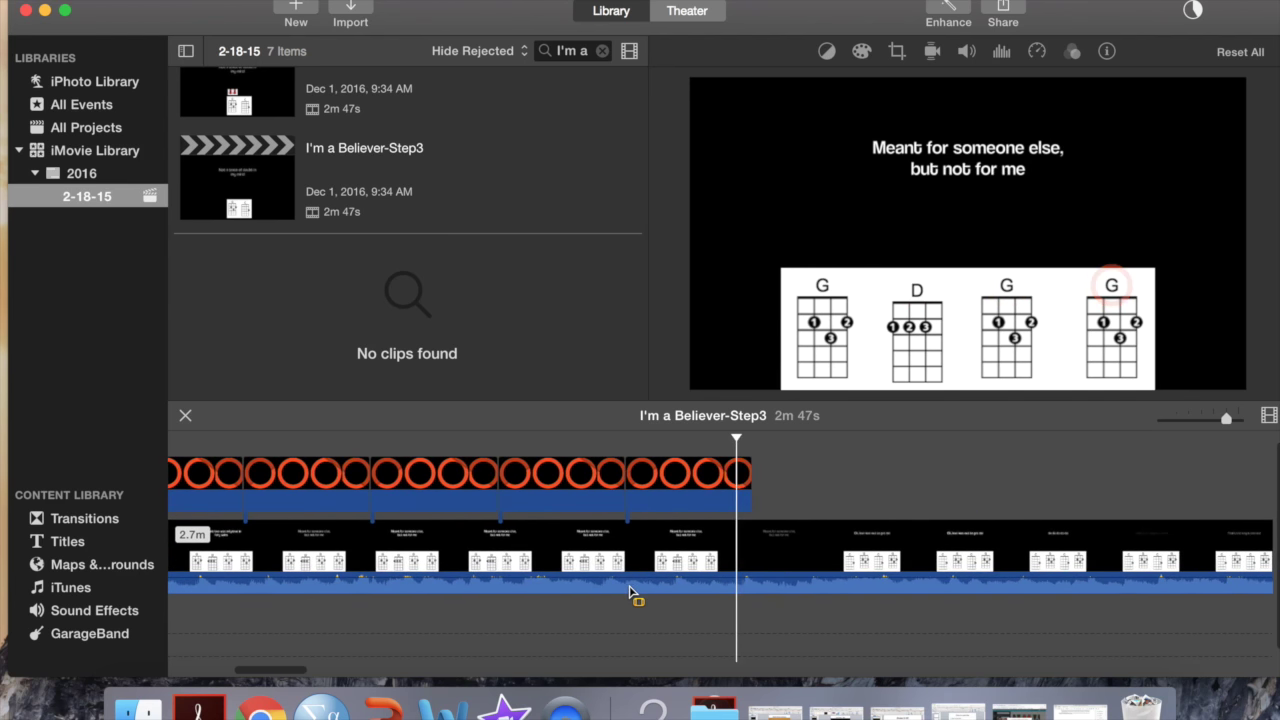
left_click(810, 537)
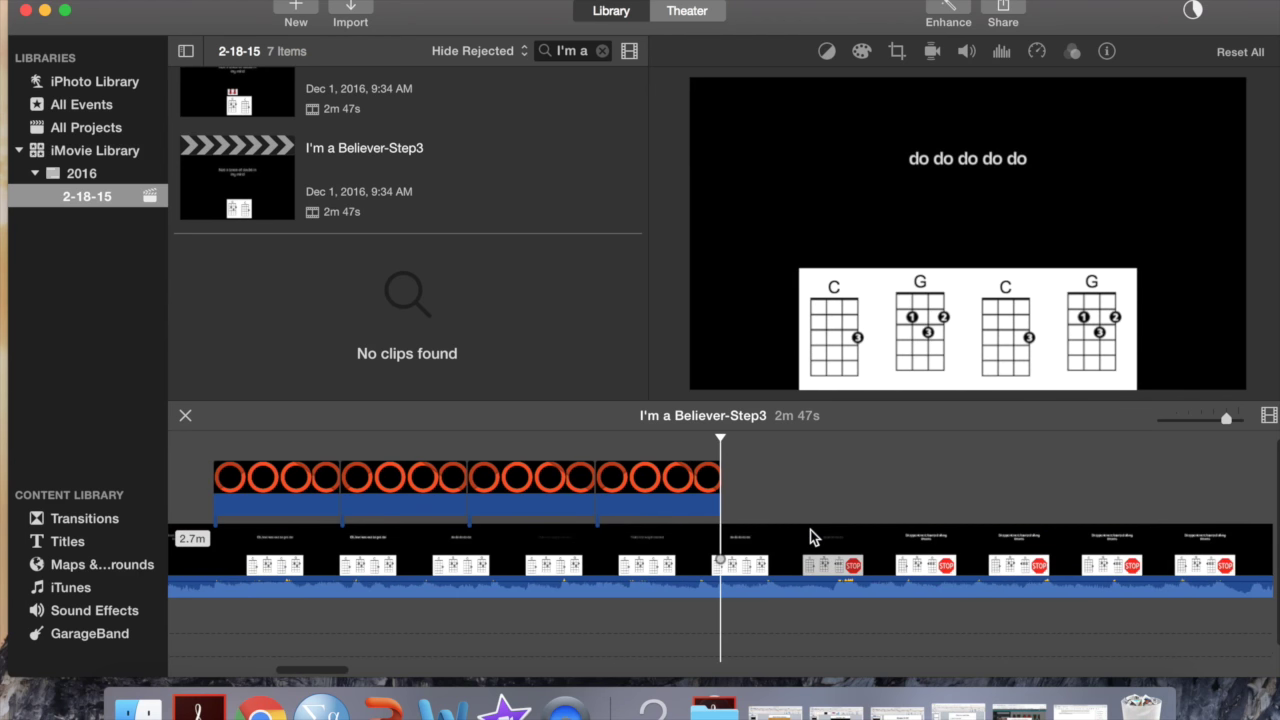
- Play the C–G–C–G section and centre its first circle over the C chord name
scroll(812, 537, "left", 5)
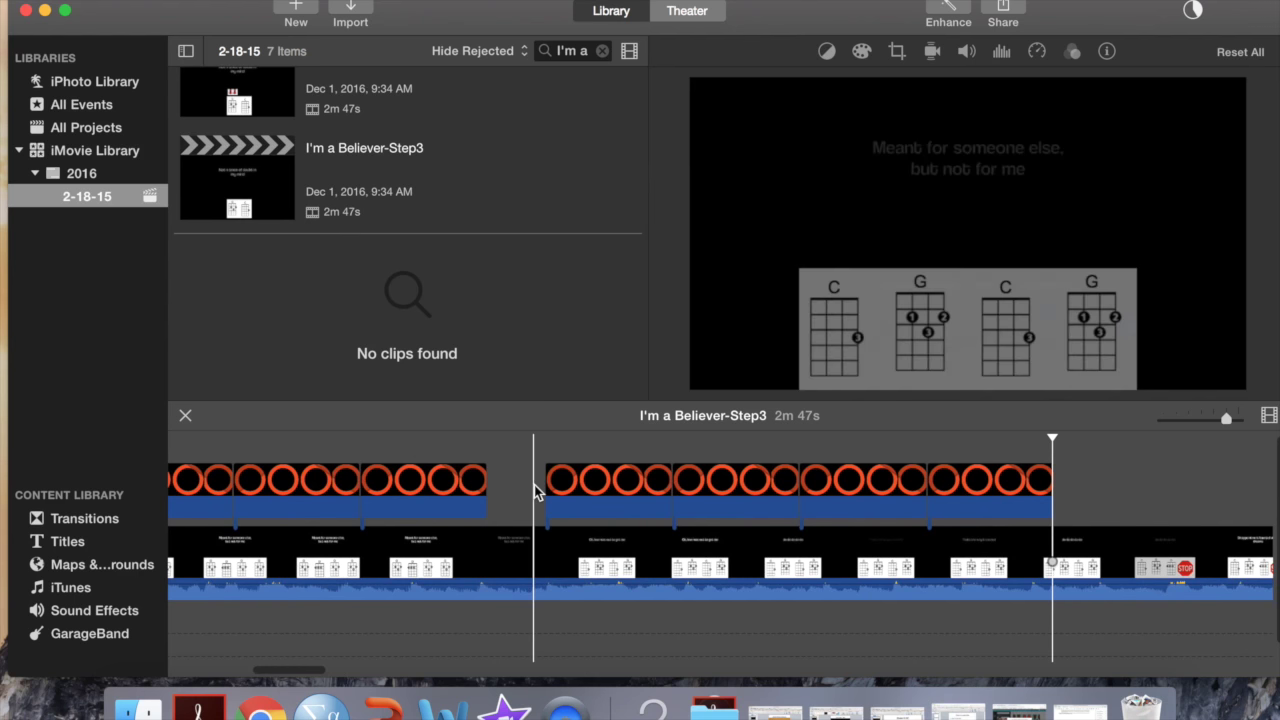
left_click(534, 485)
key("space")
left_click(628, 505)
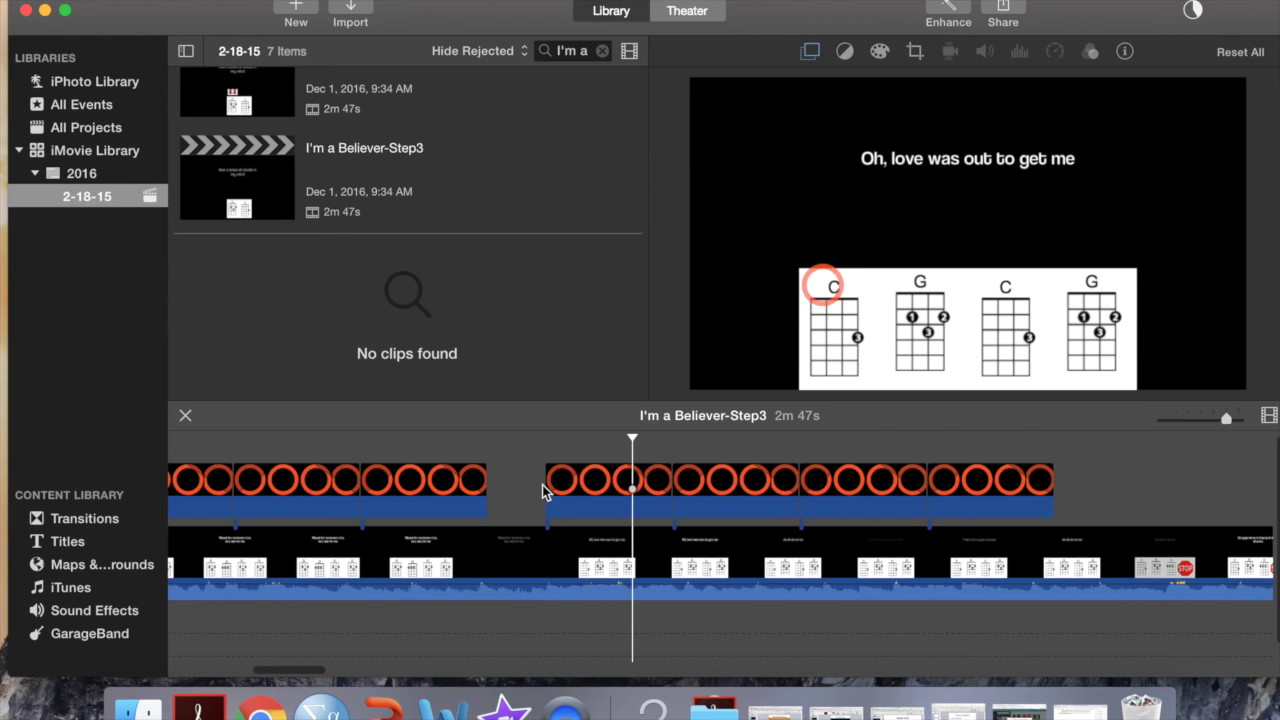
left_click(628, 505)
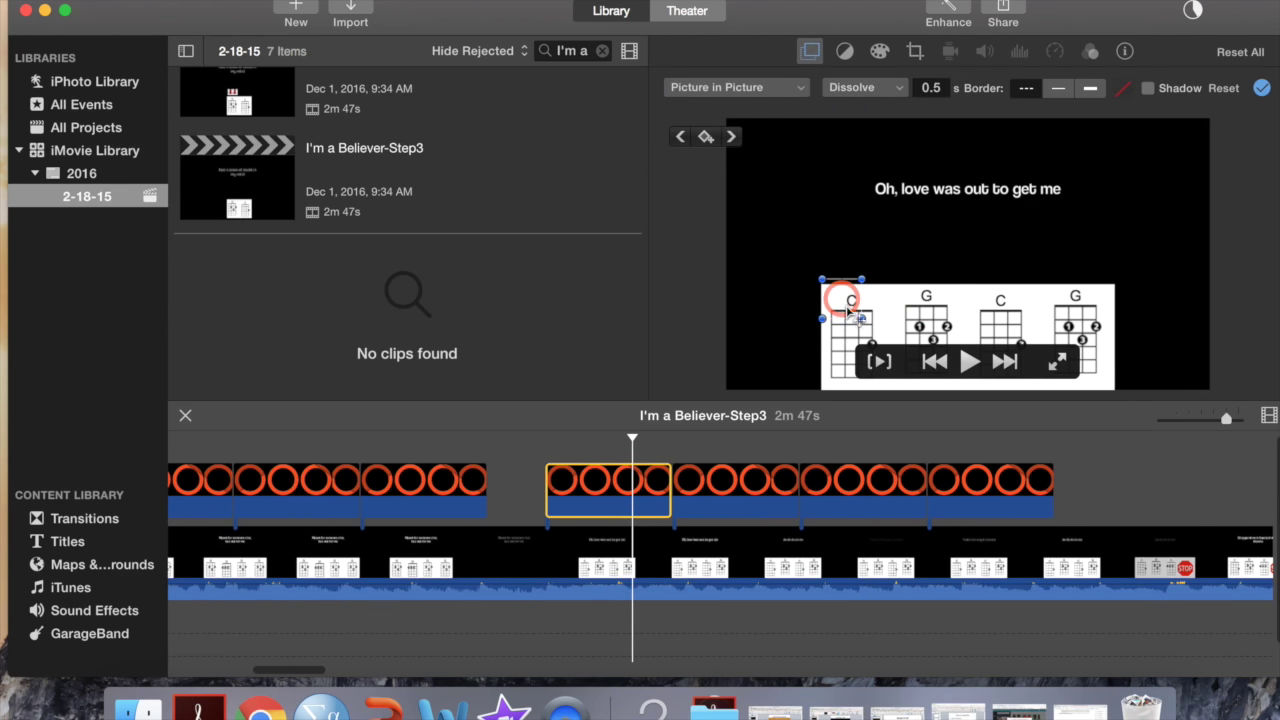
left_click_drag(849, 310, 857, 311)
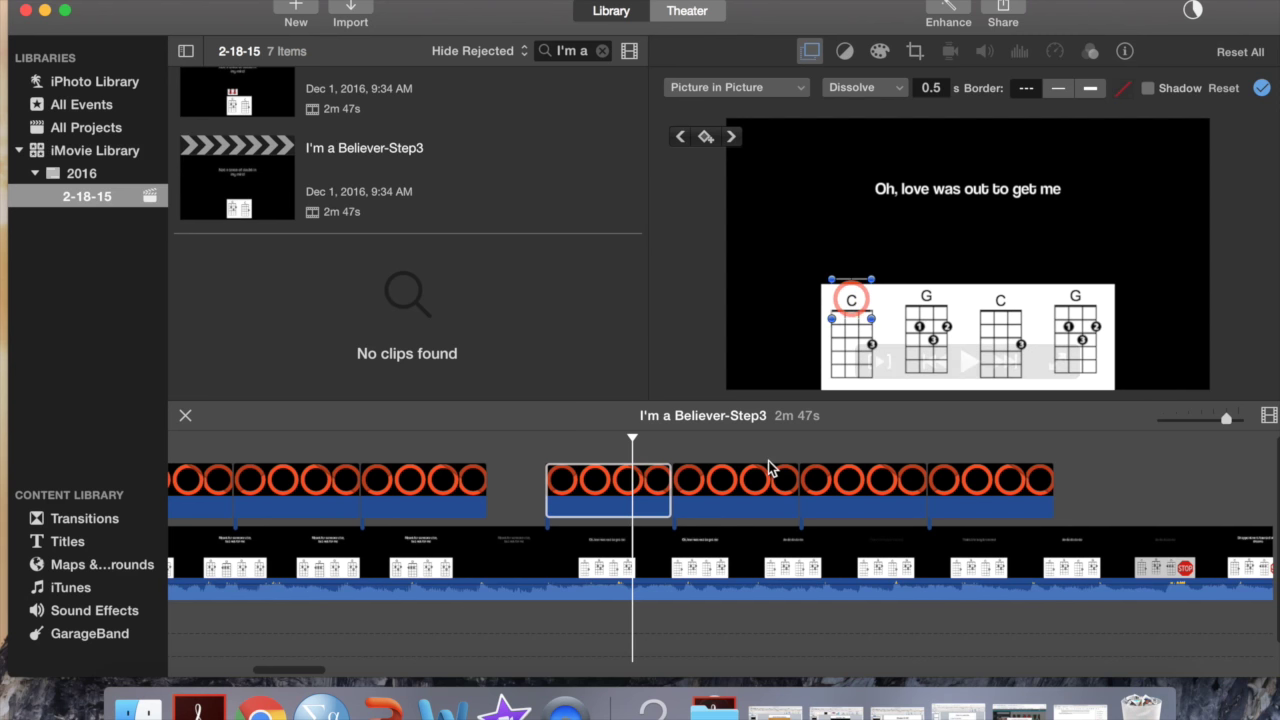
- Nudge the remaining circles onto the G and last G chord names
left_click(728, 492)
left_click_drag(926, 303, 931, 300)
left_click(882, 490)
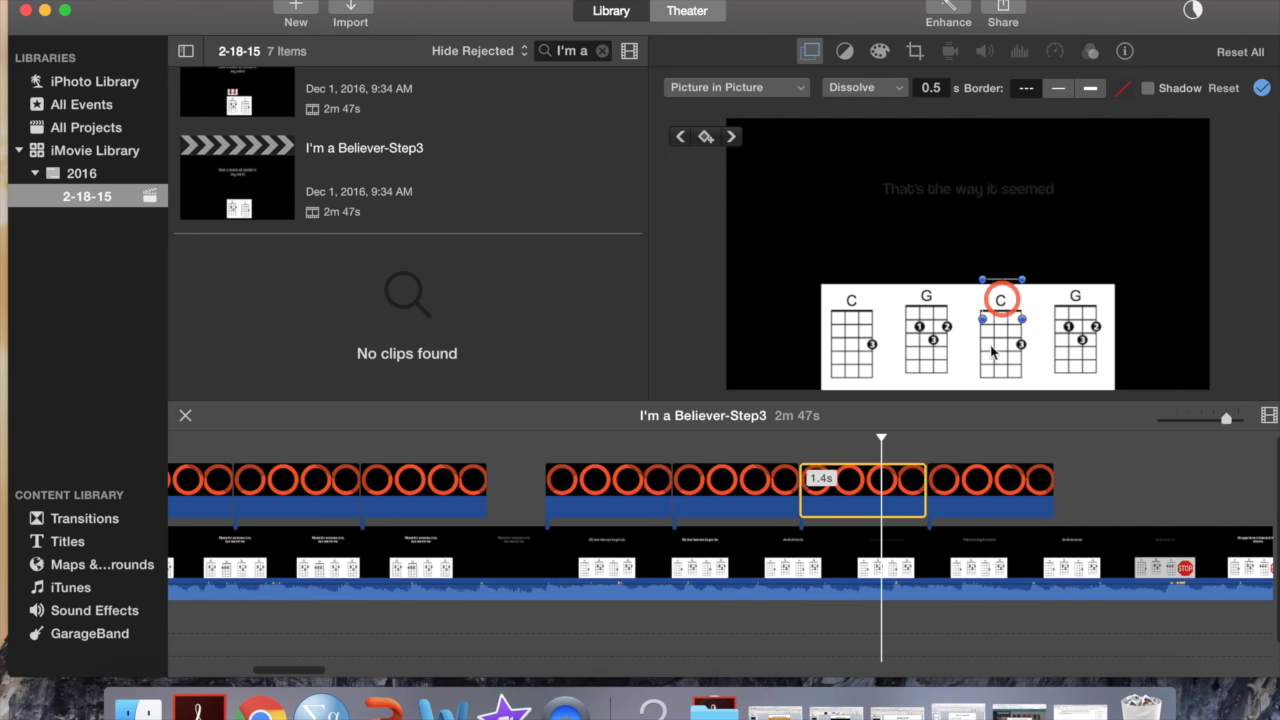
left_click(1002, 490)
left_click_drag(1097, 307, 1080, 310)
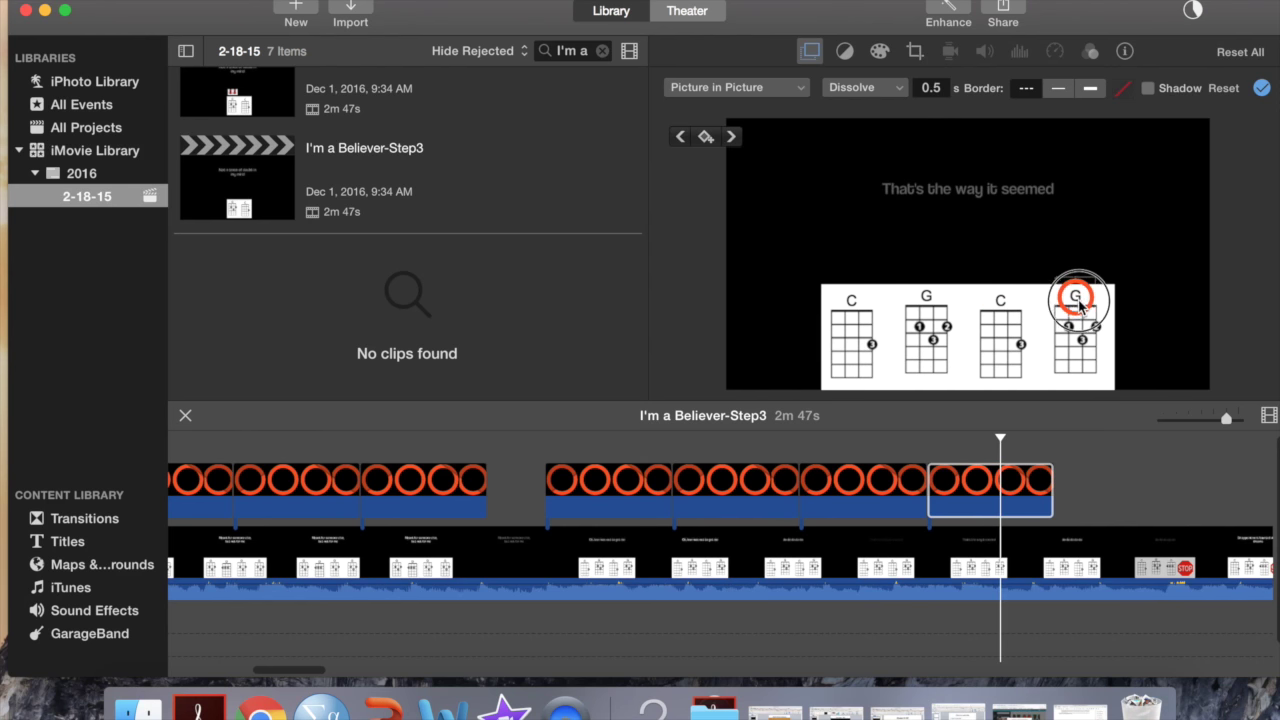
left_click(519, 484)
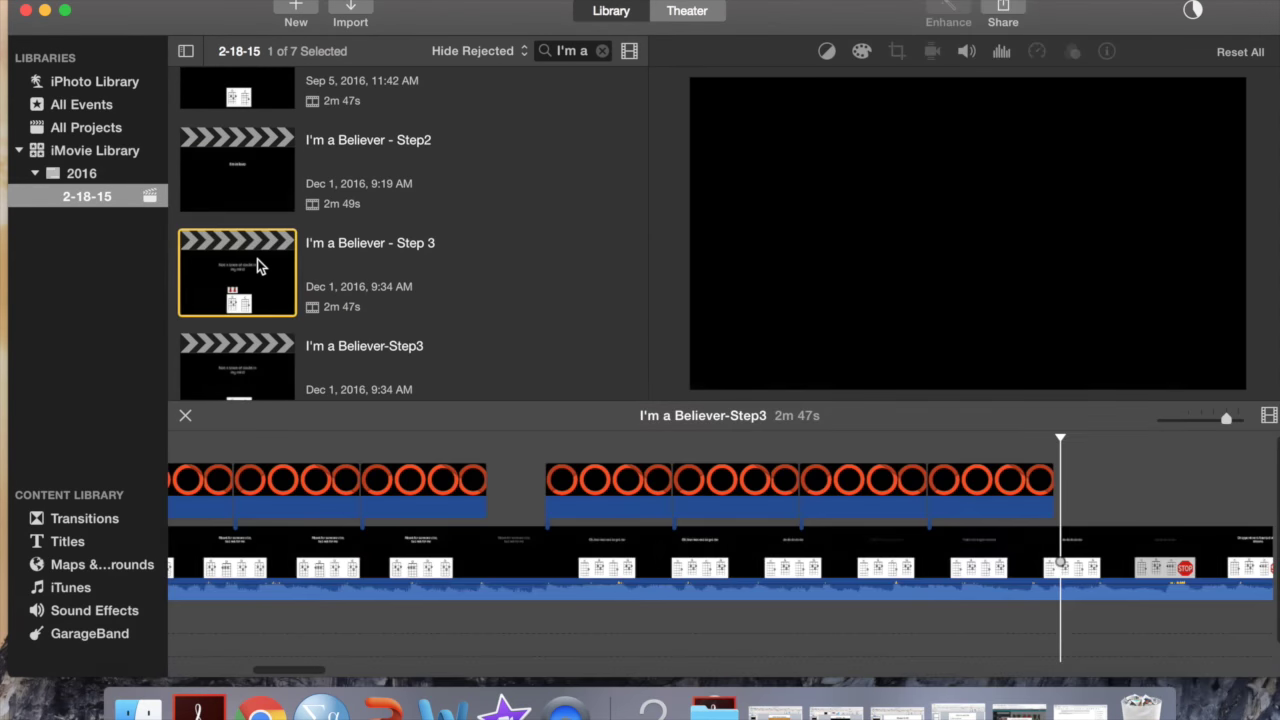
left_click(257, 260)
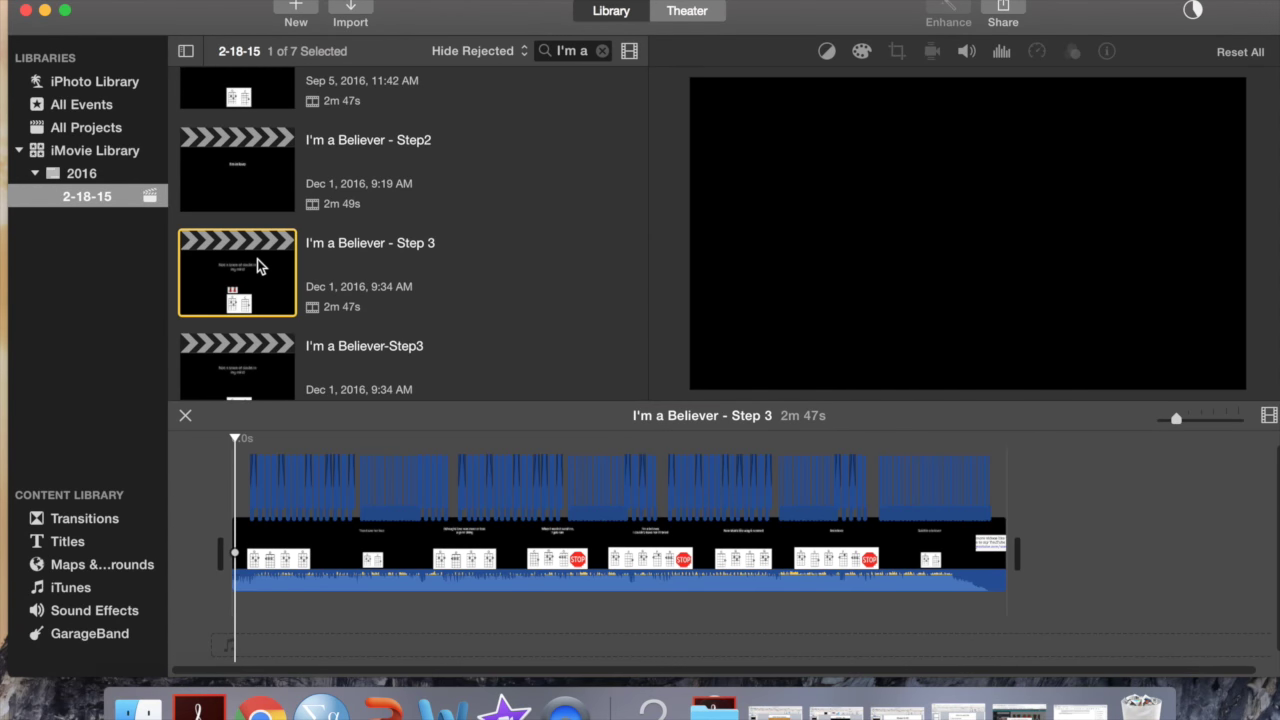
- Load I'm a Believer - Step 3, skim its timeline, and zoom out to show the whole 2m 47s song
left_click(704, 471)
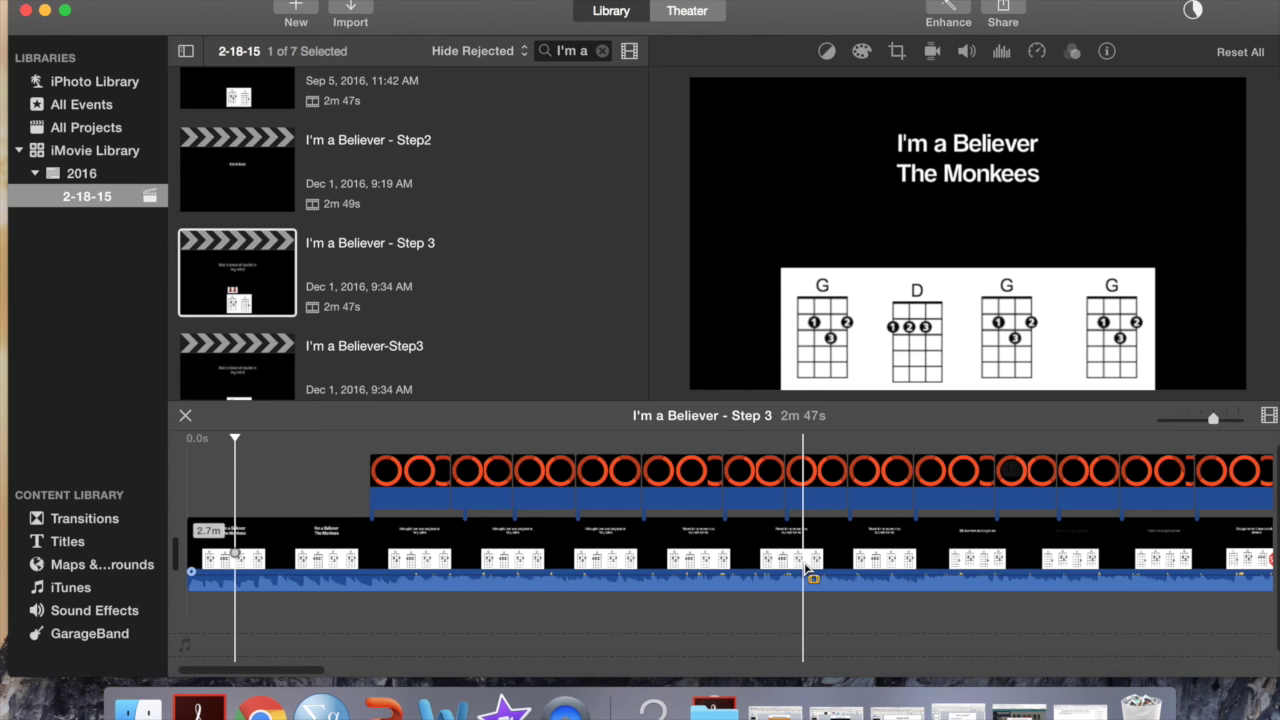
scroll(308, 525, "right", 3)
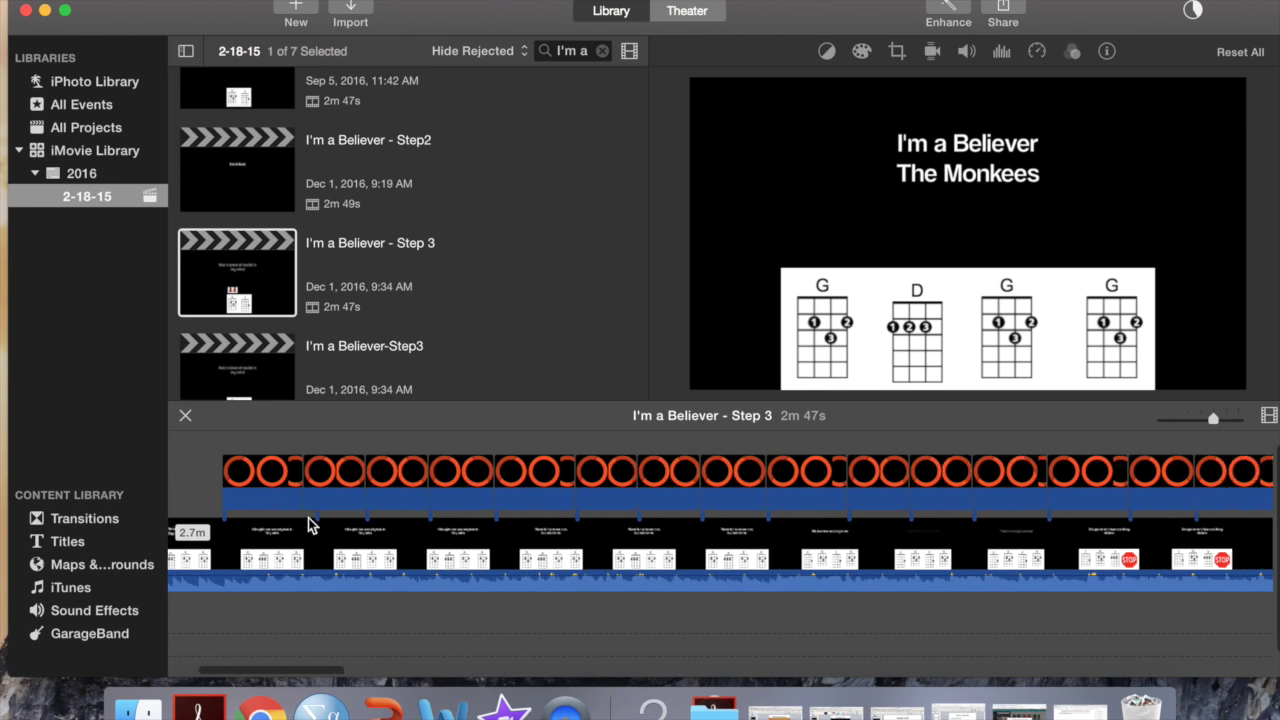
scroll(308, 525, "right", 5)
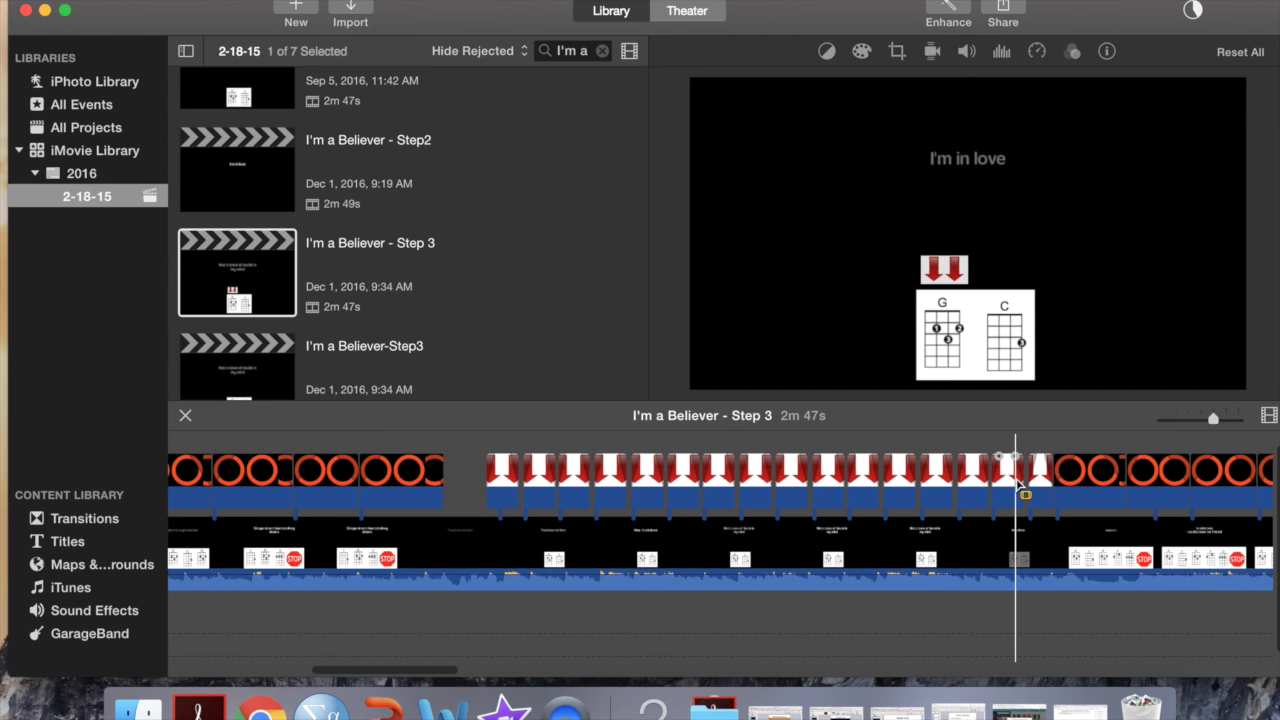
scroll(1020, 485, "right", 5)
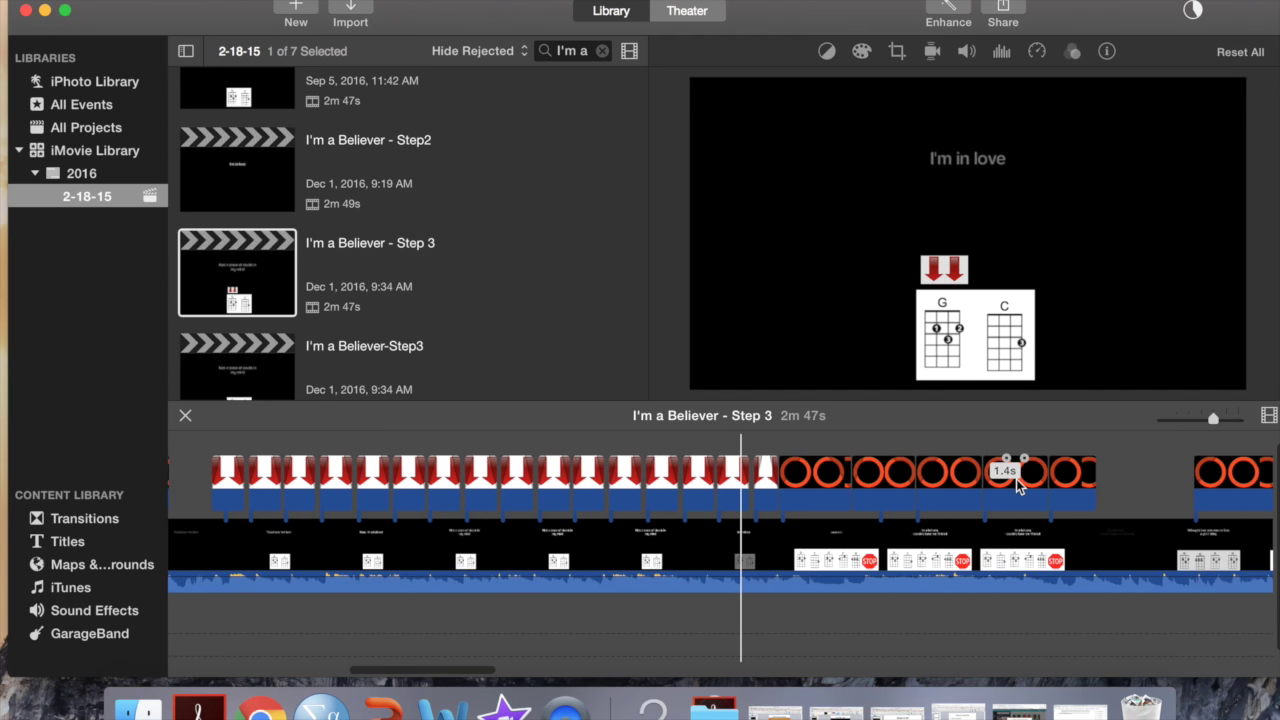
left_click(1180, 418)
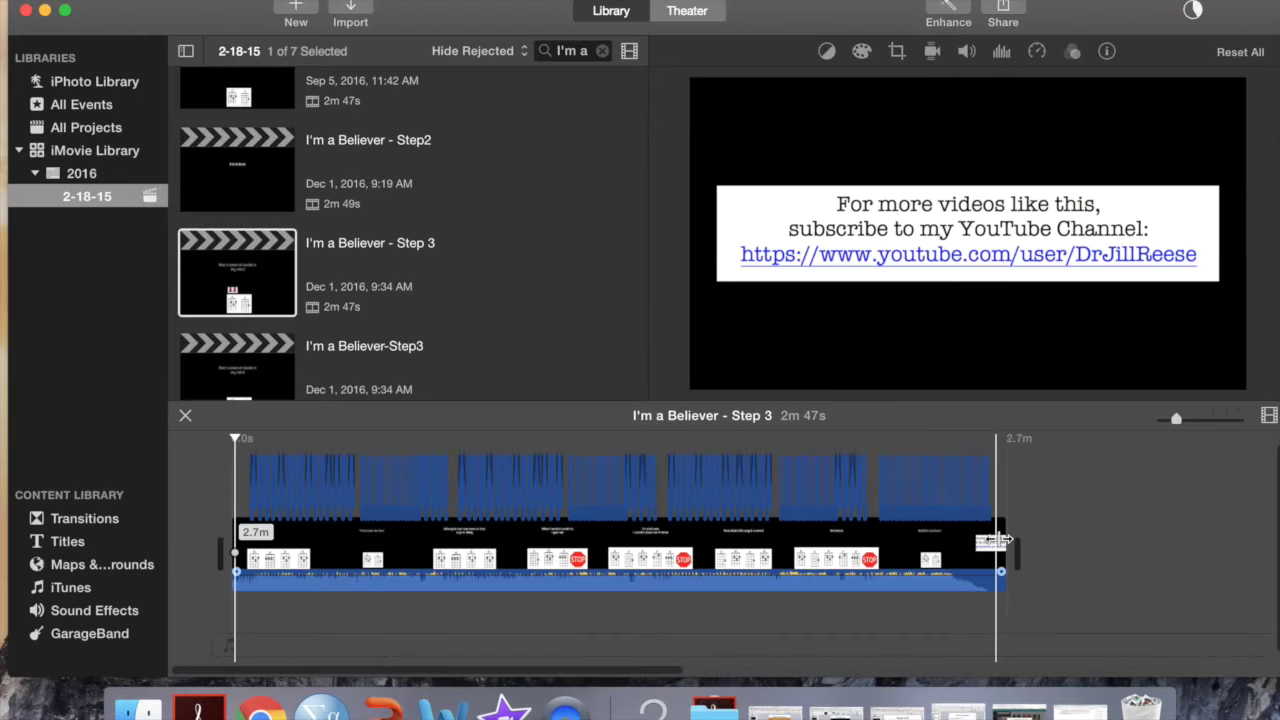
- Open the Share > File export settings for I'm a Believer - Step 3
left_click(1020, 7)
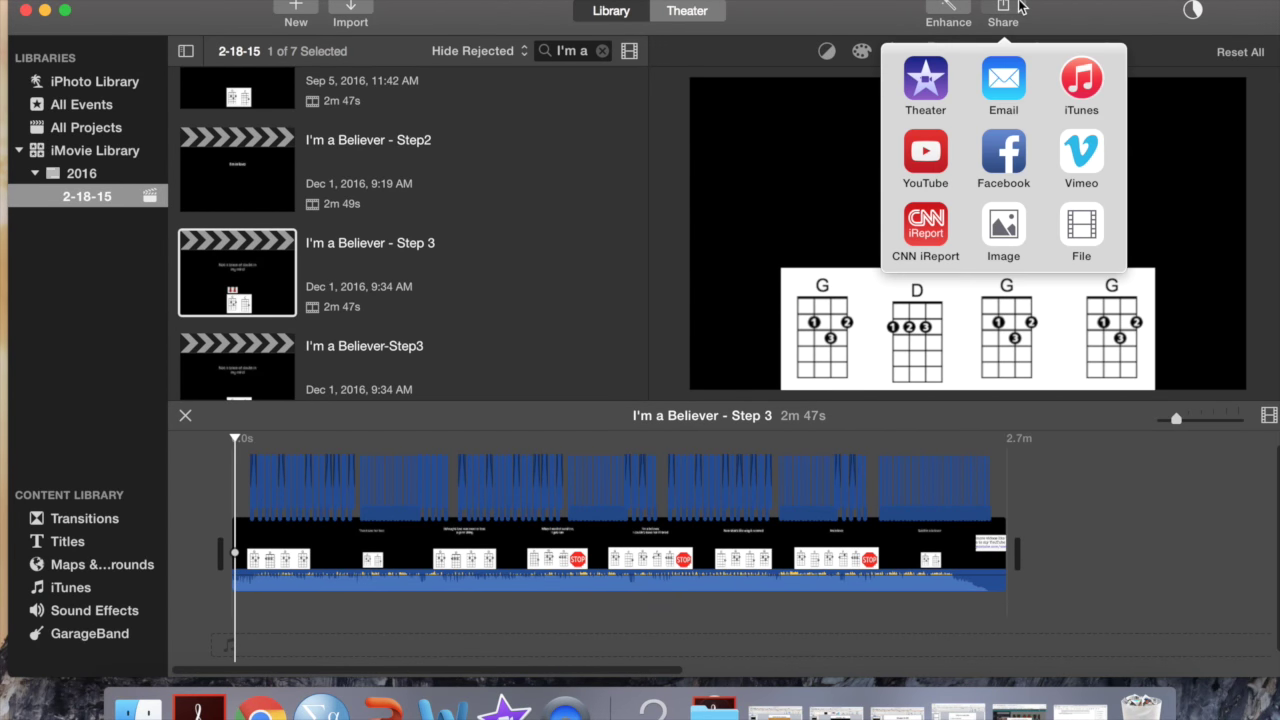
left_click(1083, 228)
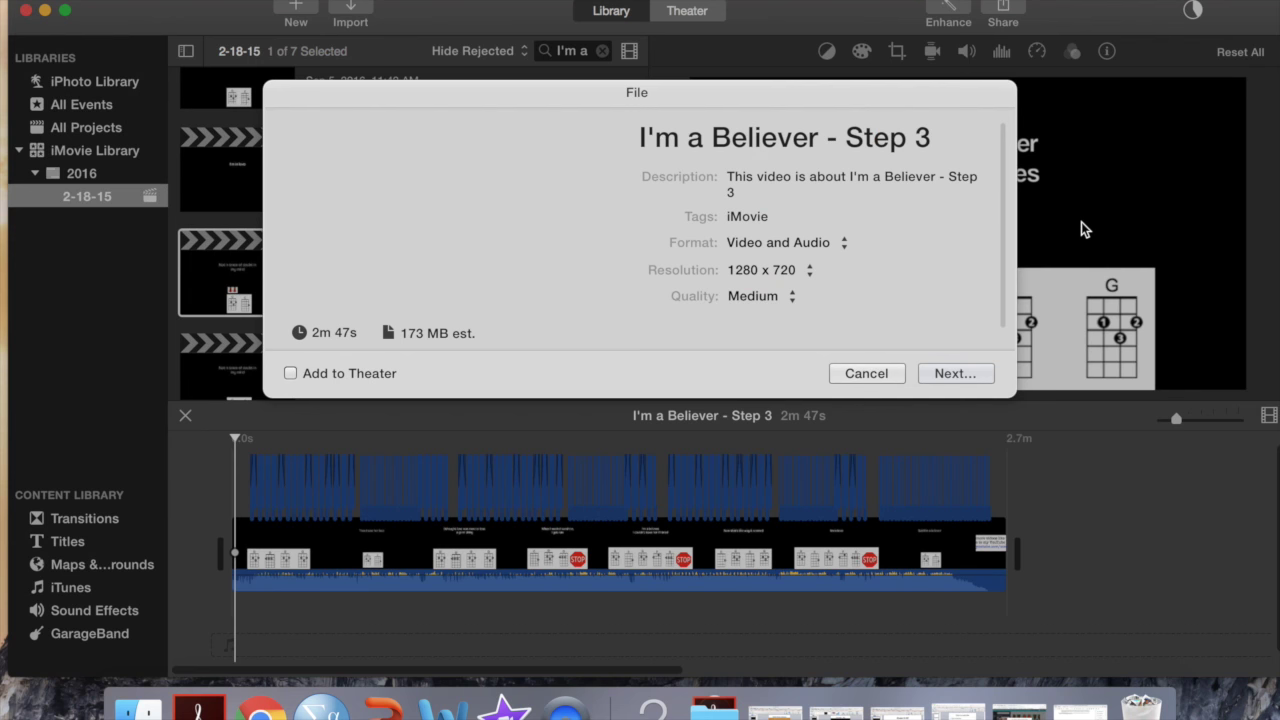